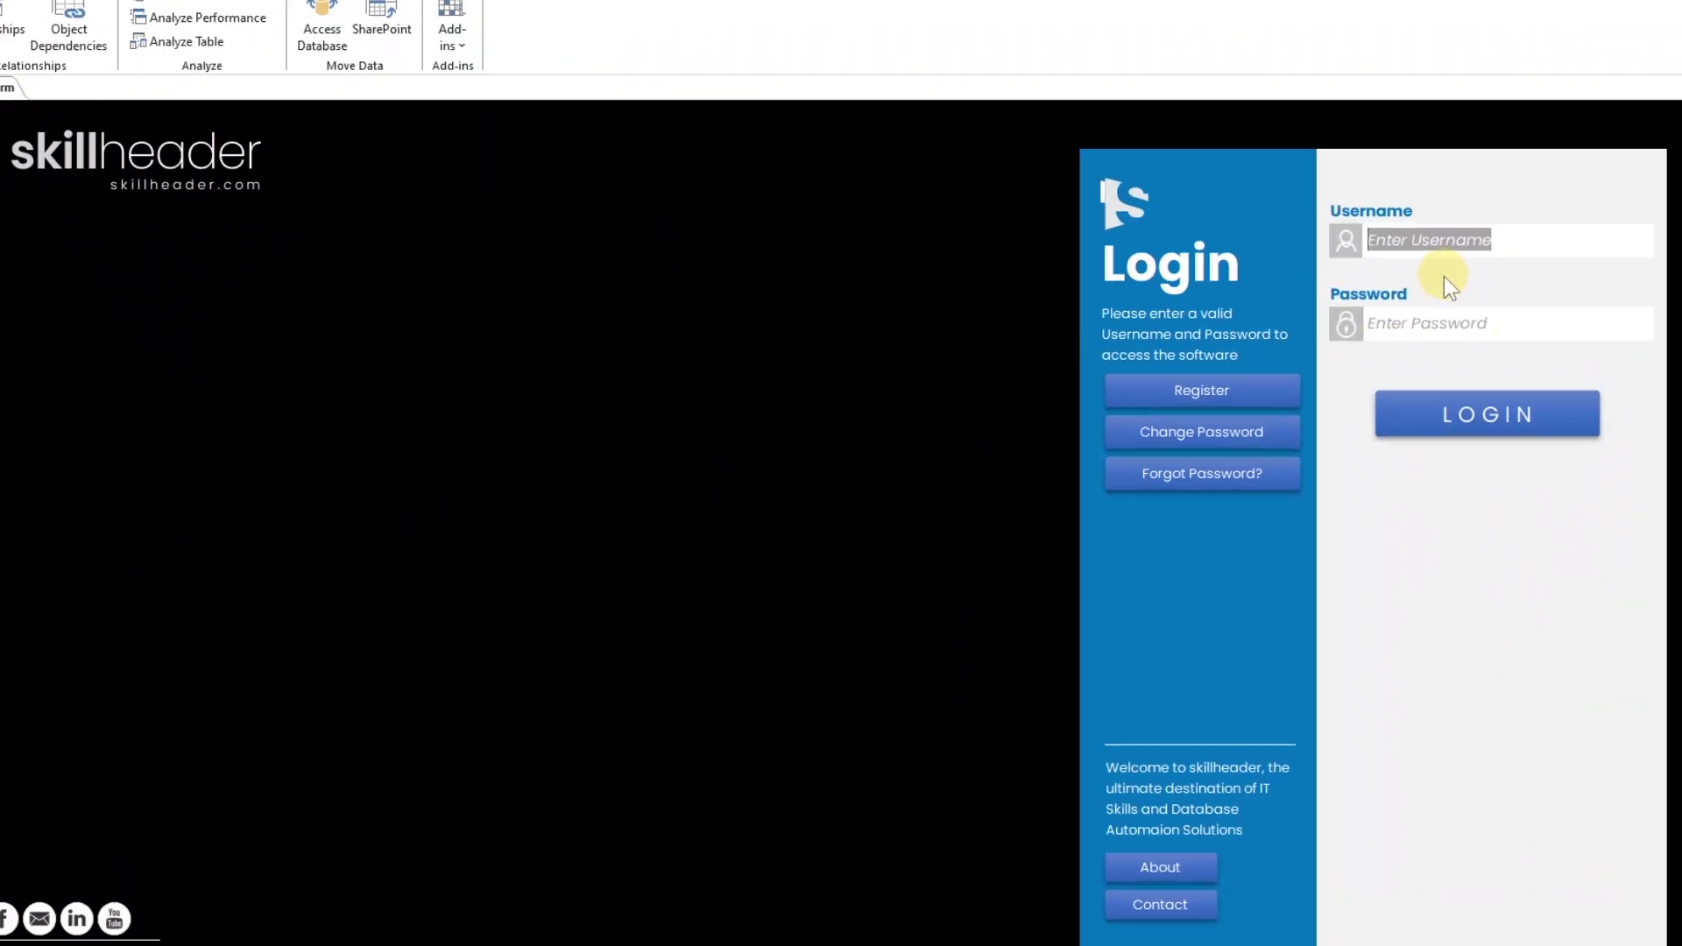
text(john)
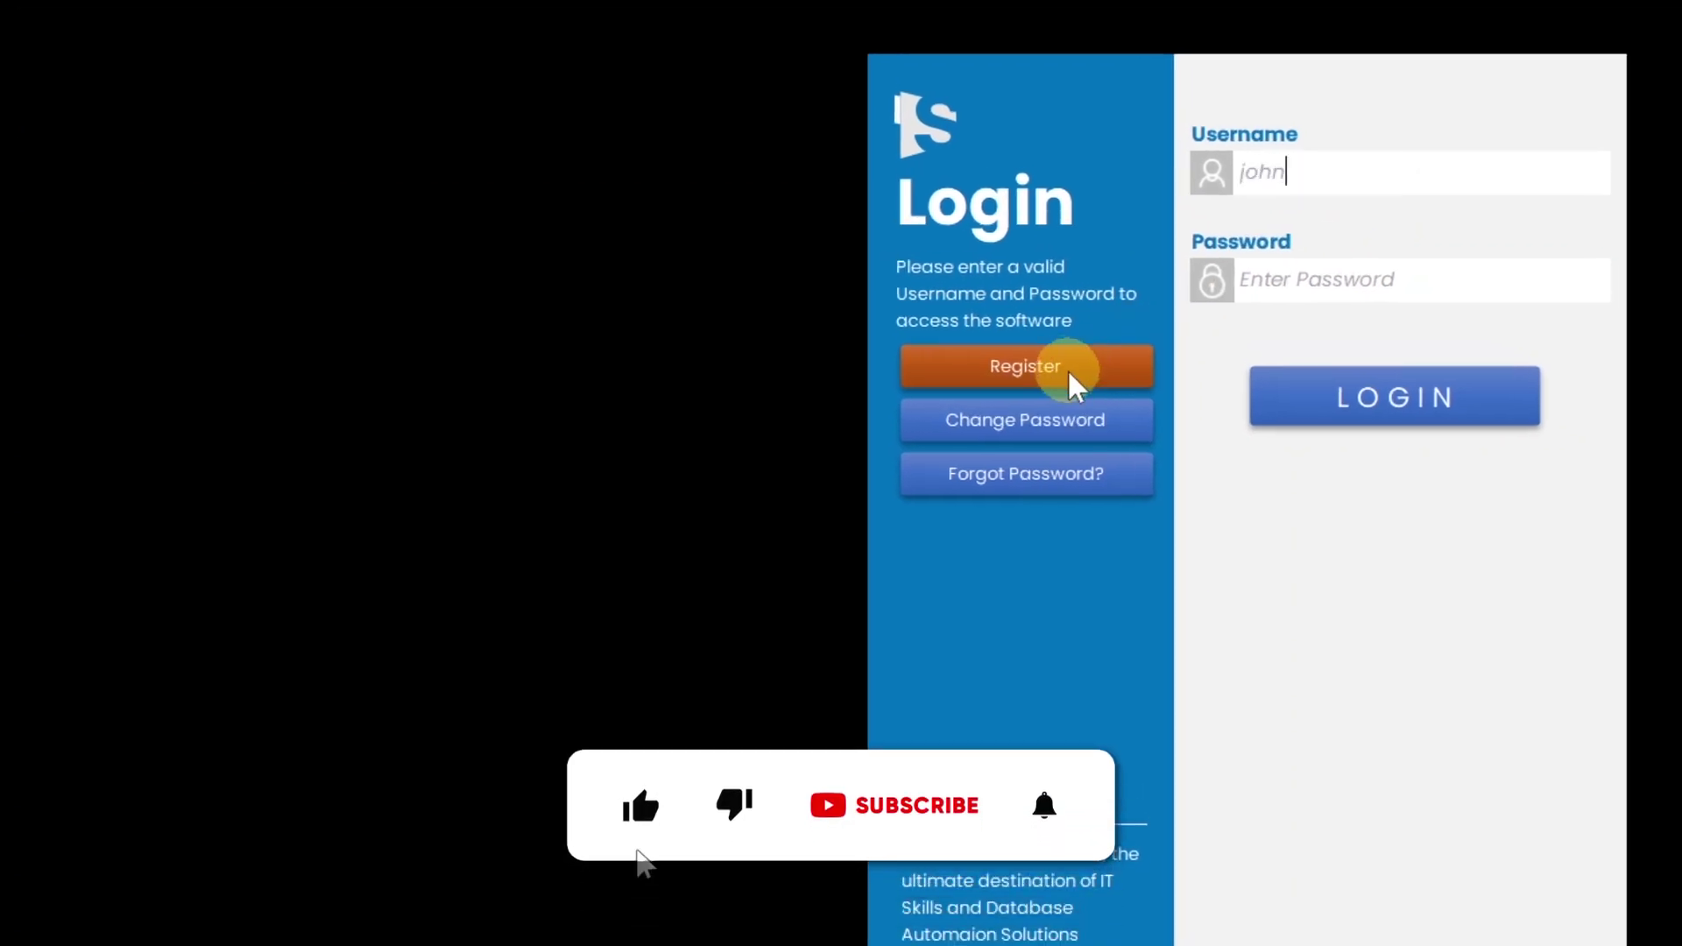
Enter username john and the password on the login form, leaving focus on LOGIN
key(Tab)
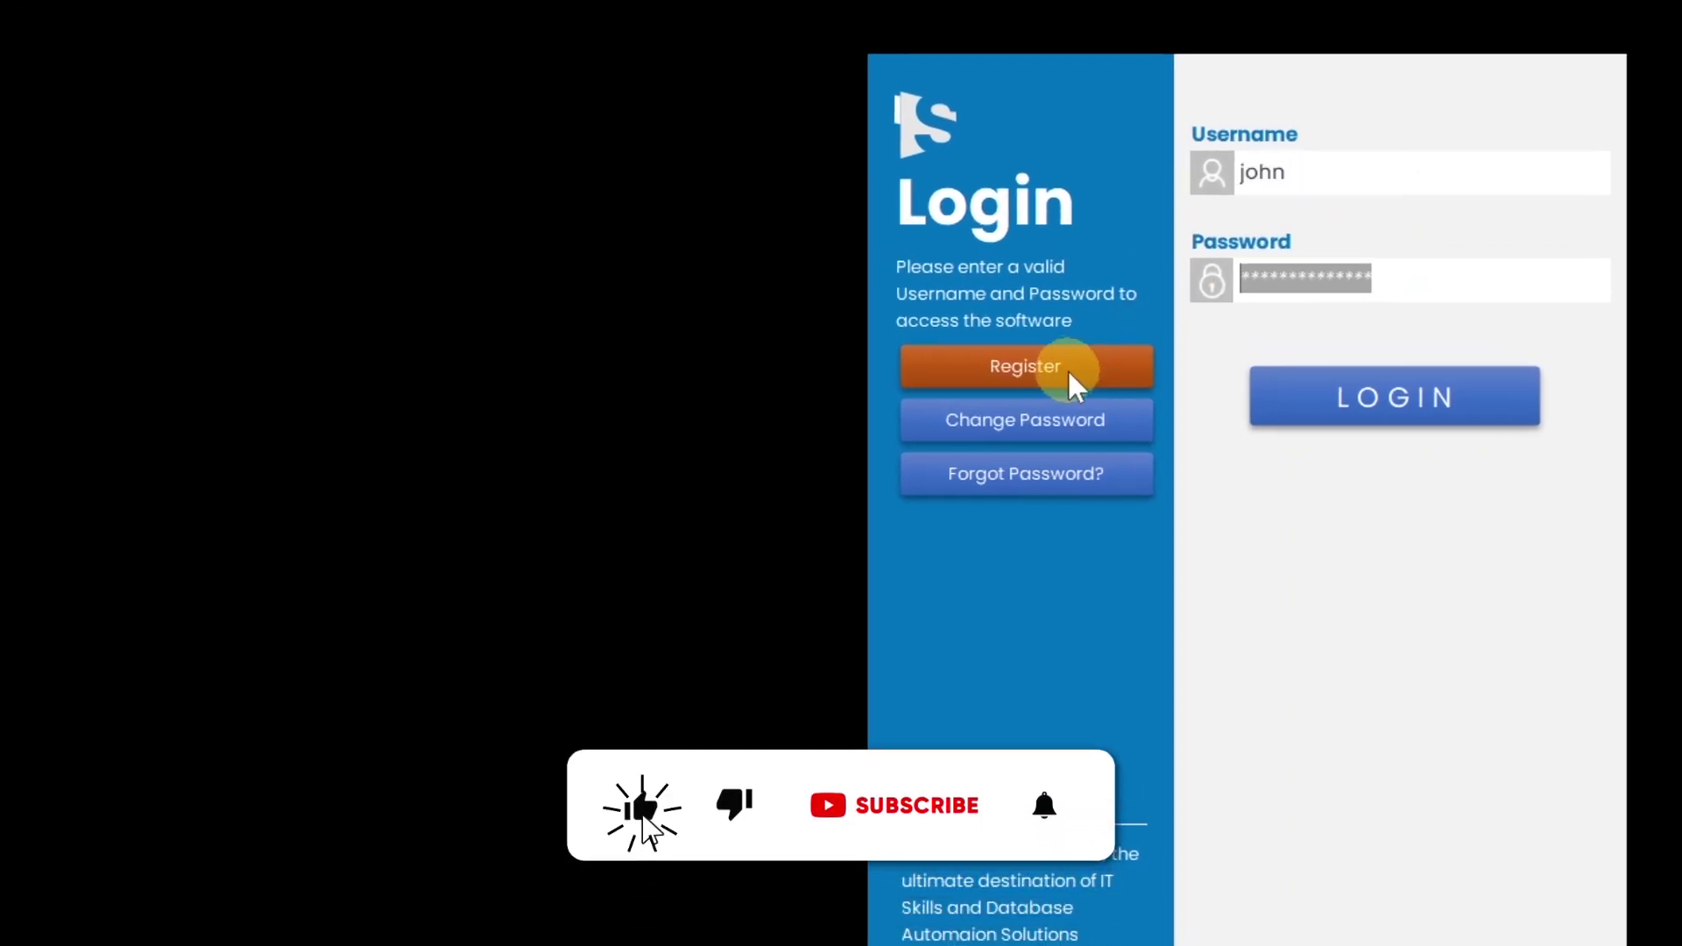
text(123)
key(Tab)
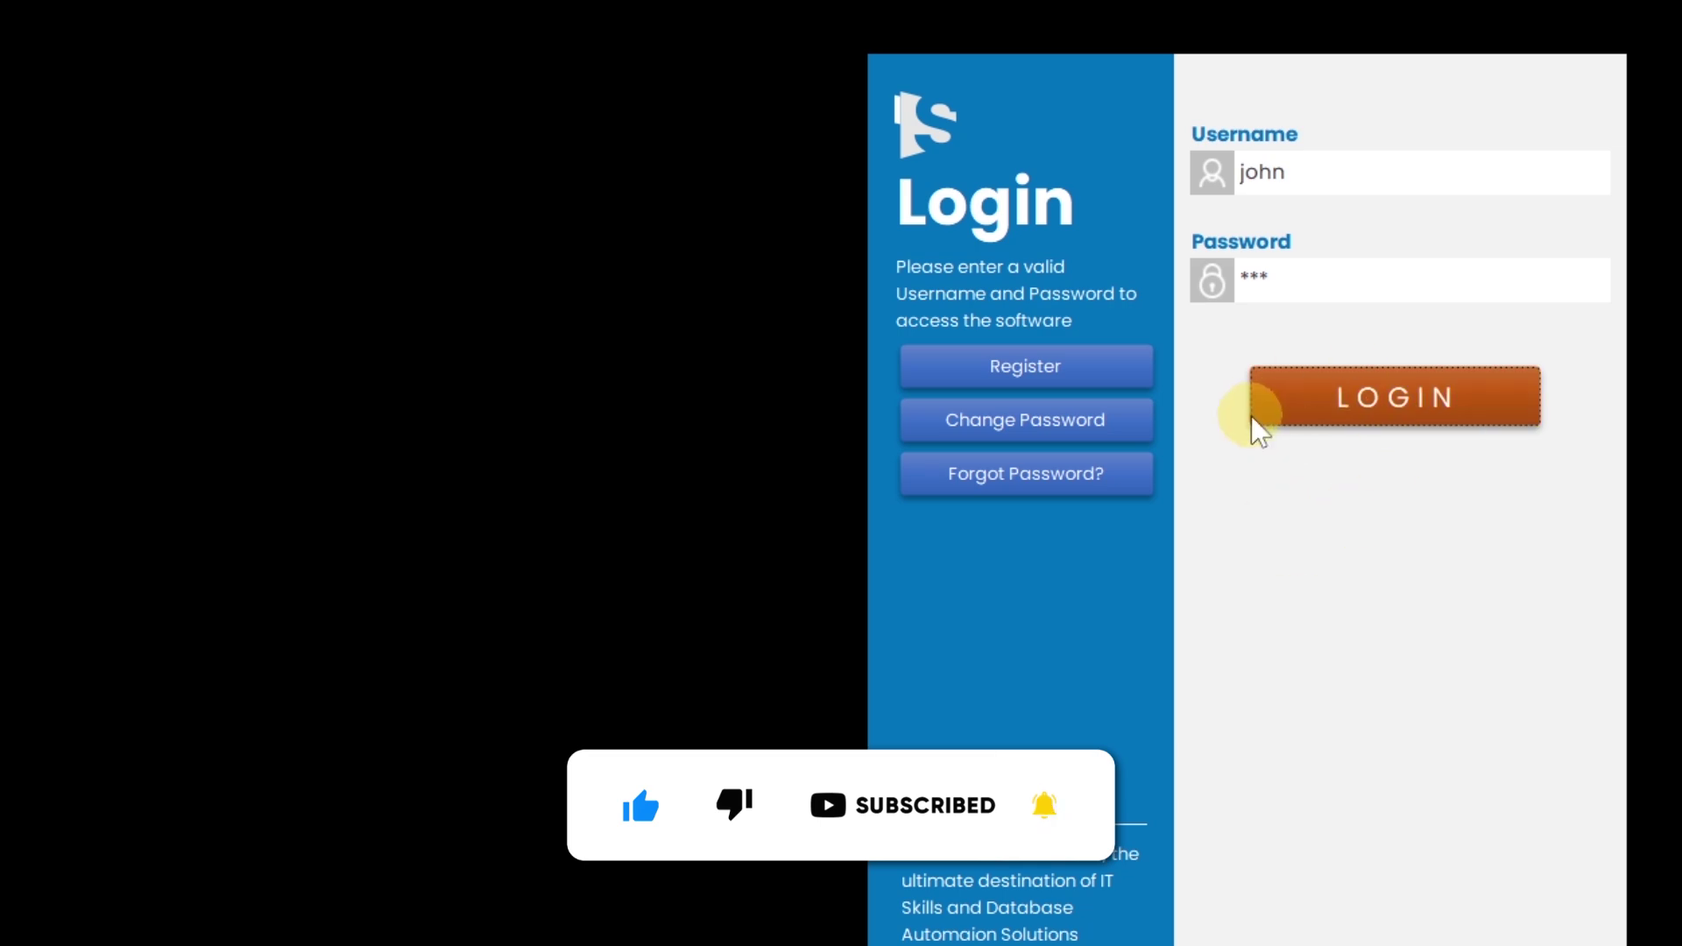
Create an empty Code Builder On Enter procedure for LoginForm's password textbox
right_click(81, 76)
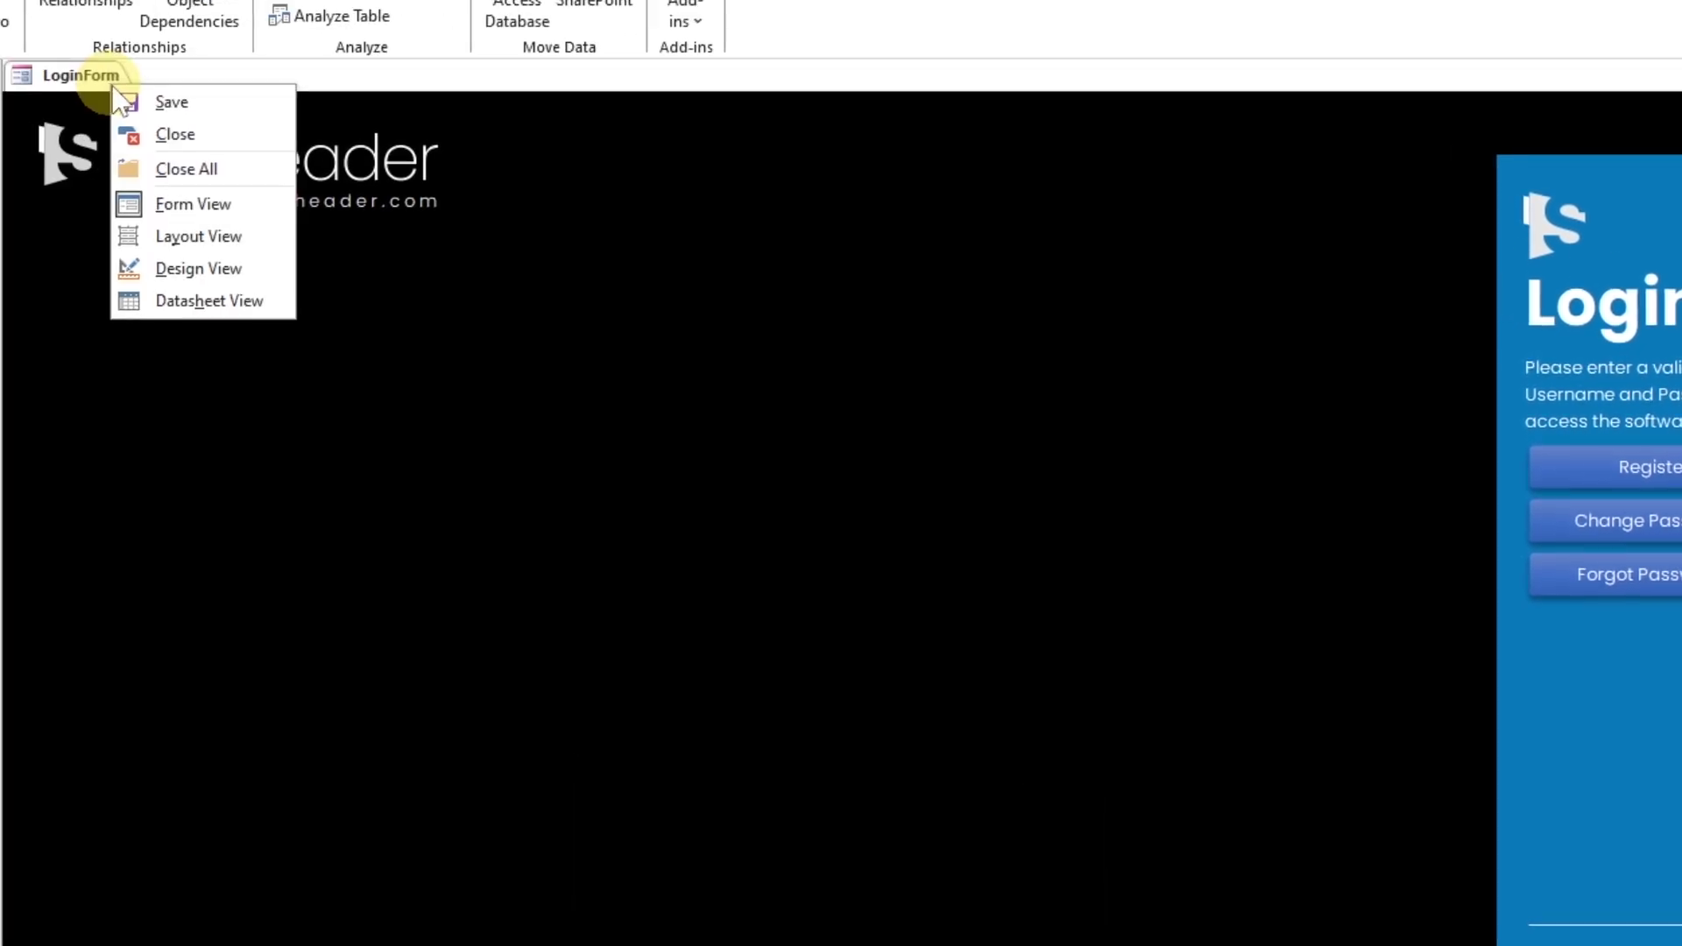
click(178, 263)
double_click(951, 434)
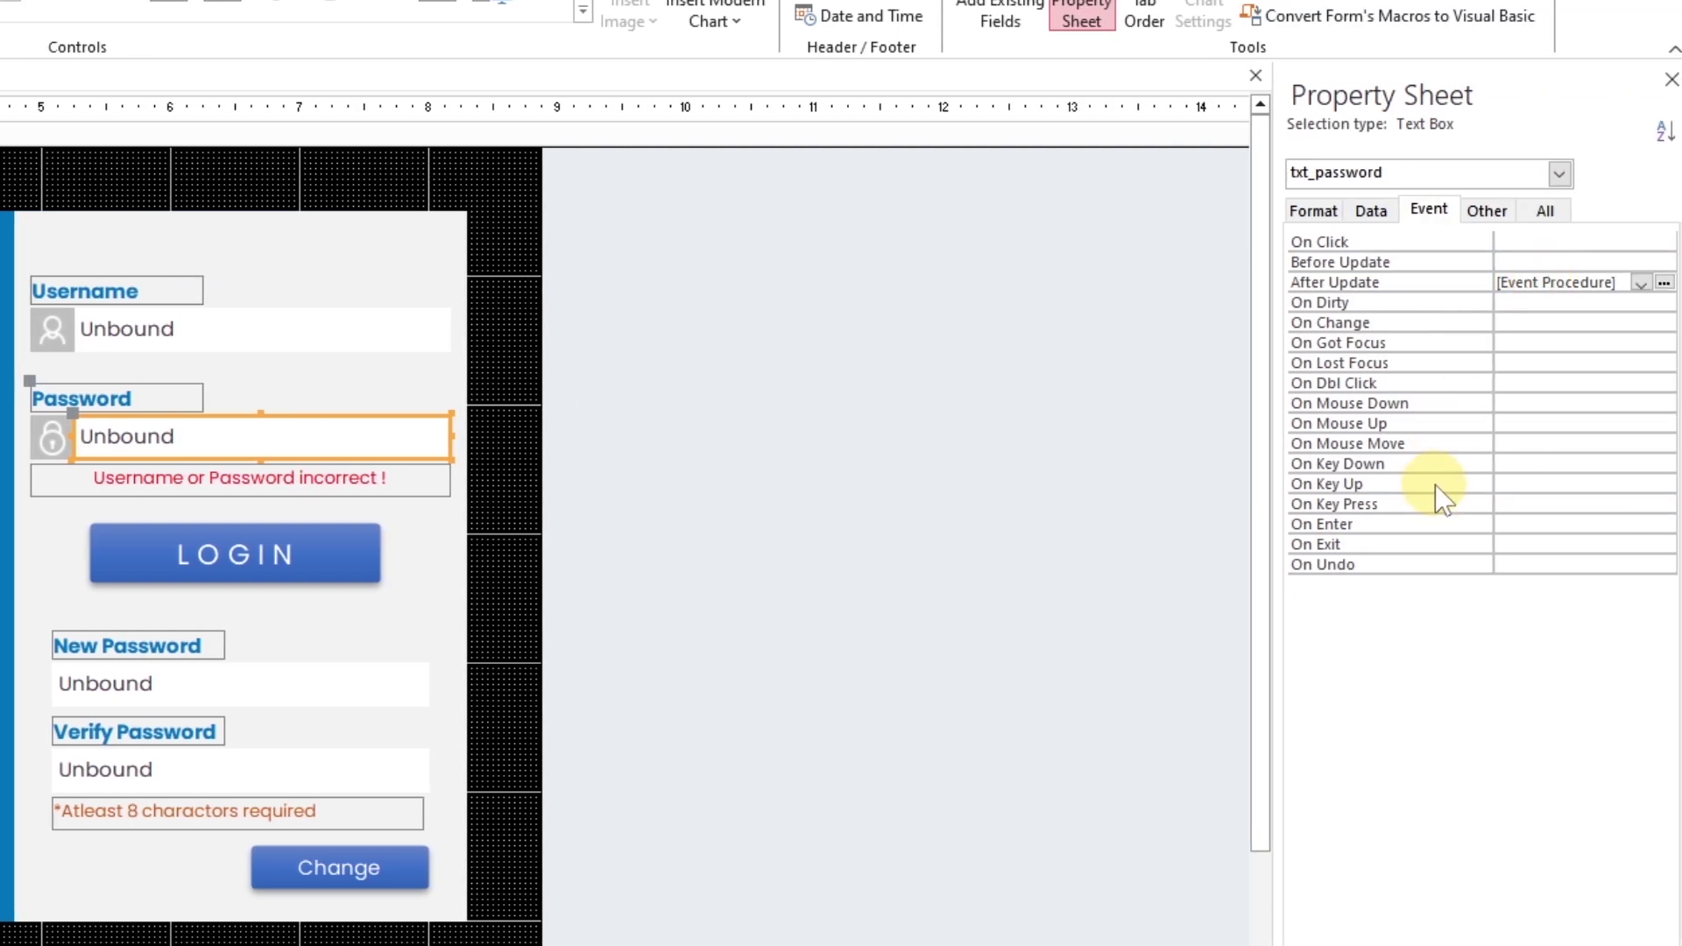
click(1438, 522)
click(1662, 525)
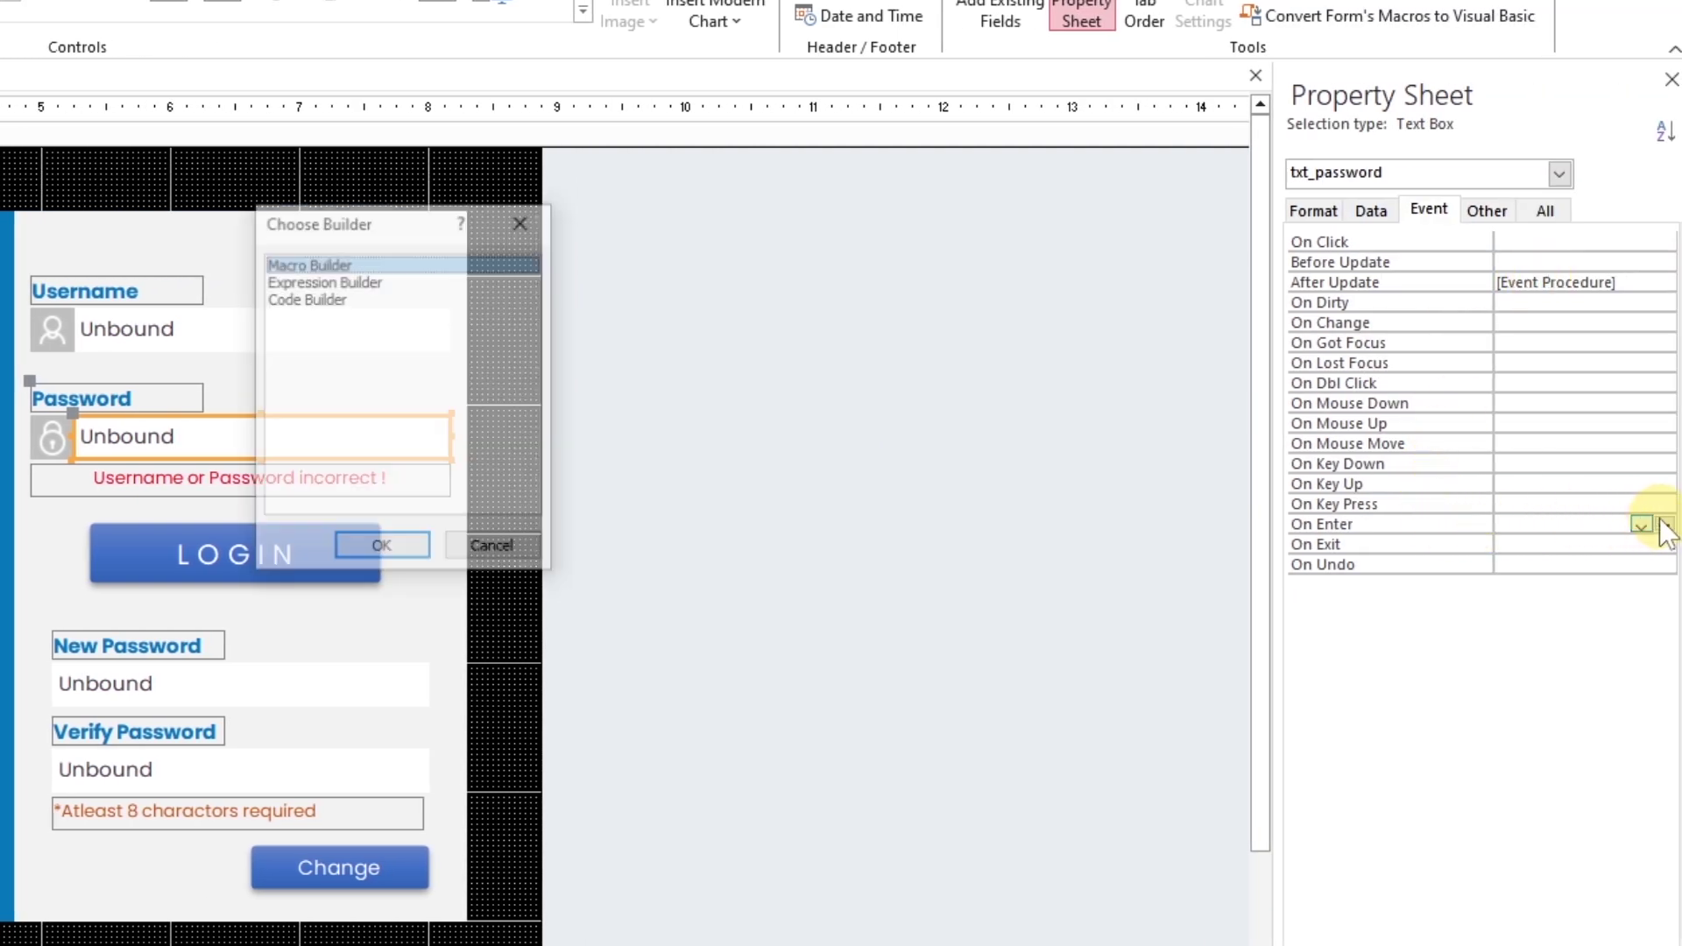
click(354, 301)
click(398, 549)
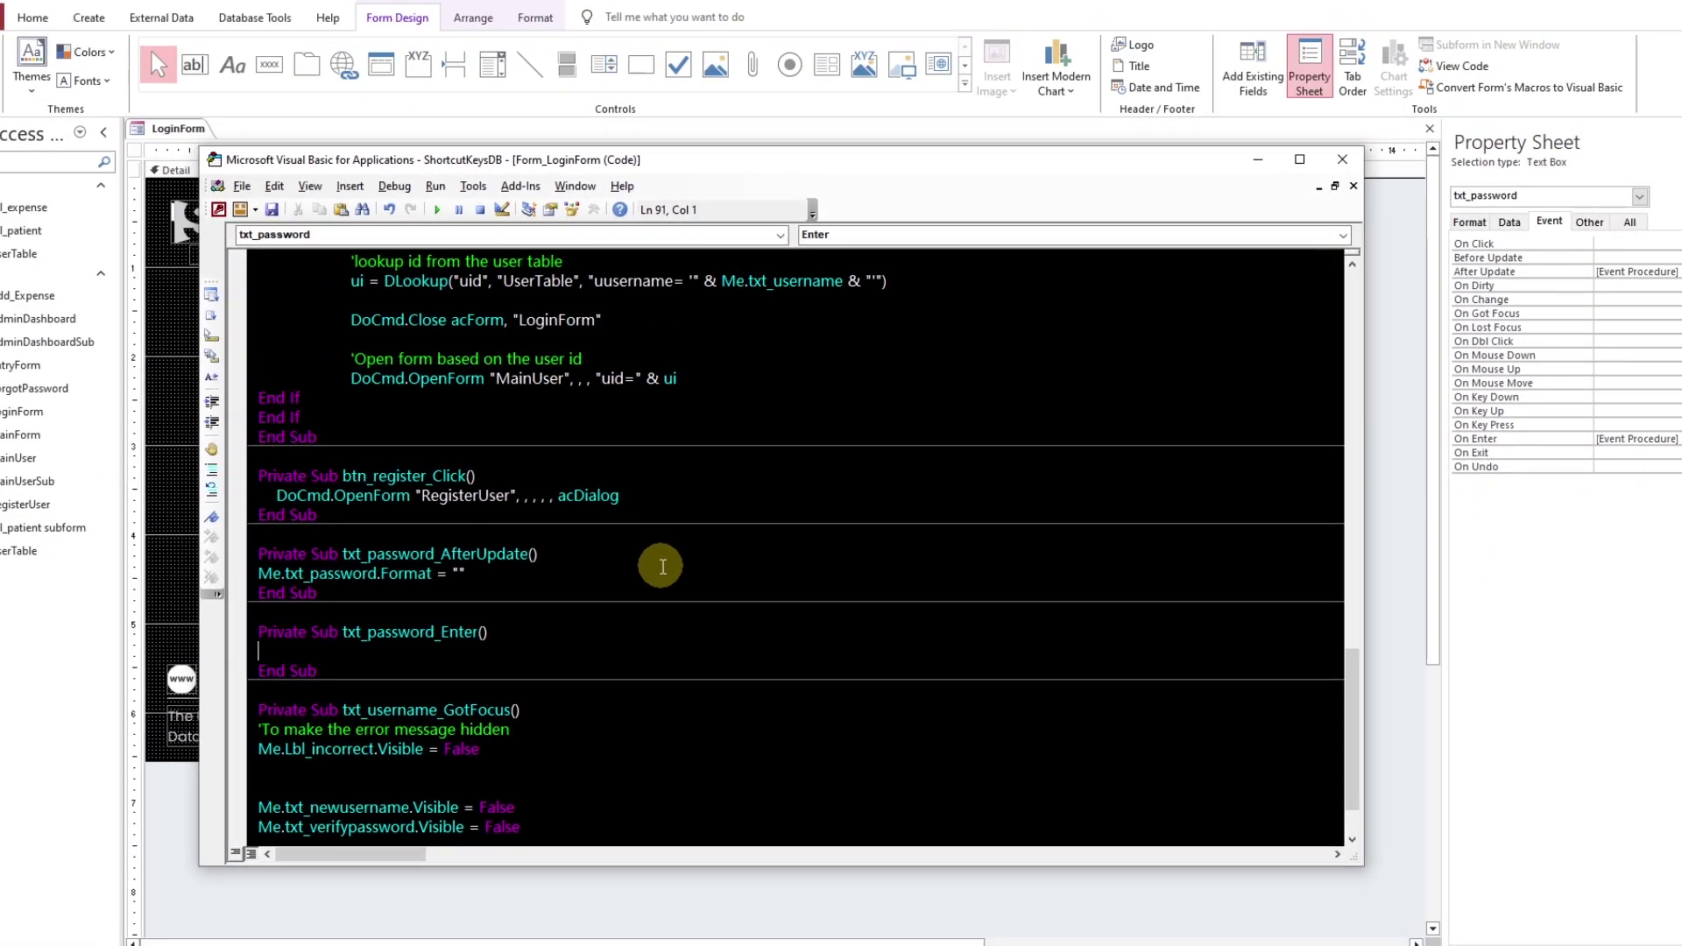
Look up the LOGIN button's name, btn_login, on its Other properties tab
click(175, 353)
click(636, 473)
click(1588, 221)
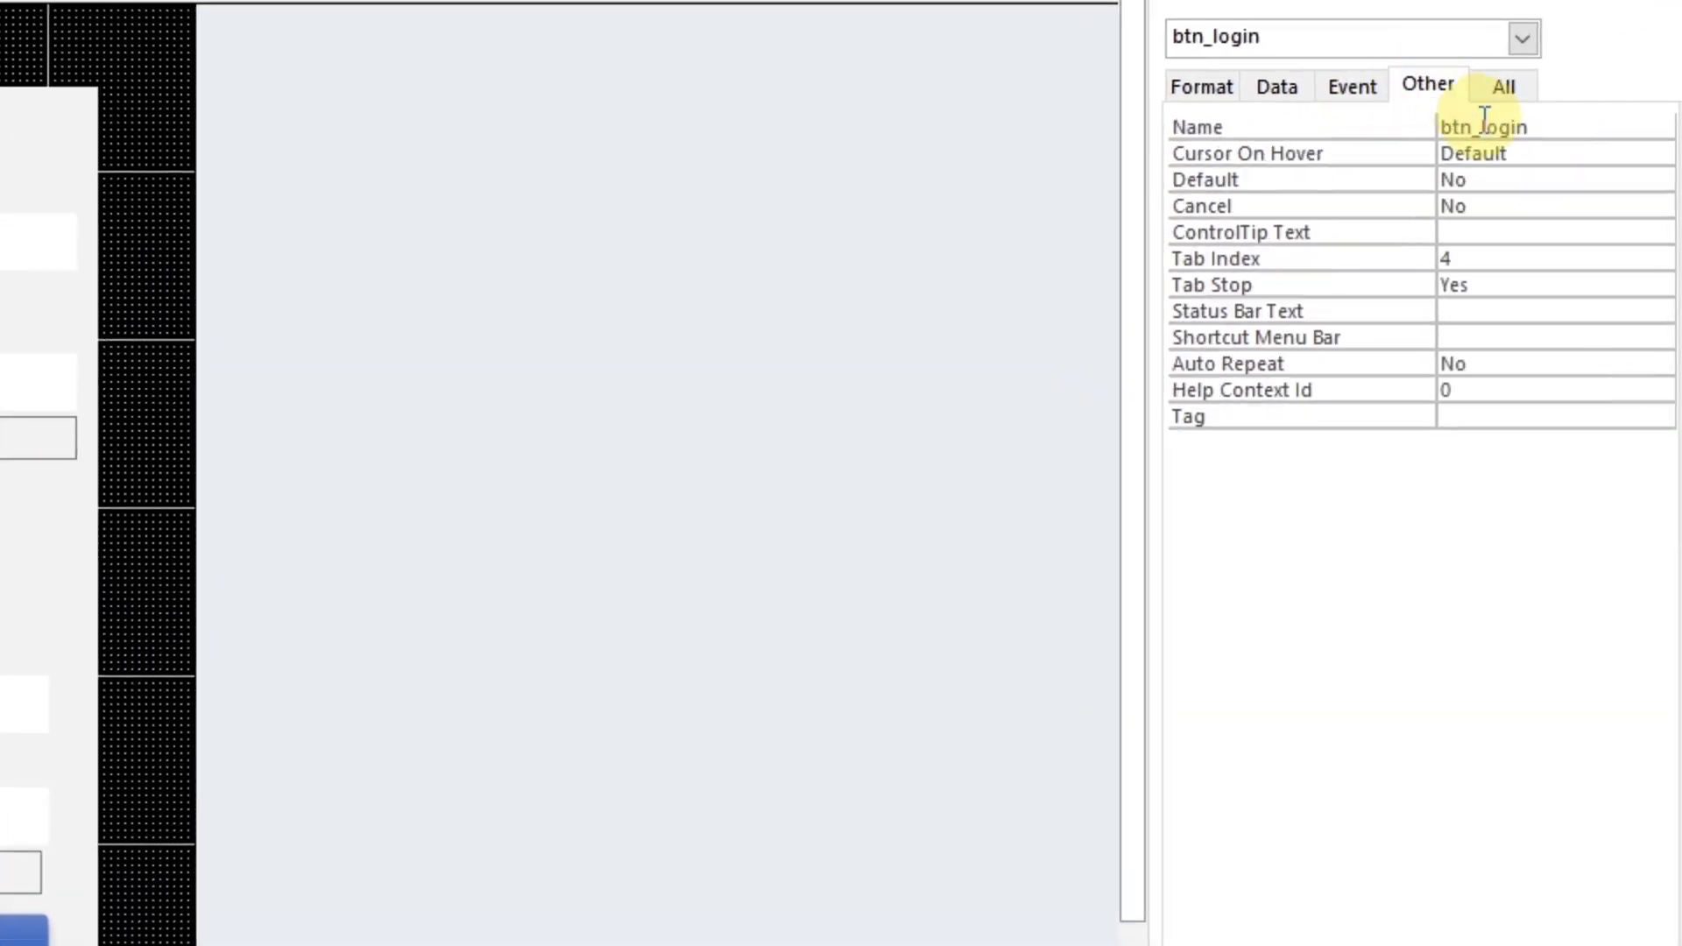
click(1403, 128)
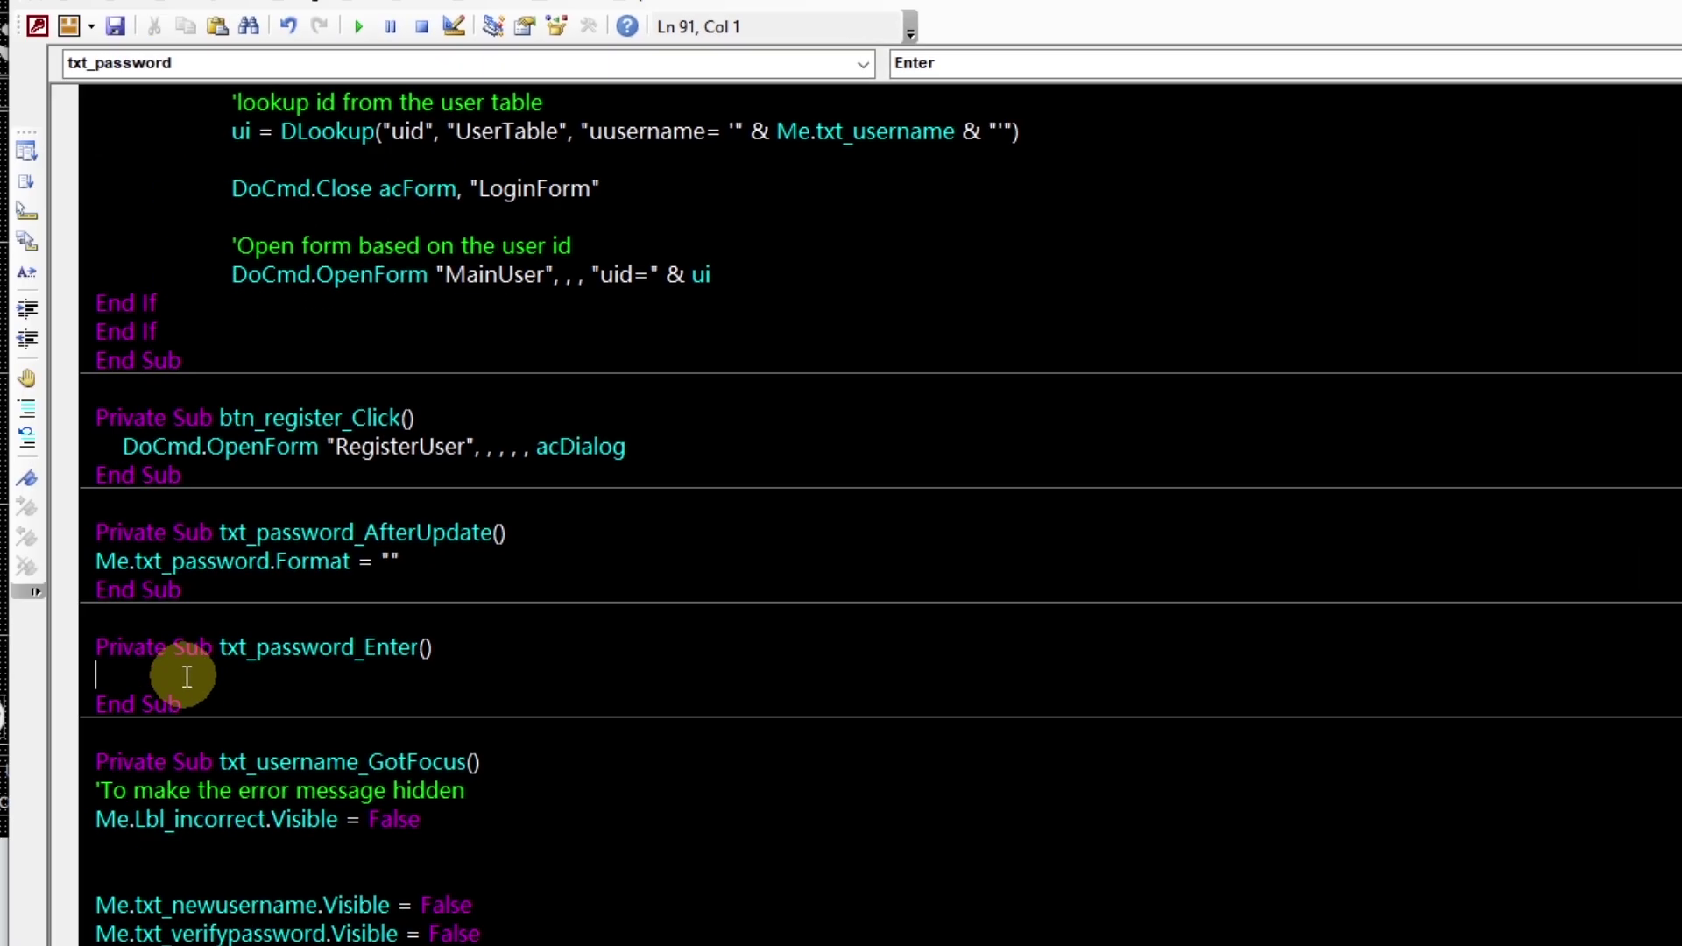
text(me.btn_login.defa)
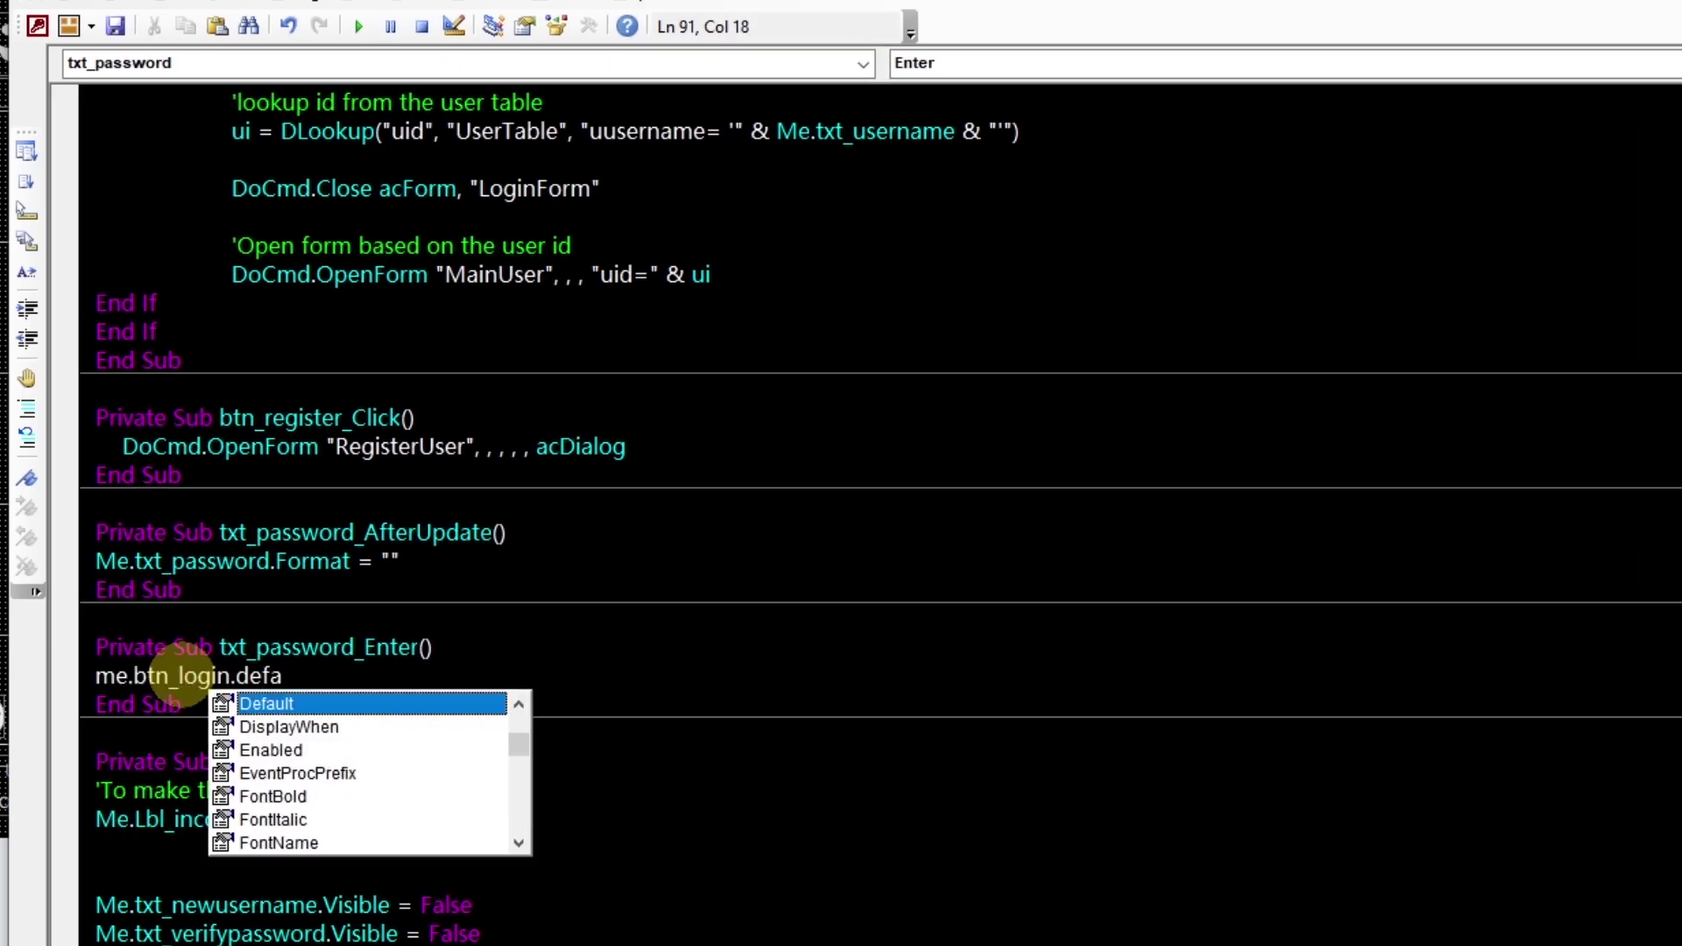
Add the indented line Me.btn_login.Default = True to txt_password_Enter and save
key(Tab)
text(= tr)
key(Tab)
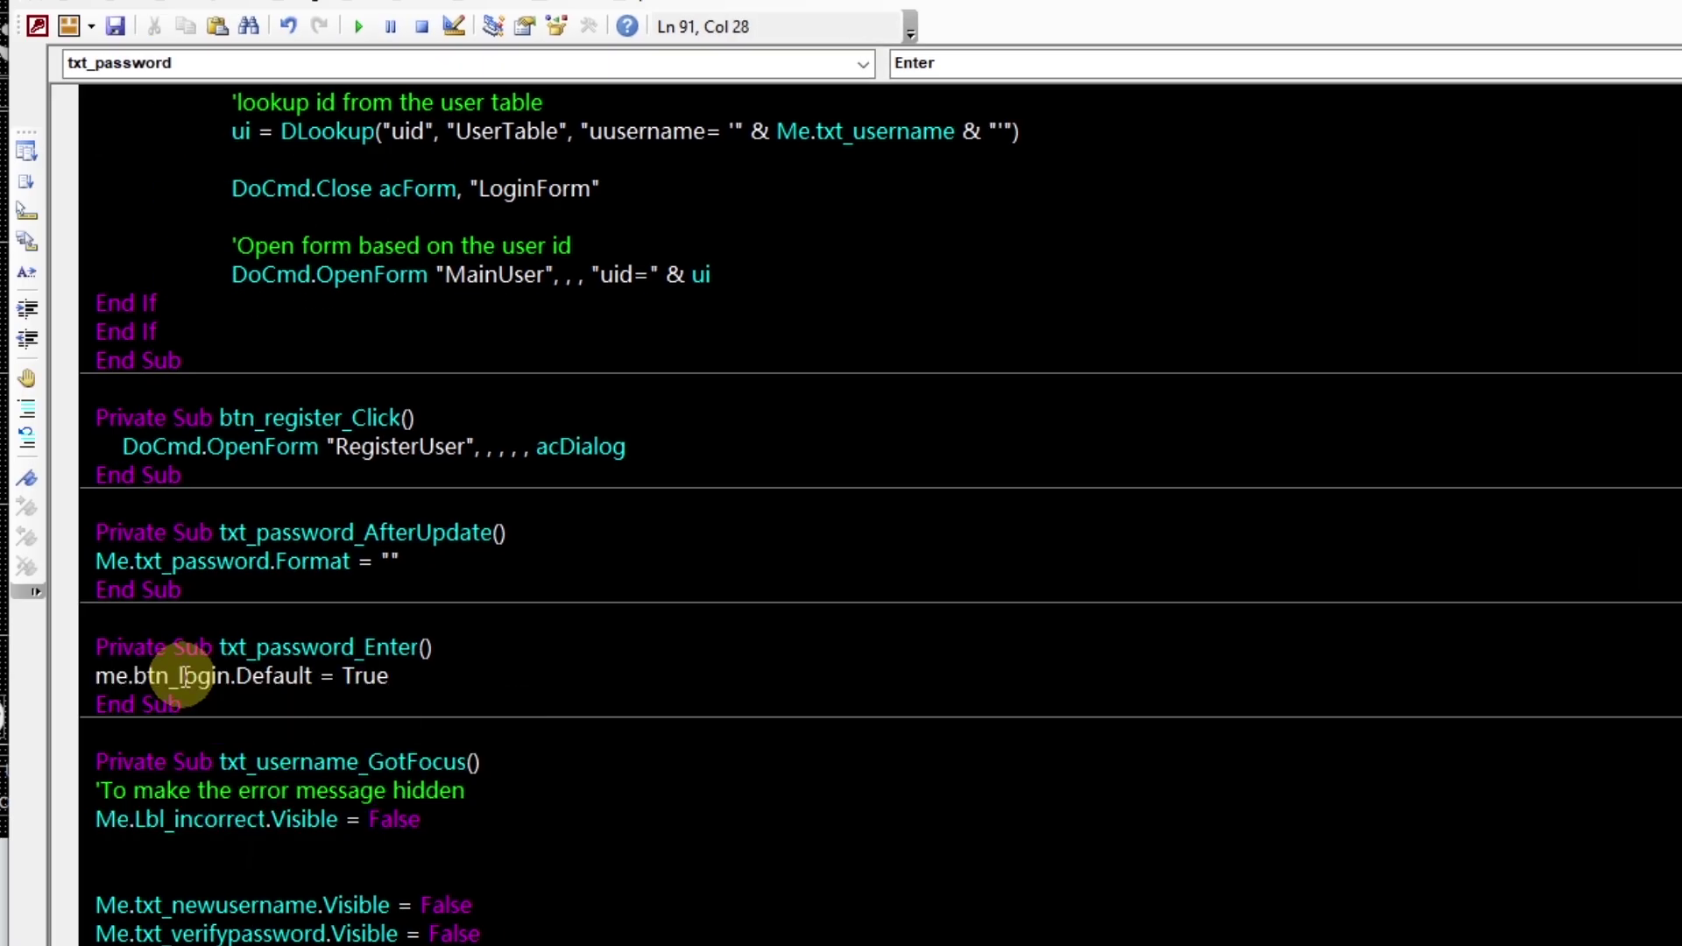
key(Down)
click(74, 677)
key(Tab)
click(64, 676)
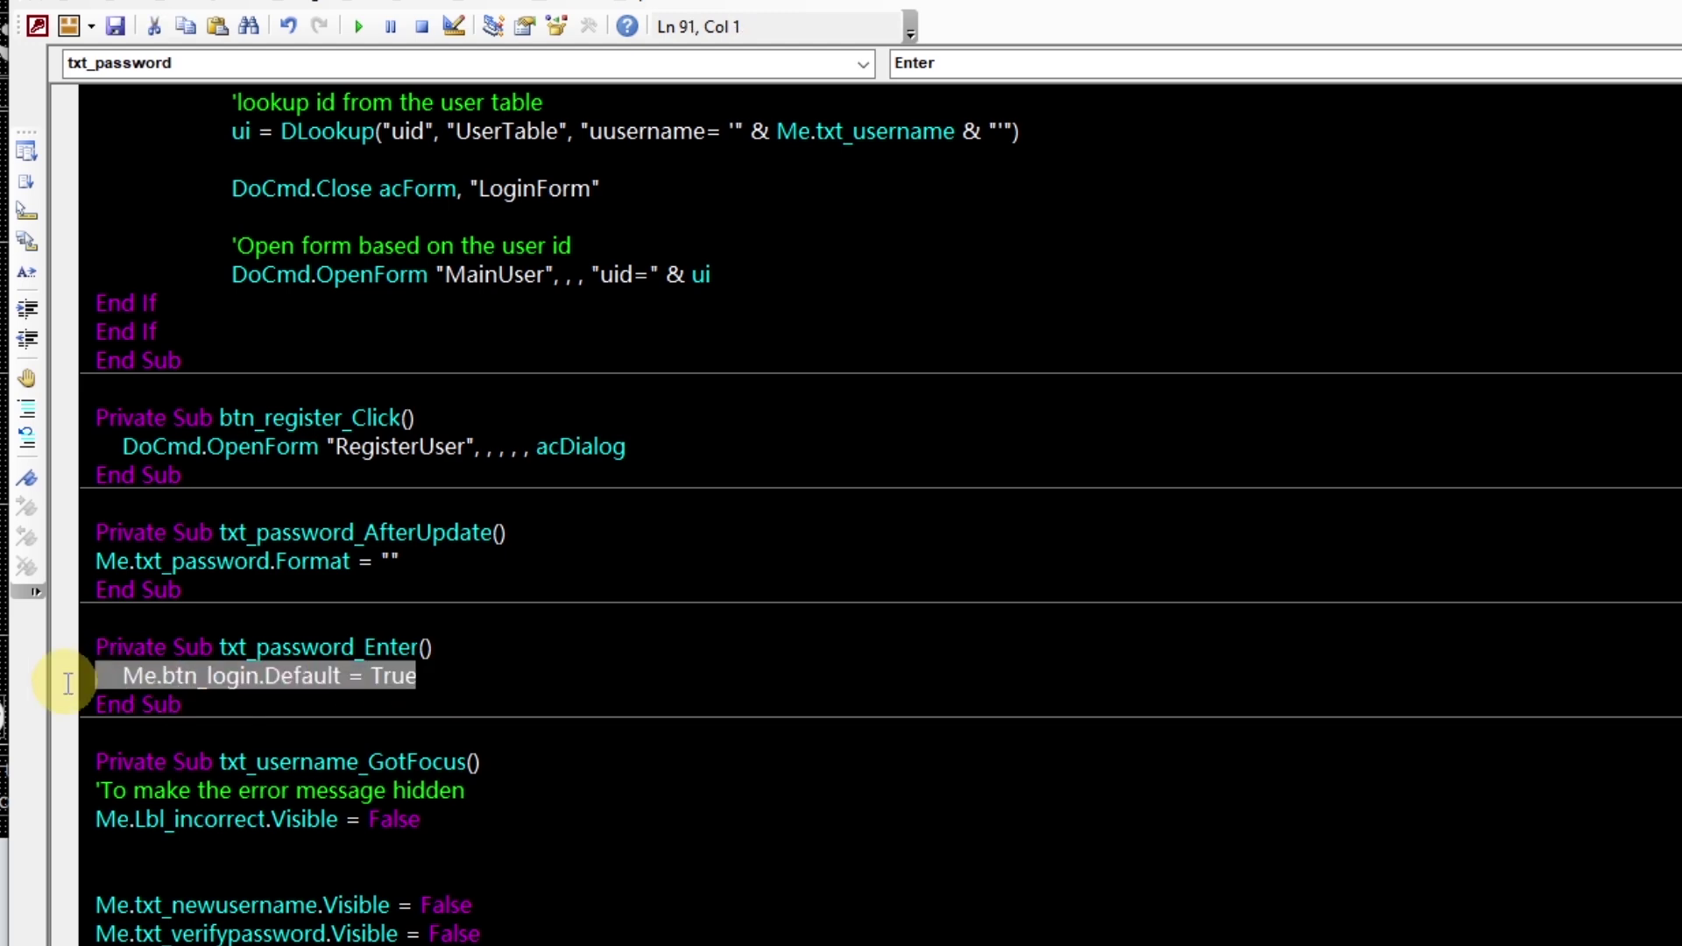
click(414, 697)
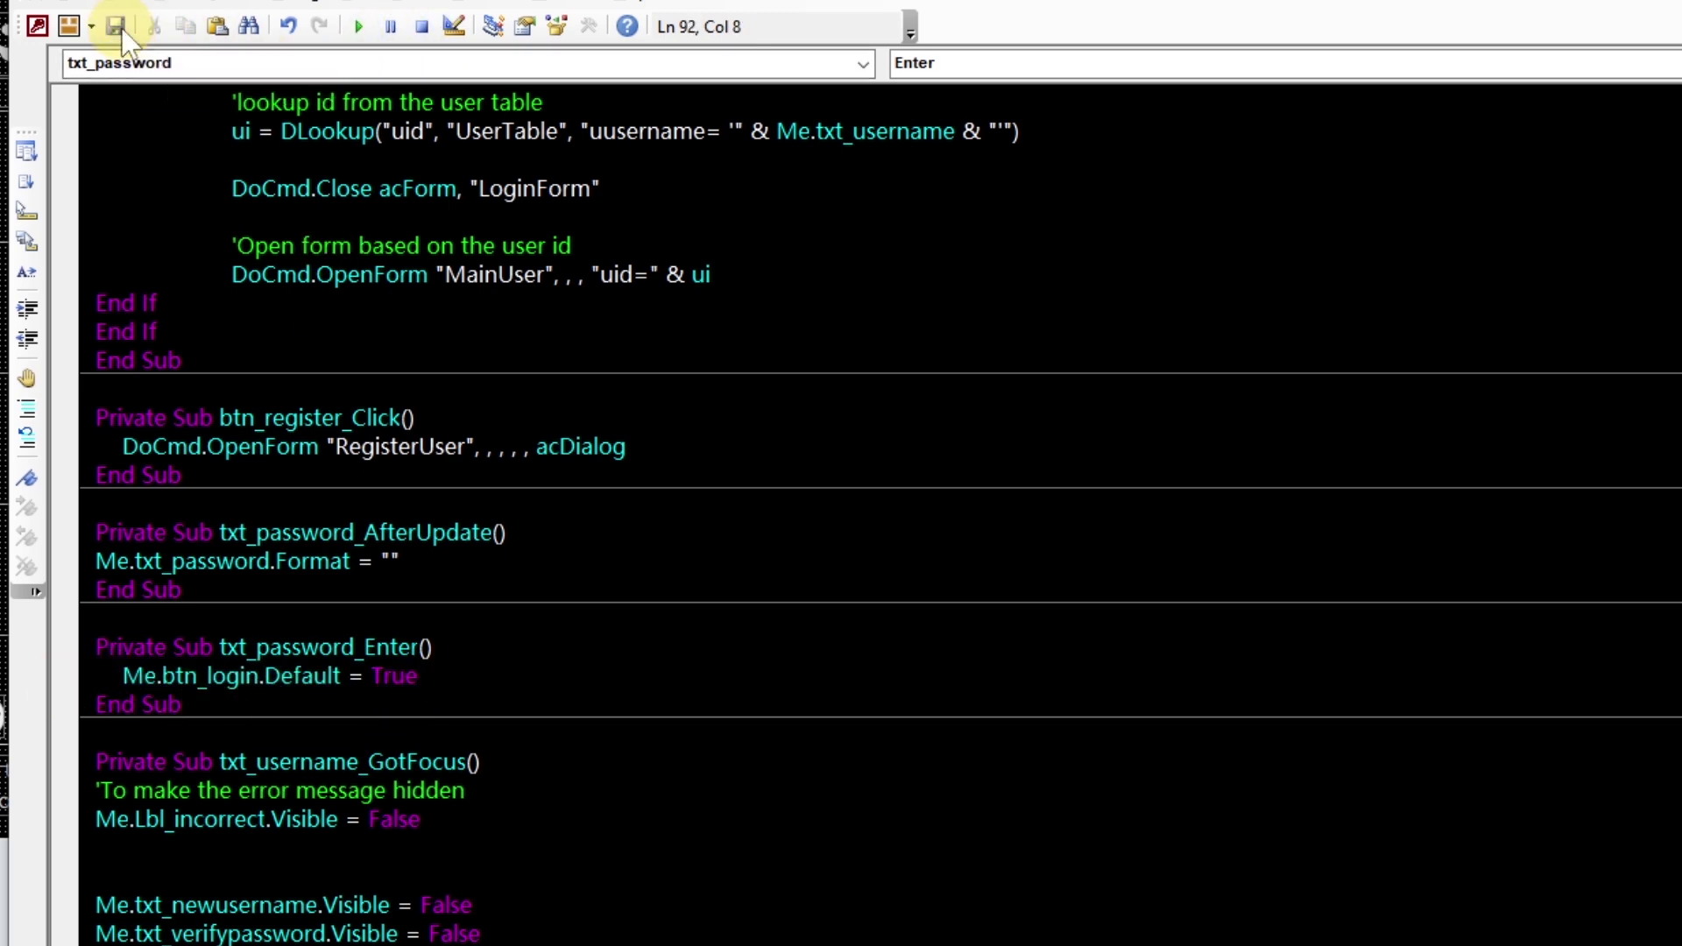
click(381, 454)
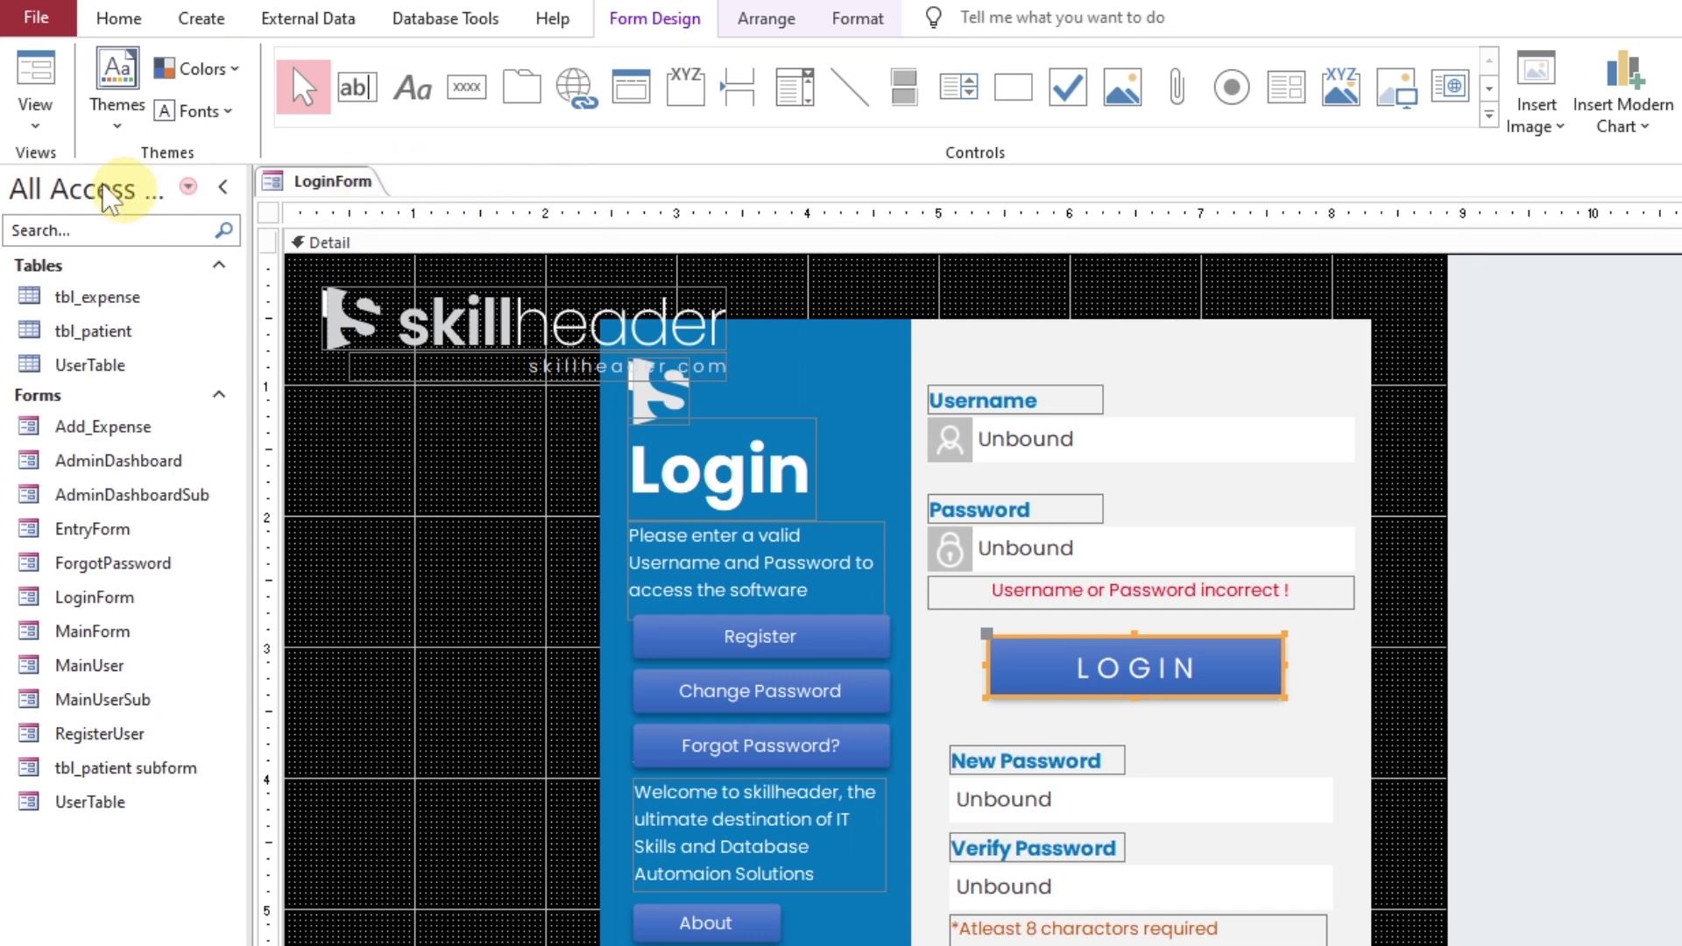
Run the login form and sign in as john by pressing Enter from the password box
click(35, 86)
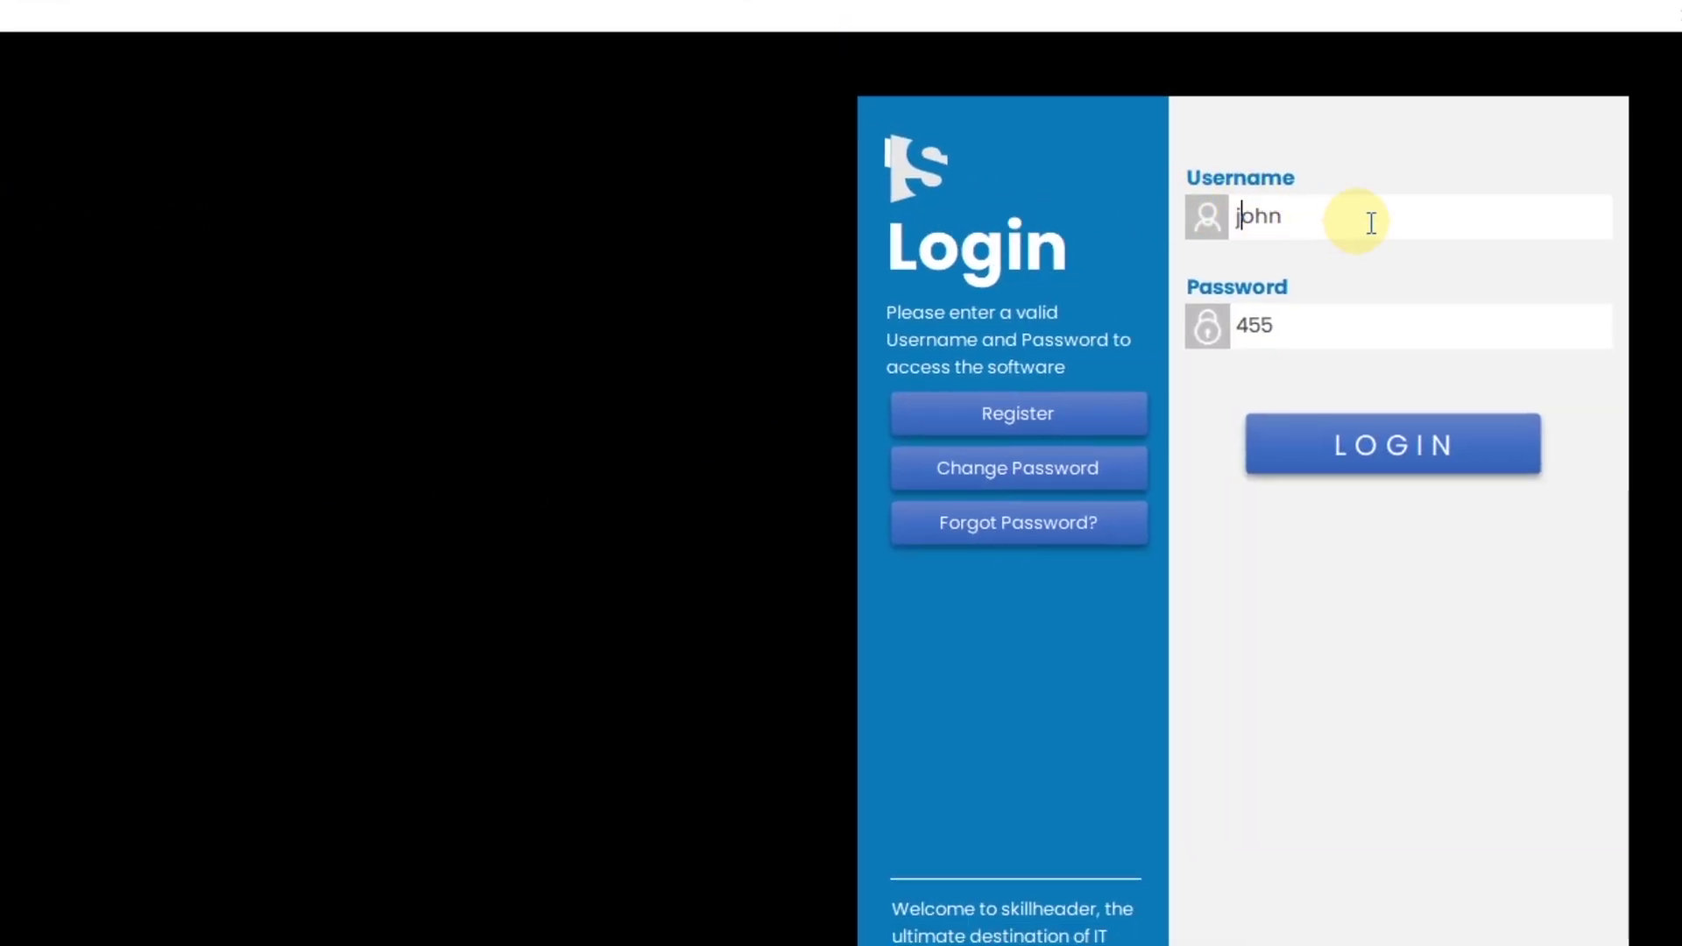
key(Tab)
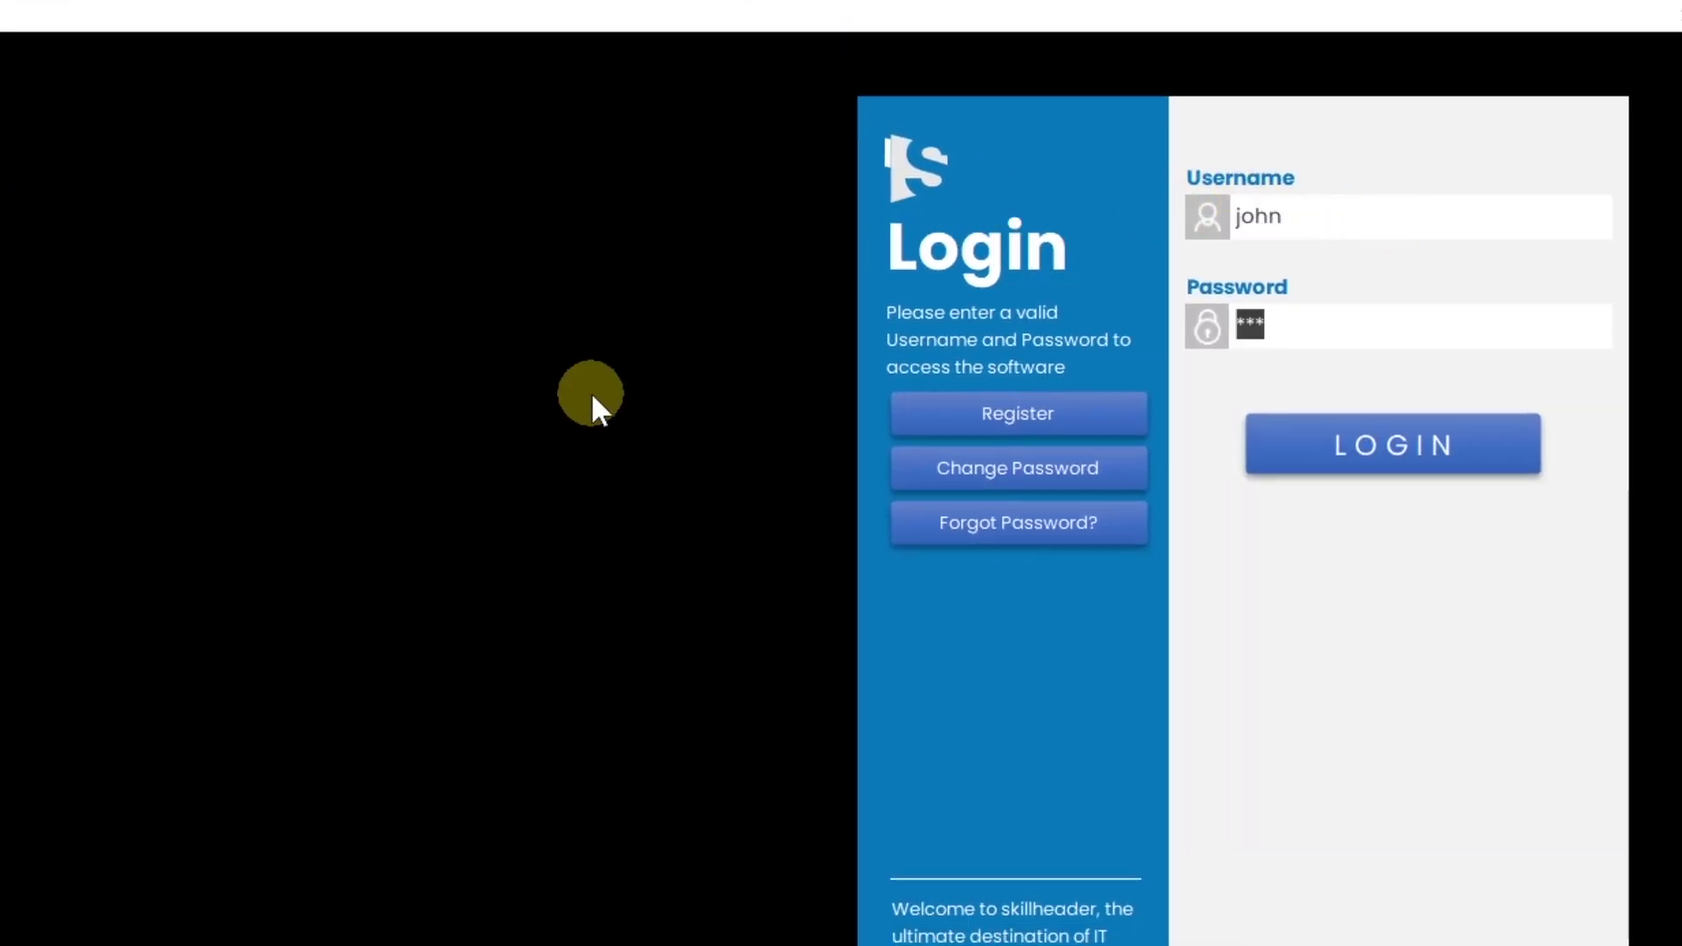
text(5)
key(Return)
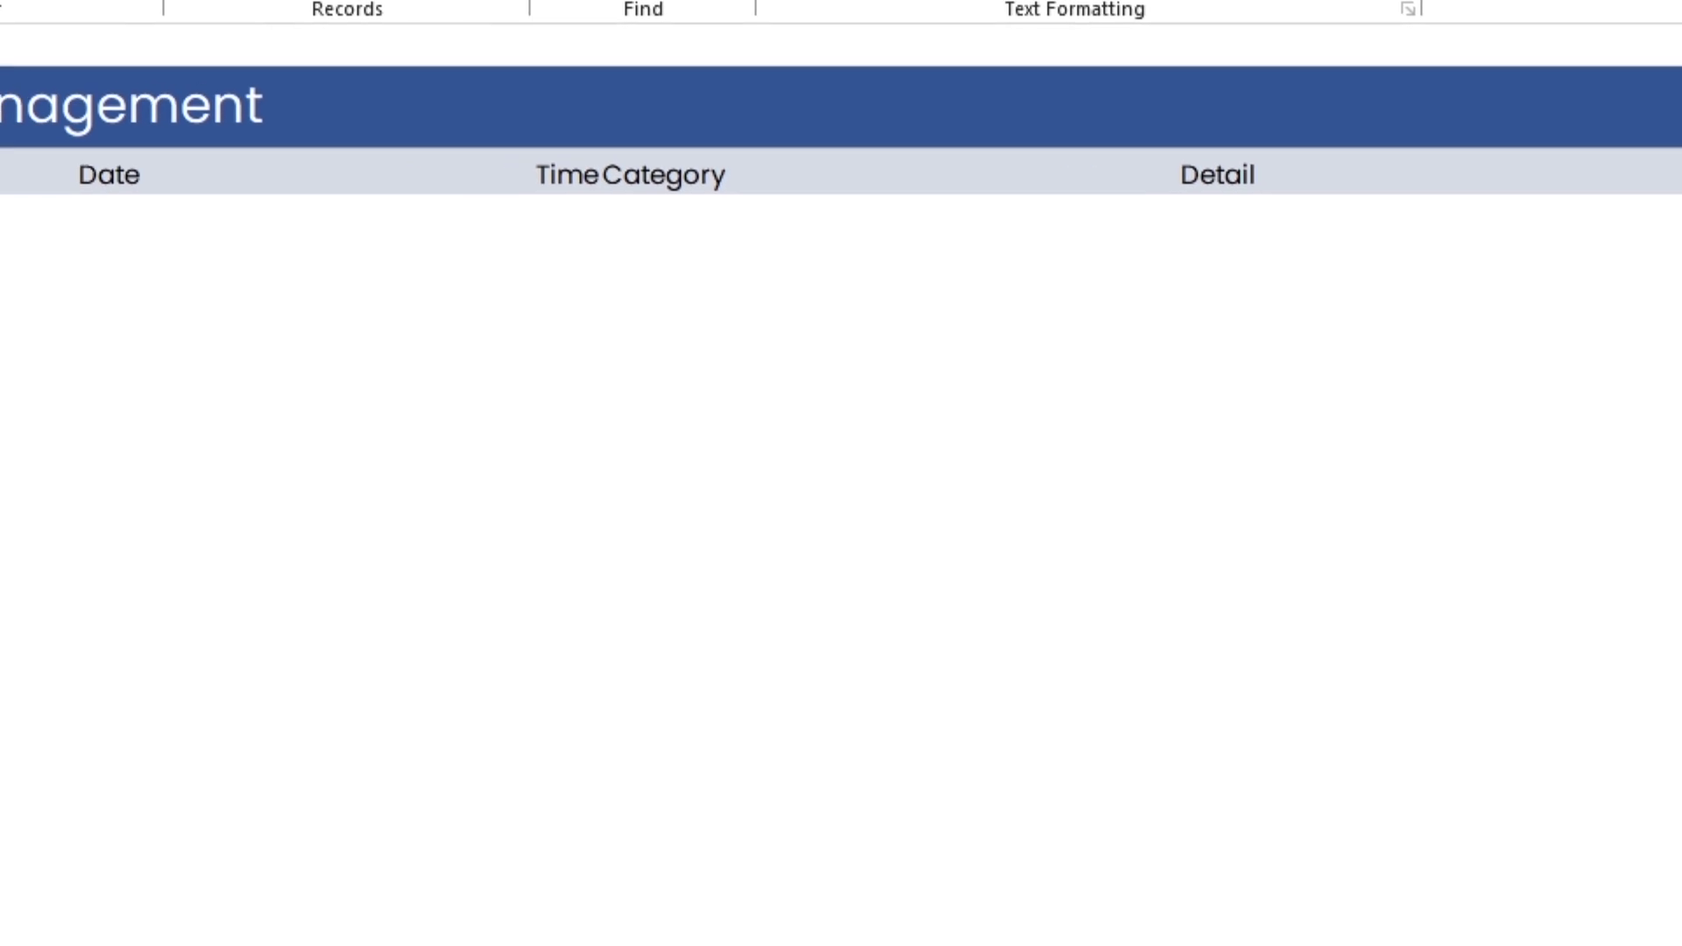
Add Me.KeyPreview = True to MainUser's Form_Load procedure through the On Load Code Builder
right_click(170, 36)
click(245, 313)
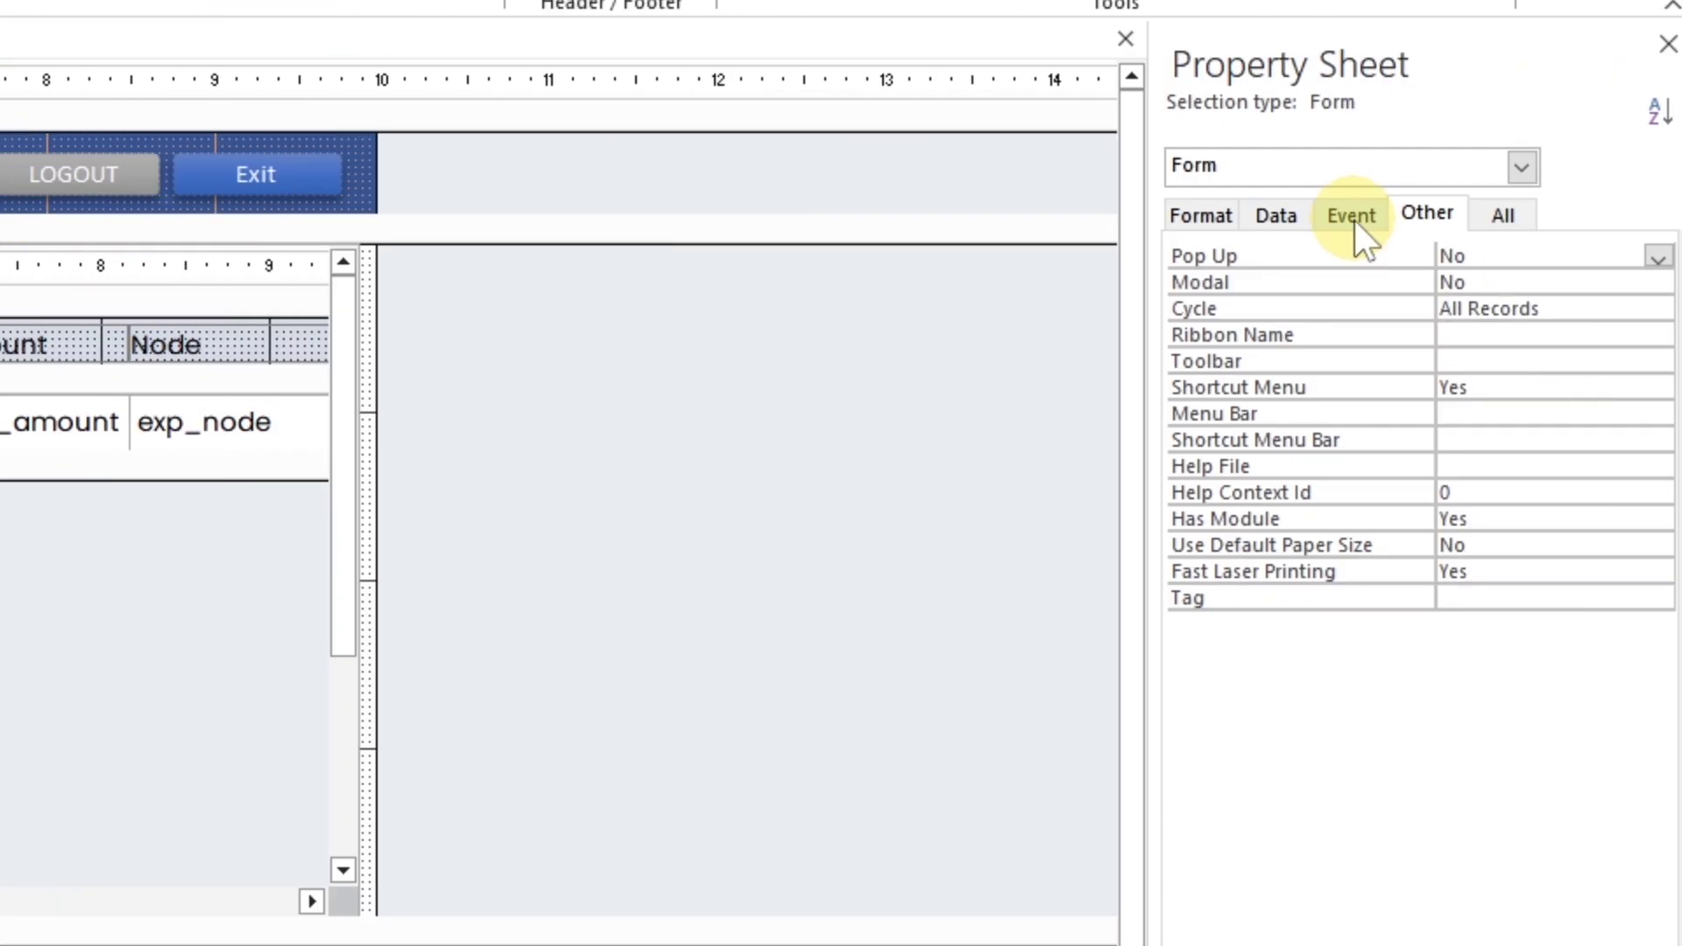
click(1353, 216)
click(1318, 280)
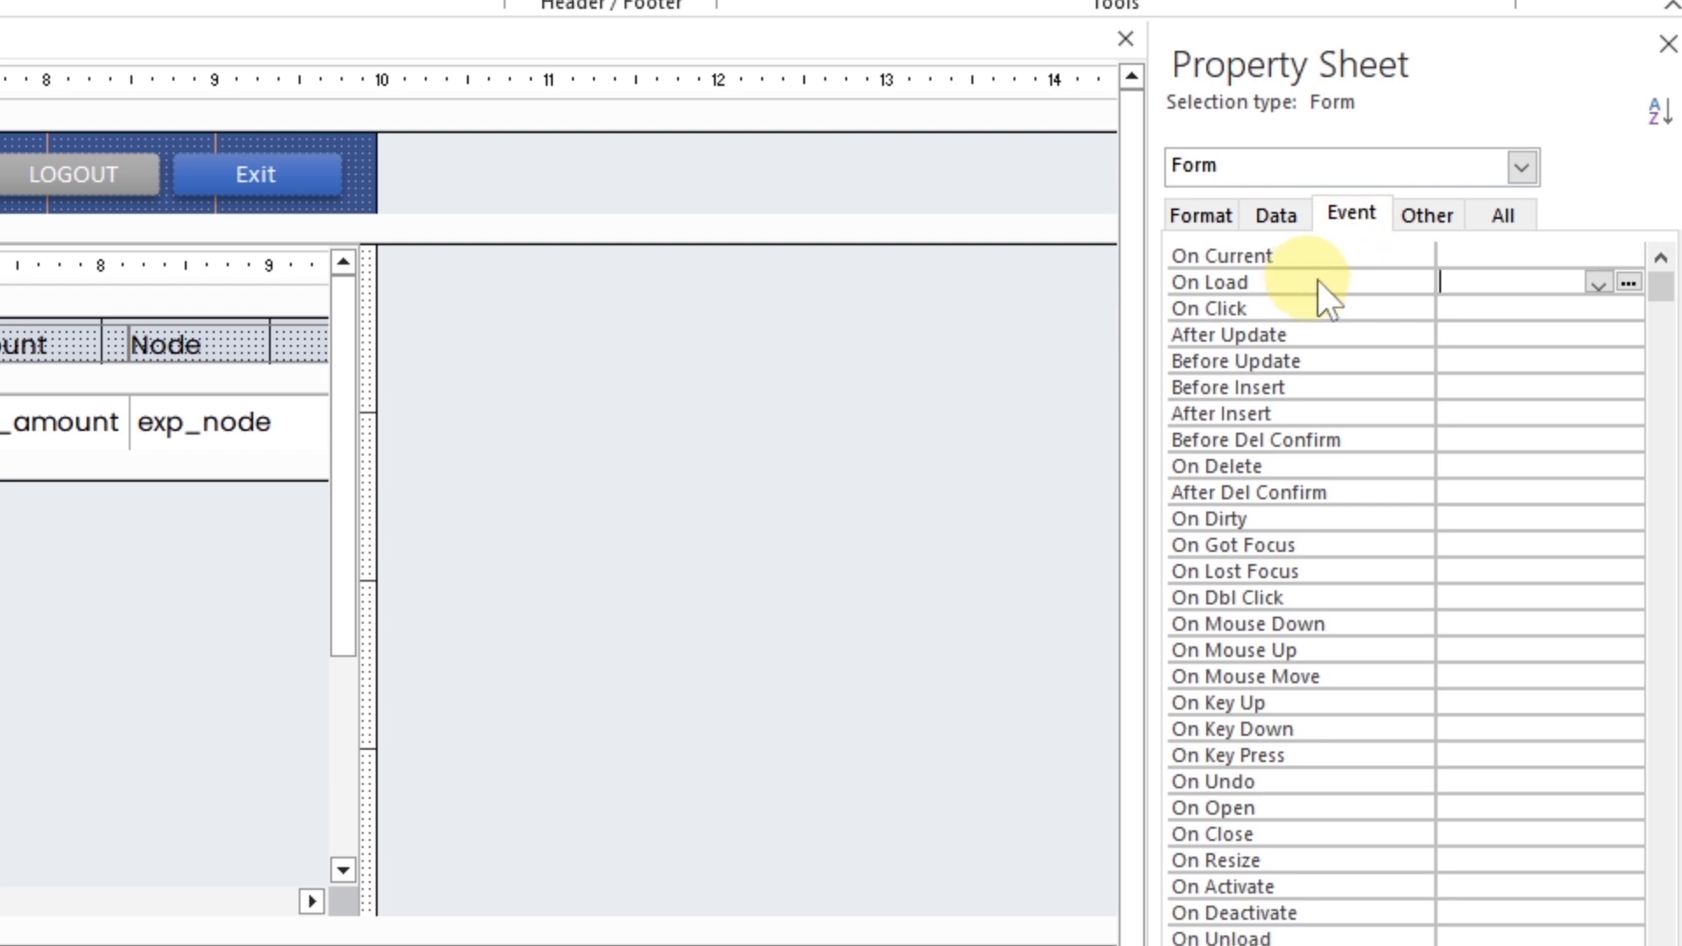
click(1629, 283)
click(566, 328)
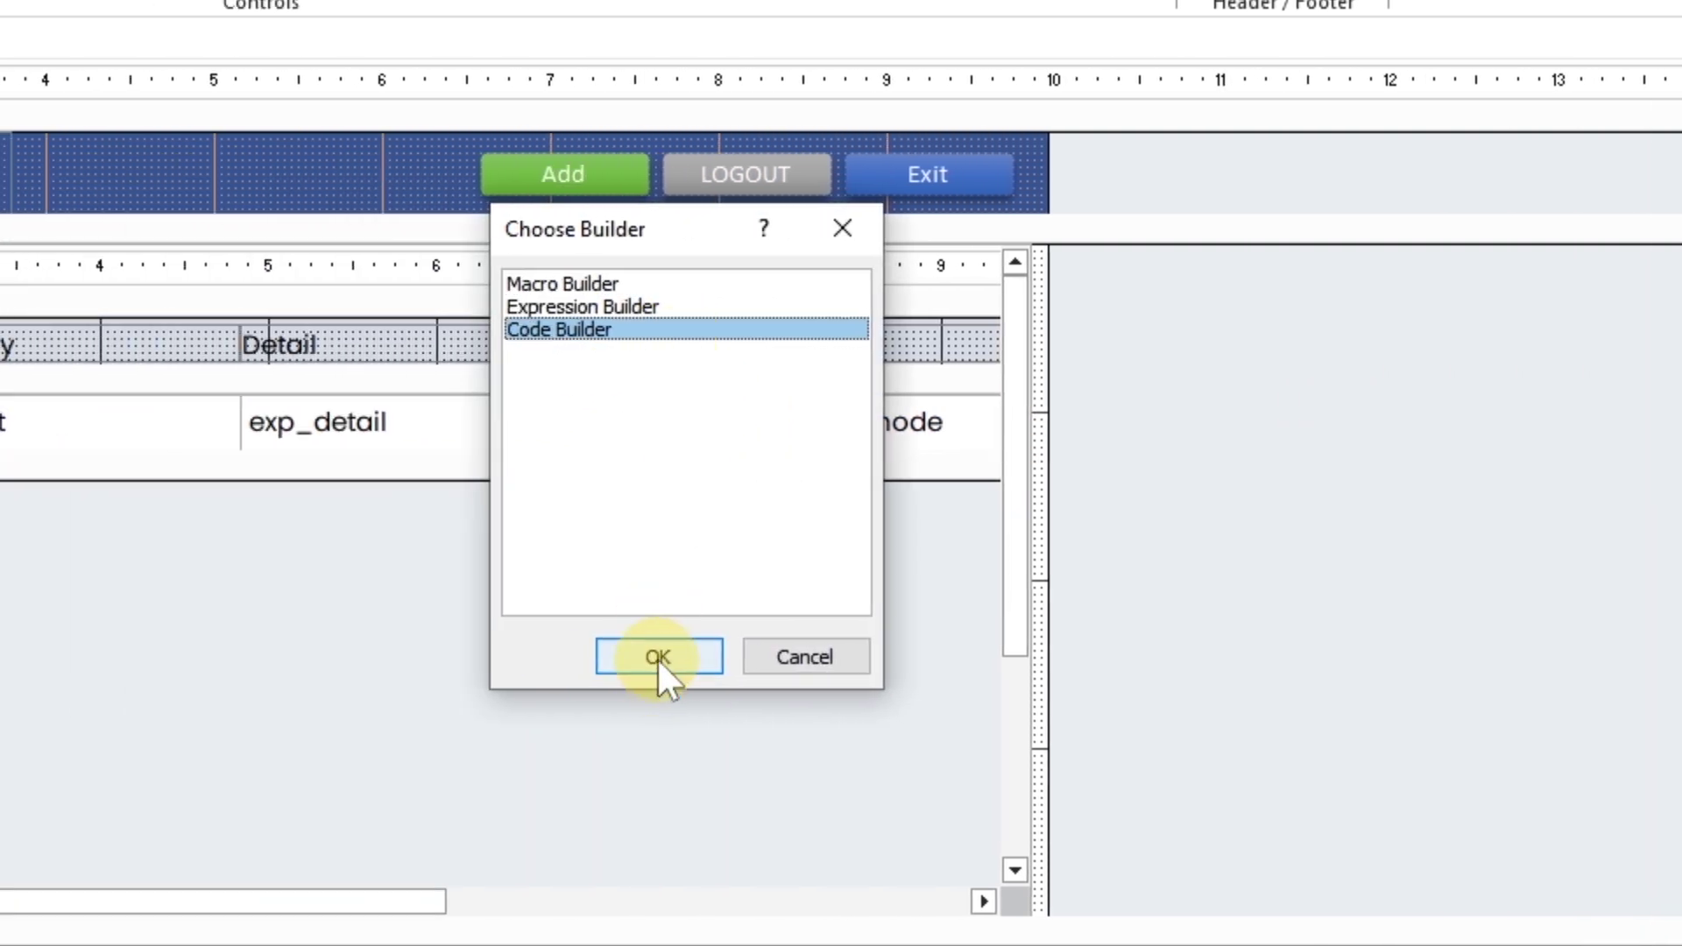
click(659, 659)
text(me.)
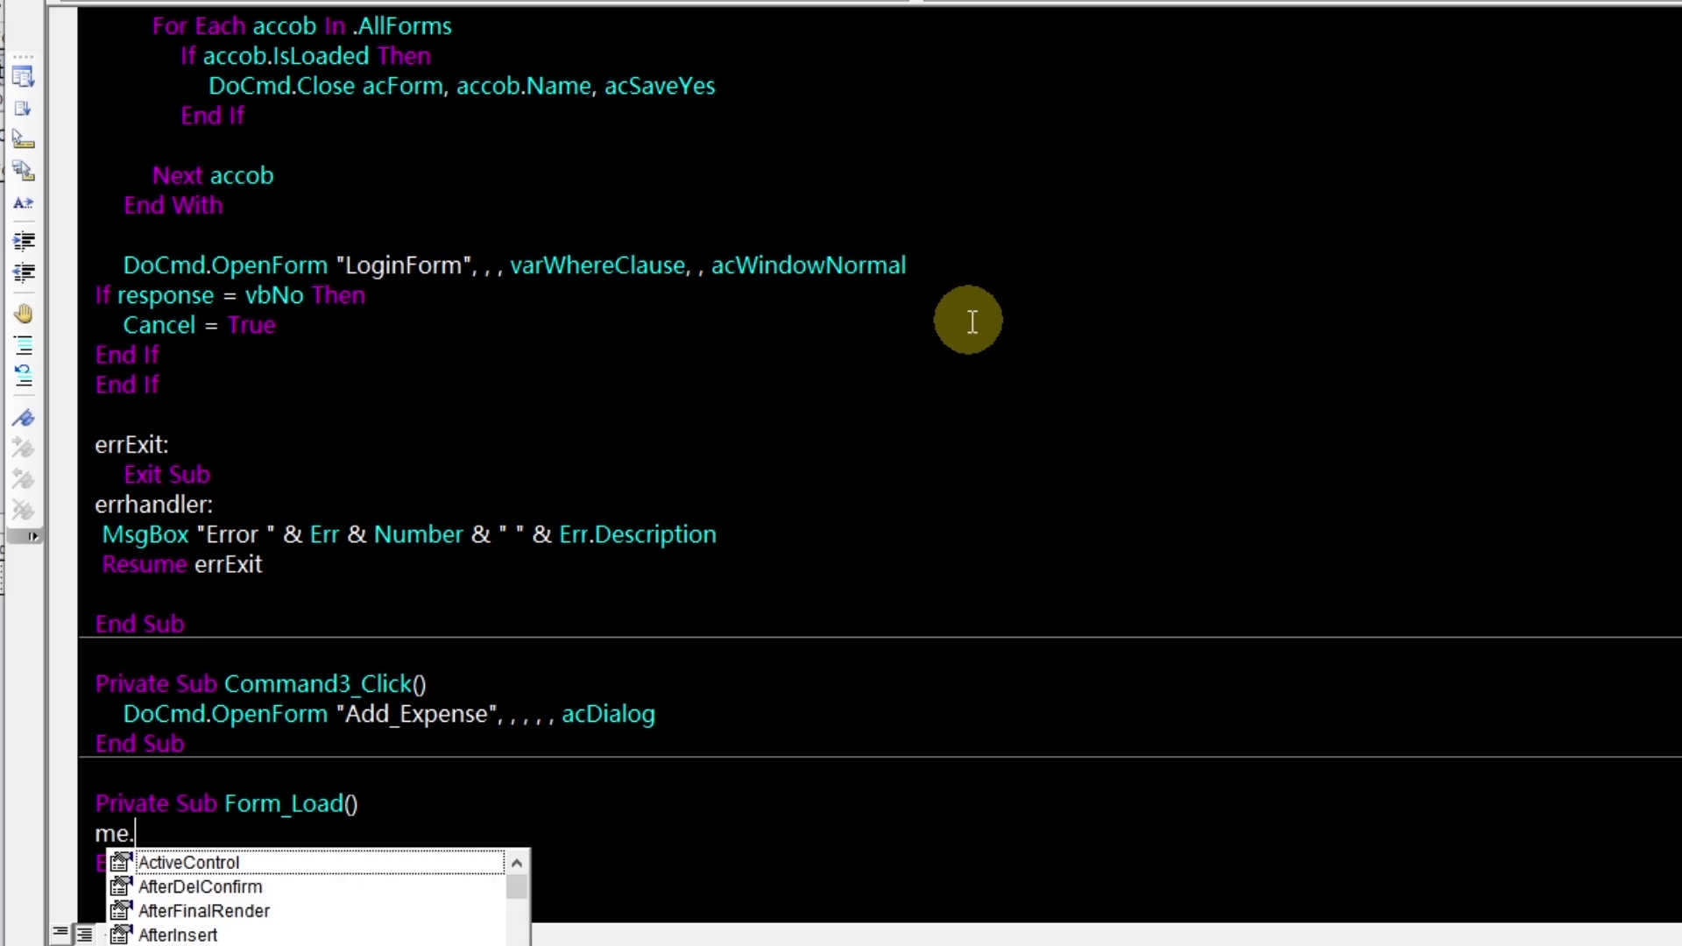
text(keyPreview = true)
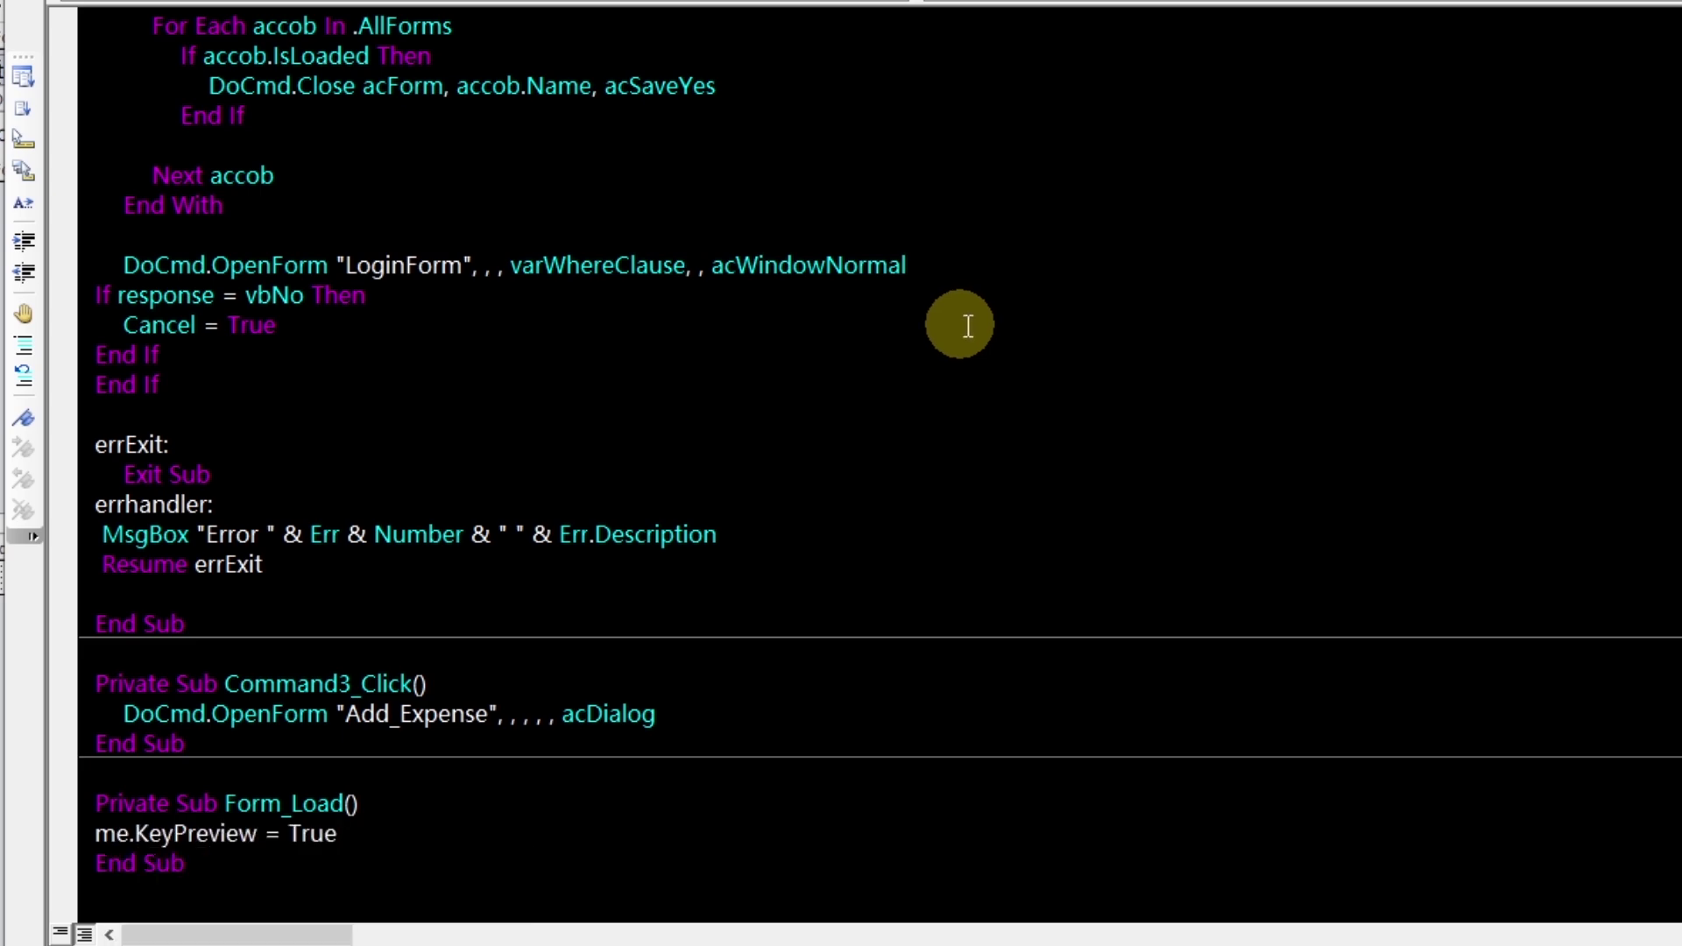
drag(95, 834, 336, 834)
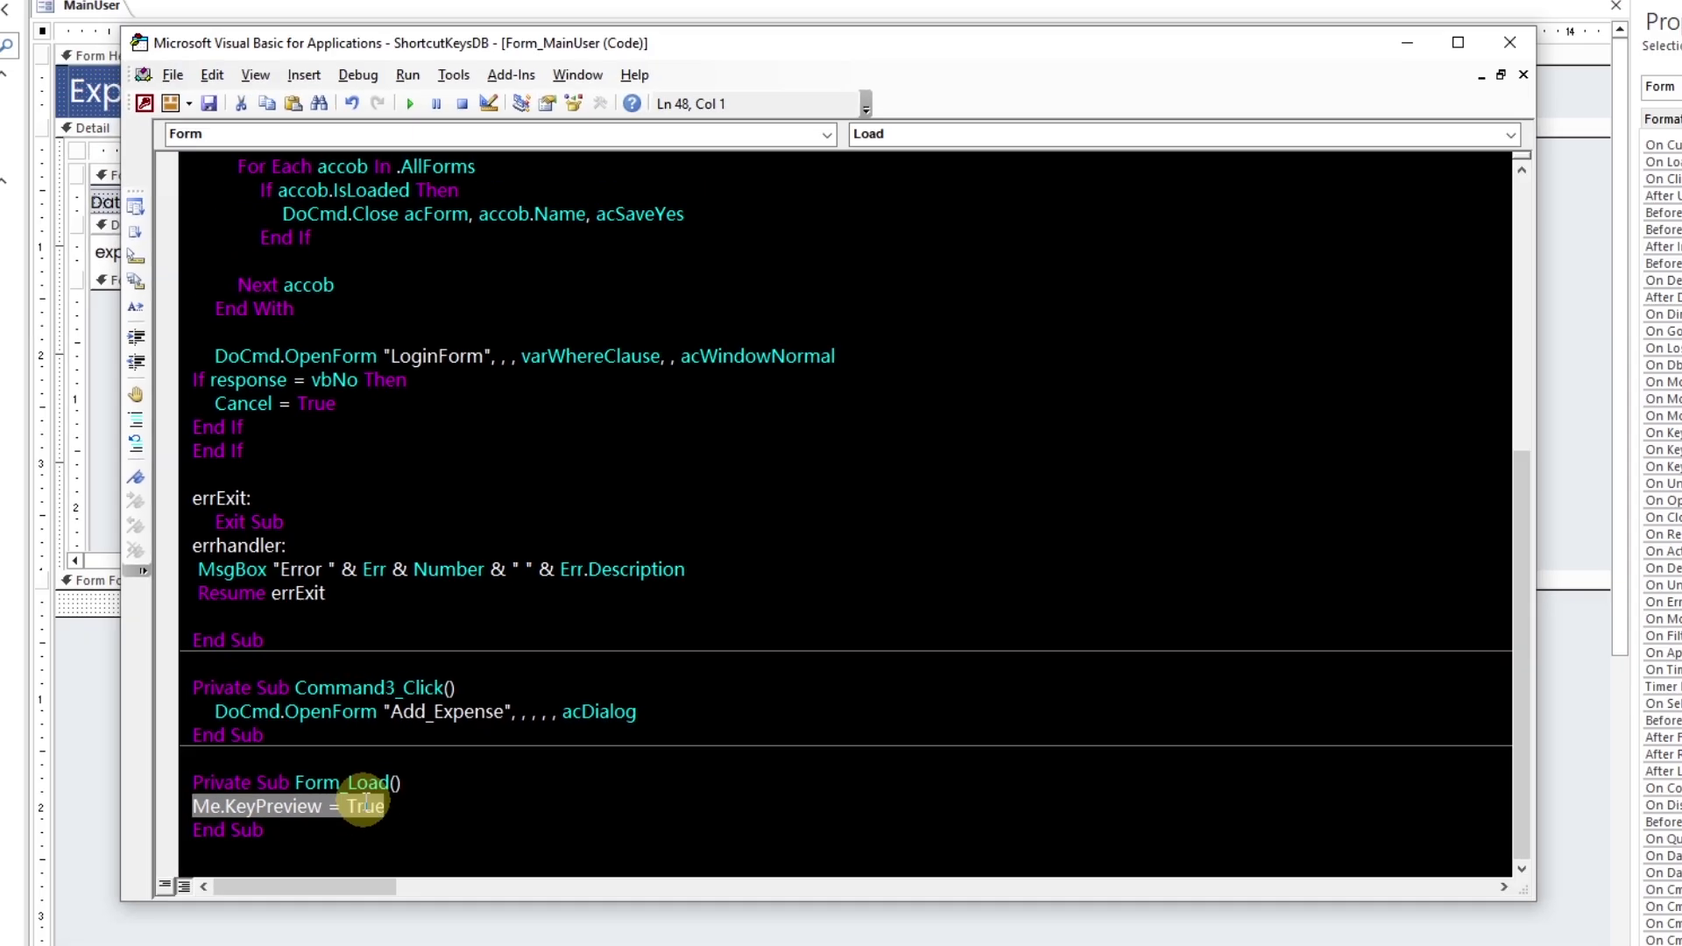
Create a Code Builder On Key Down procedure for the whole MainUser form
key(alt+F11)
click(872, 199)
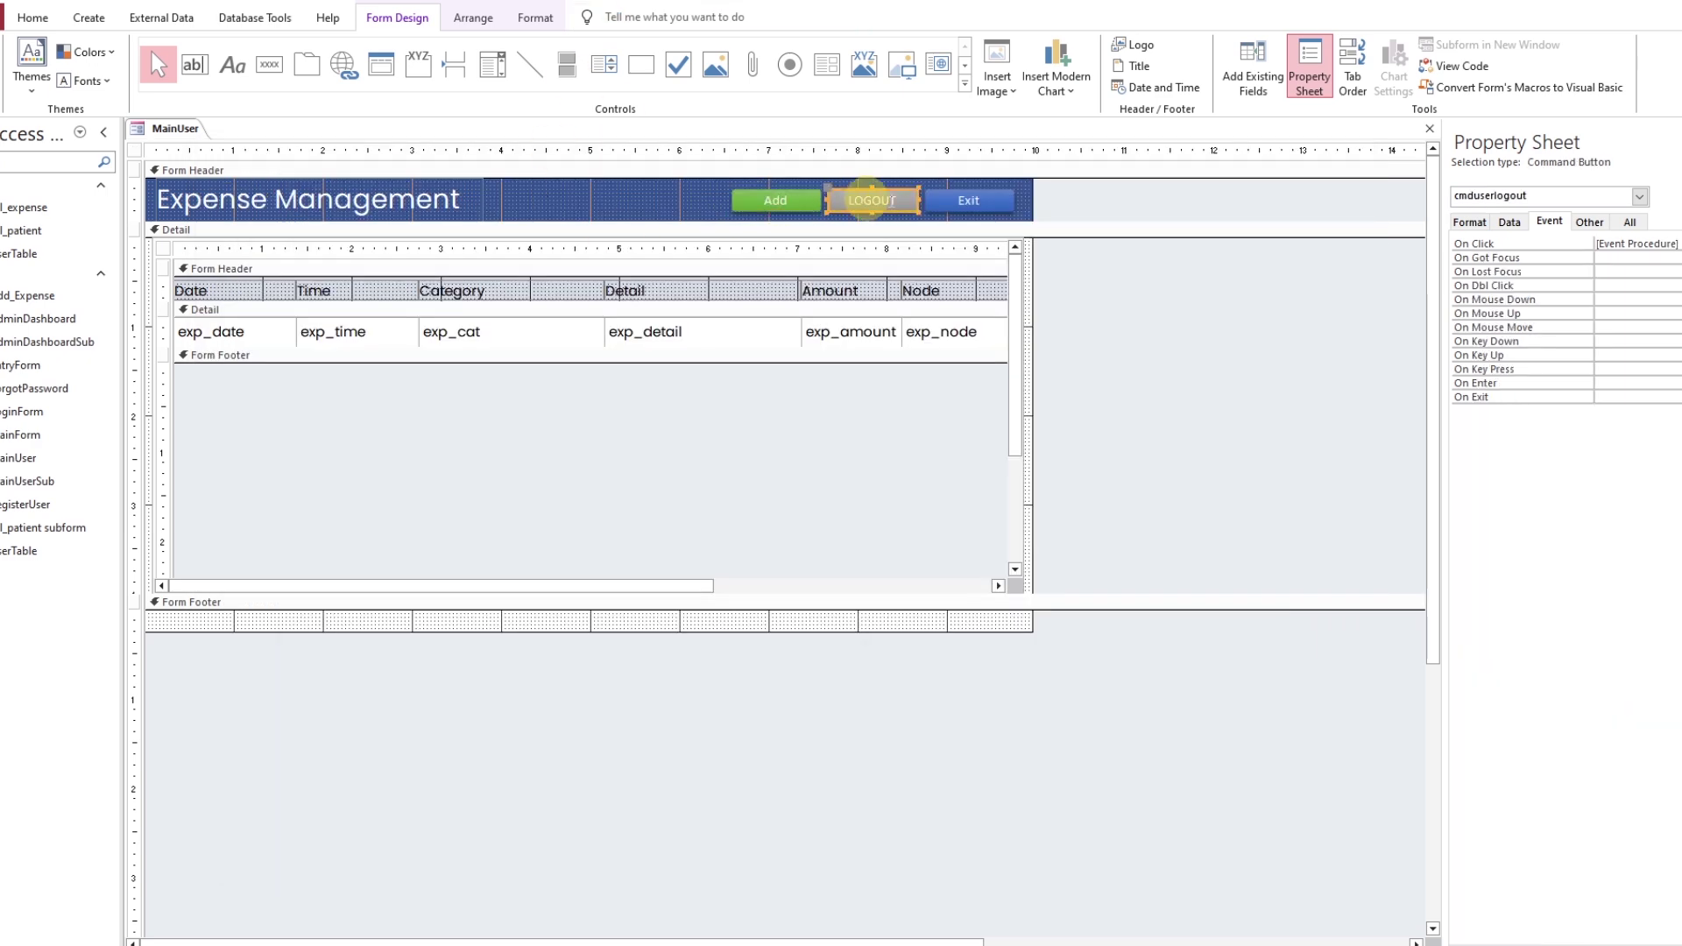
click(600, 206)
click(136, 149)
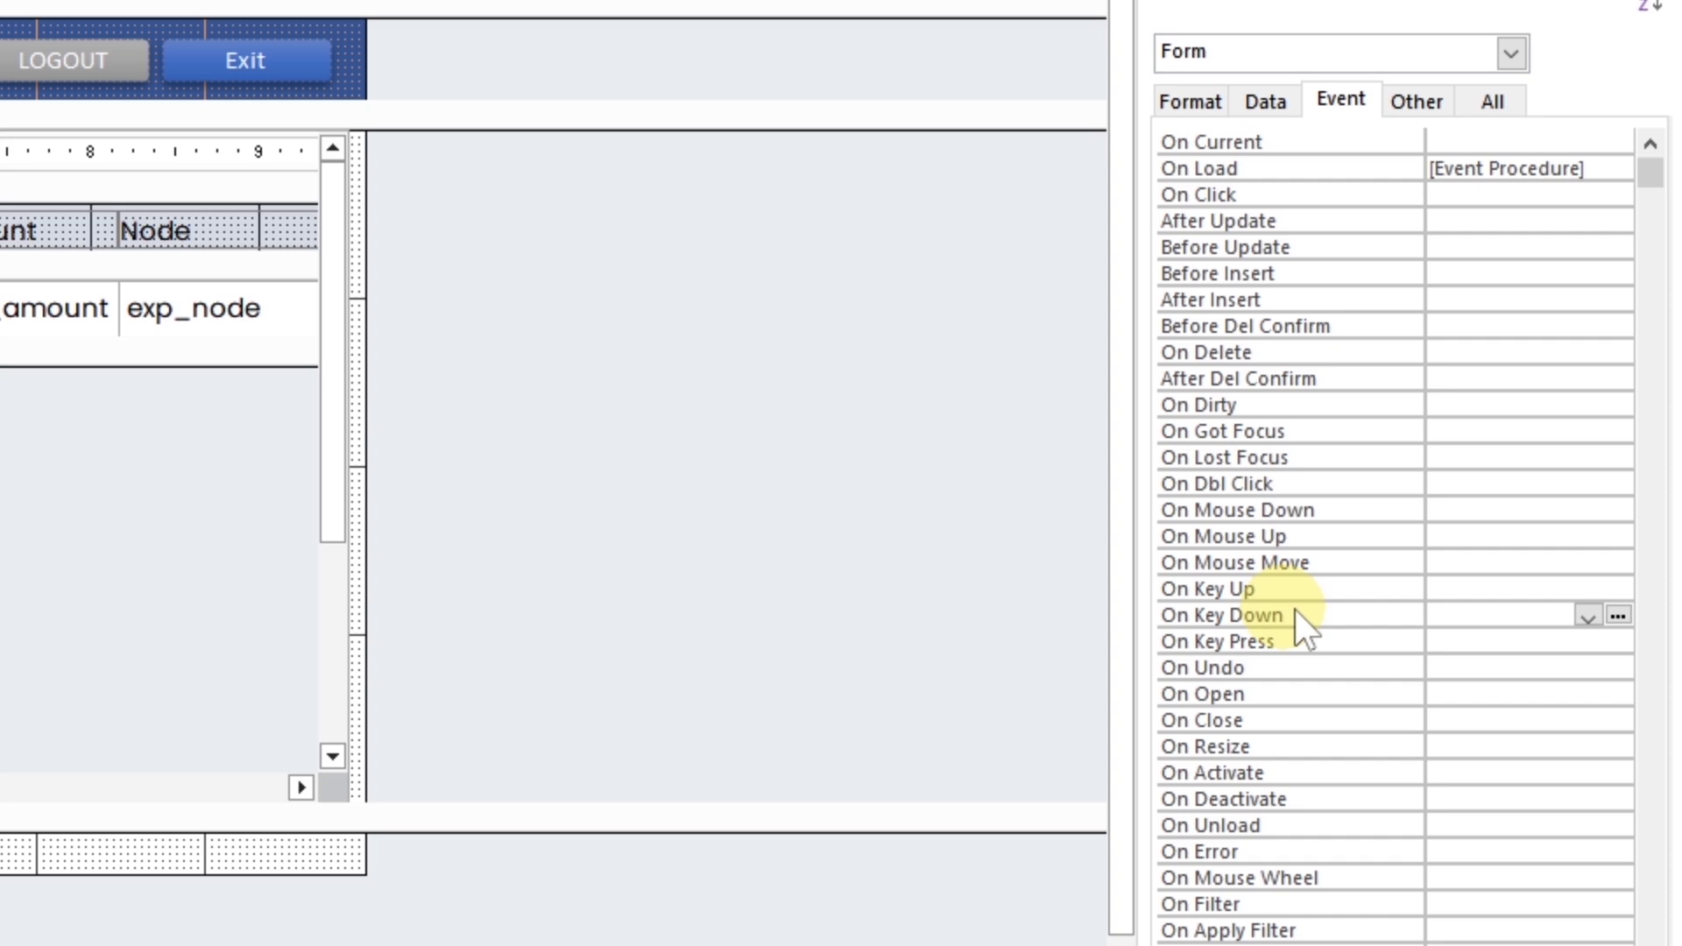
click(1618, 615)
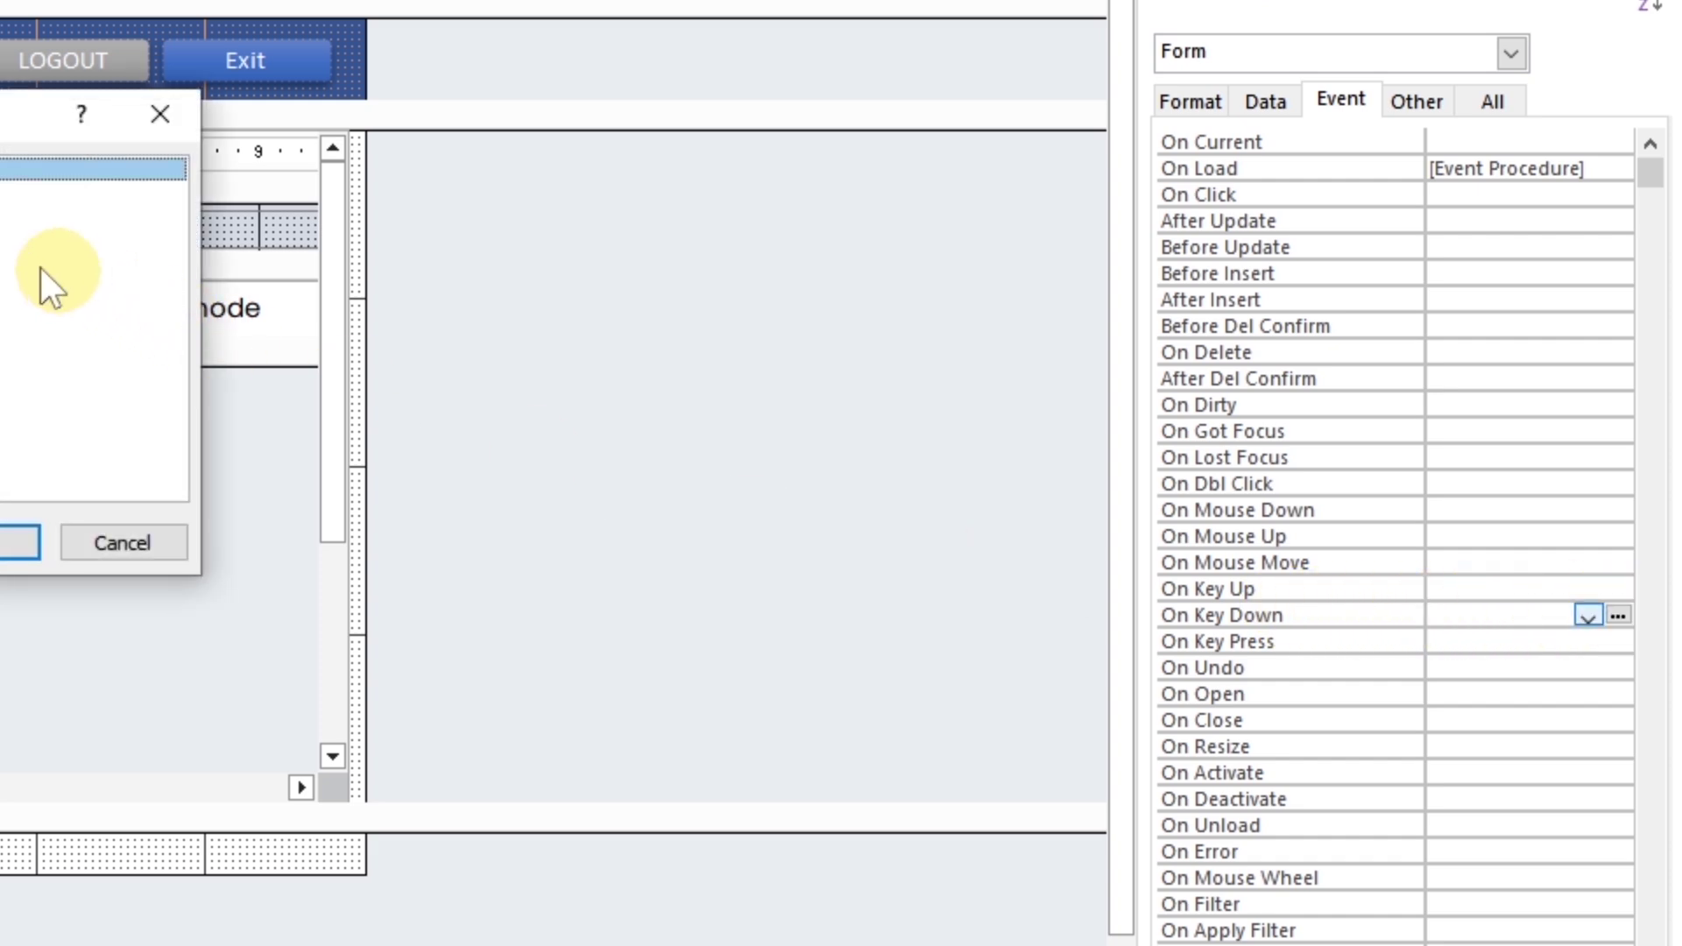
click(657, 219)
click(690, 542)
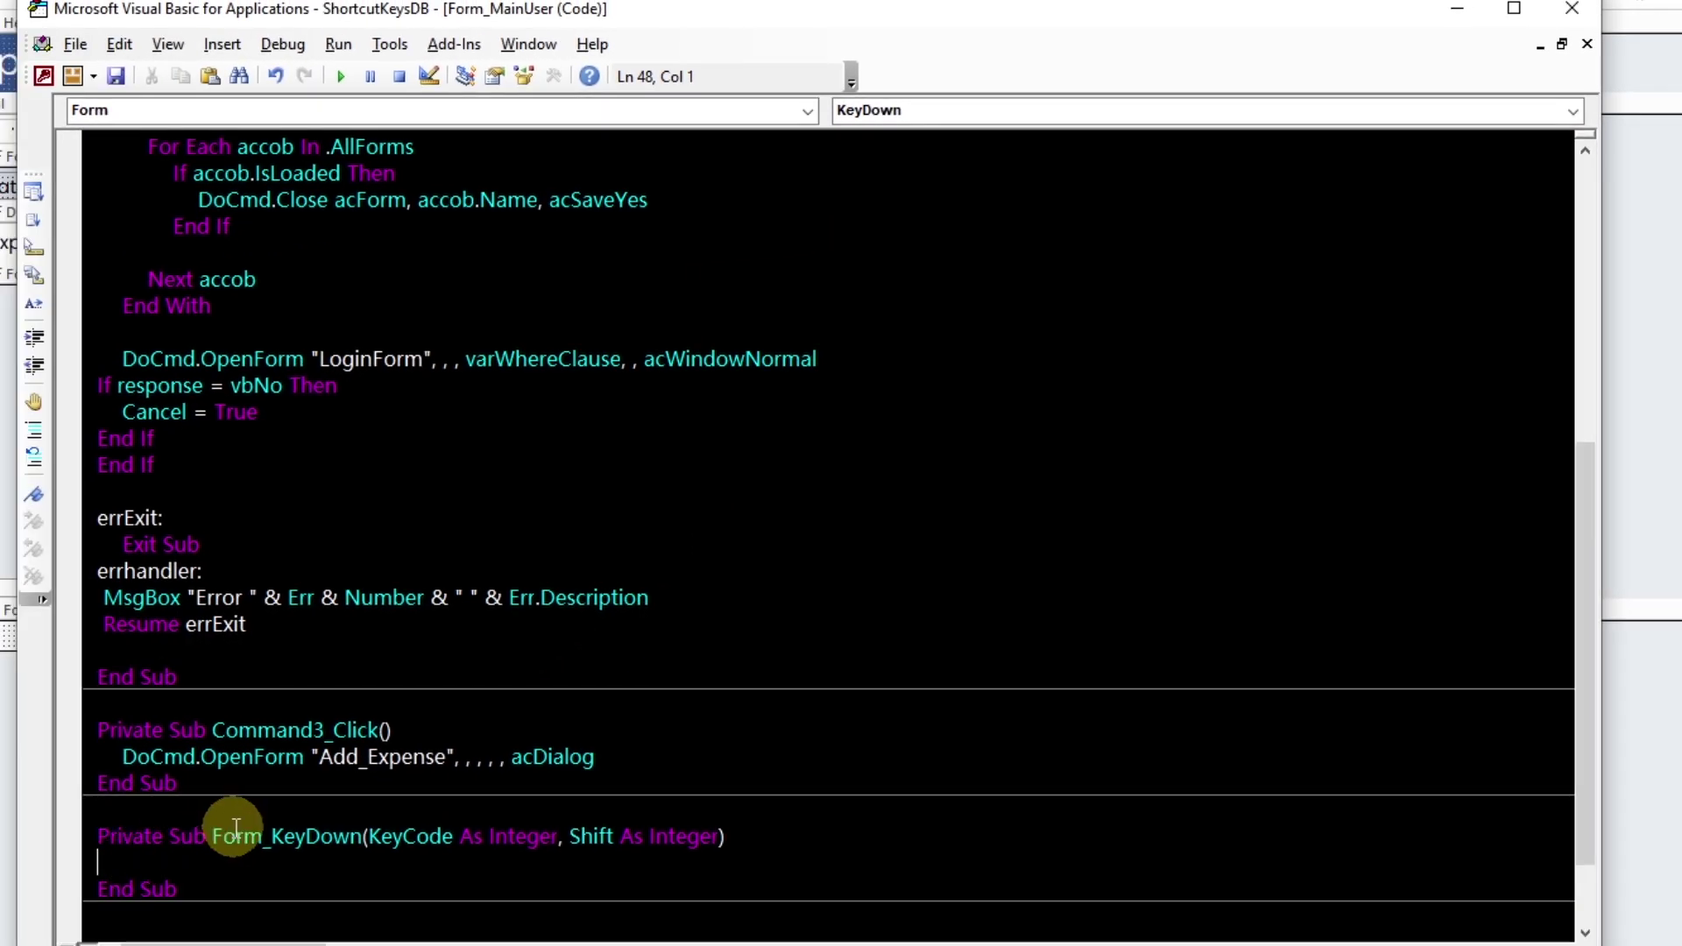
scroll(235, 825, down, 2)
text(select case keyco)
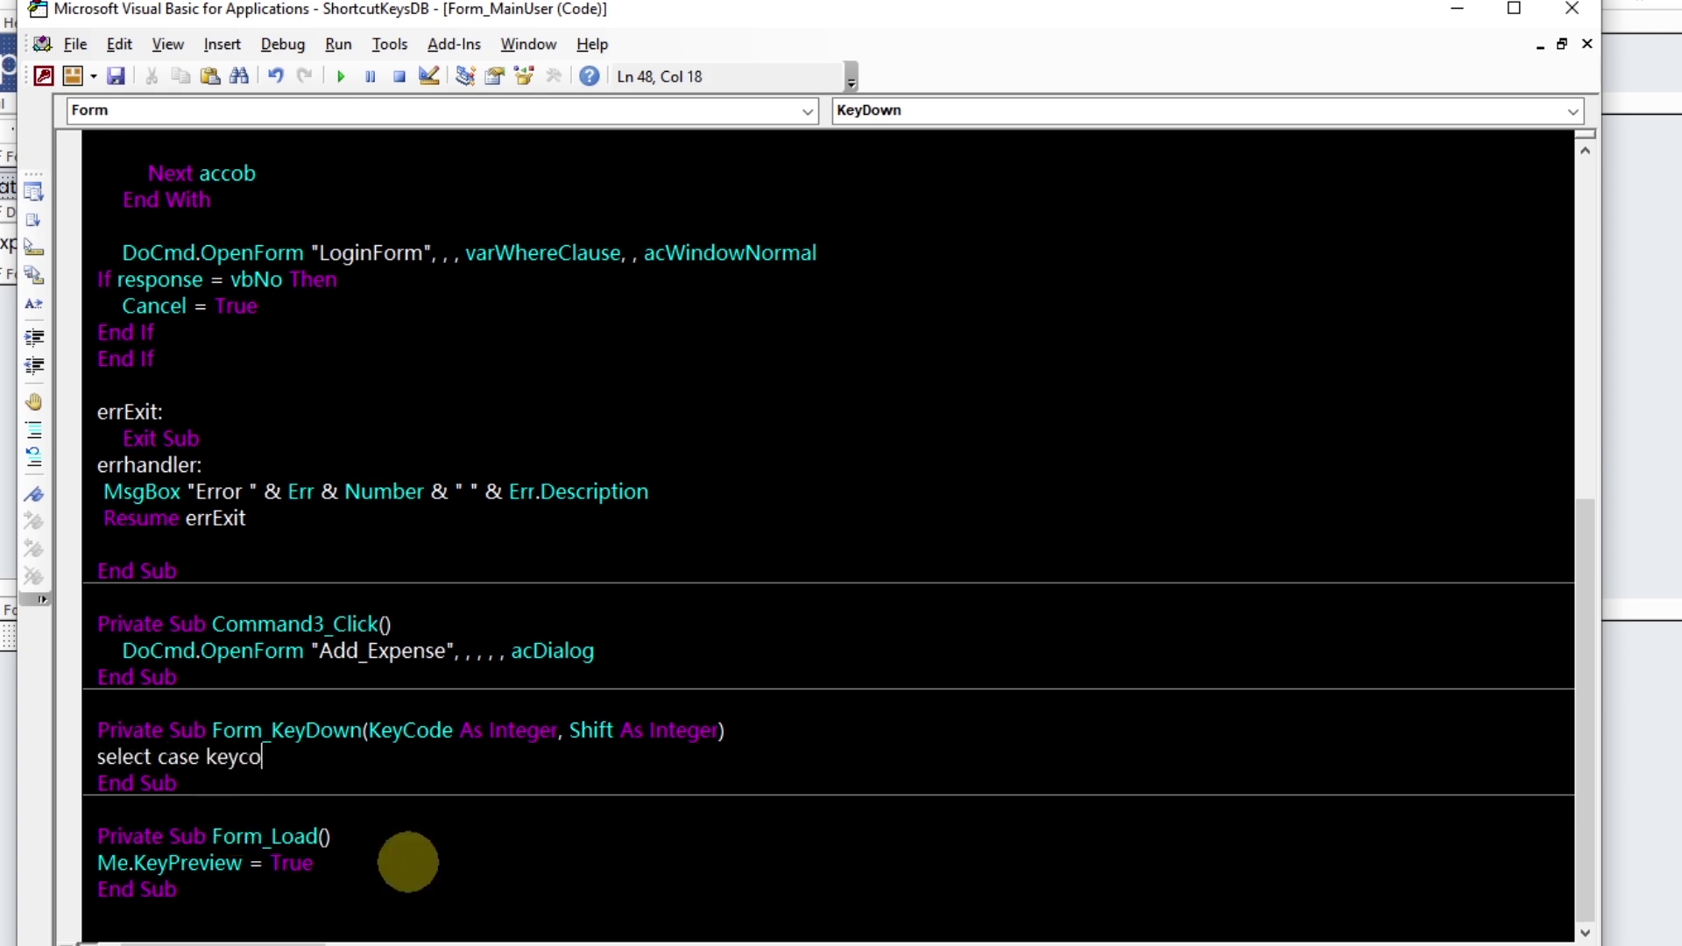
text(de)
Write Select Case KeyCode with an empty Case vbKeyF2 in Form_KeyDown
key(Return)
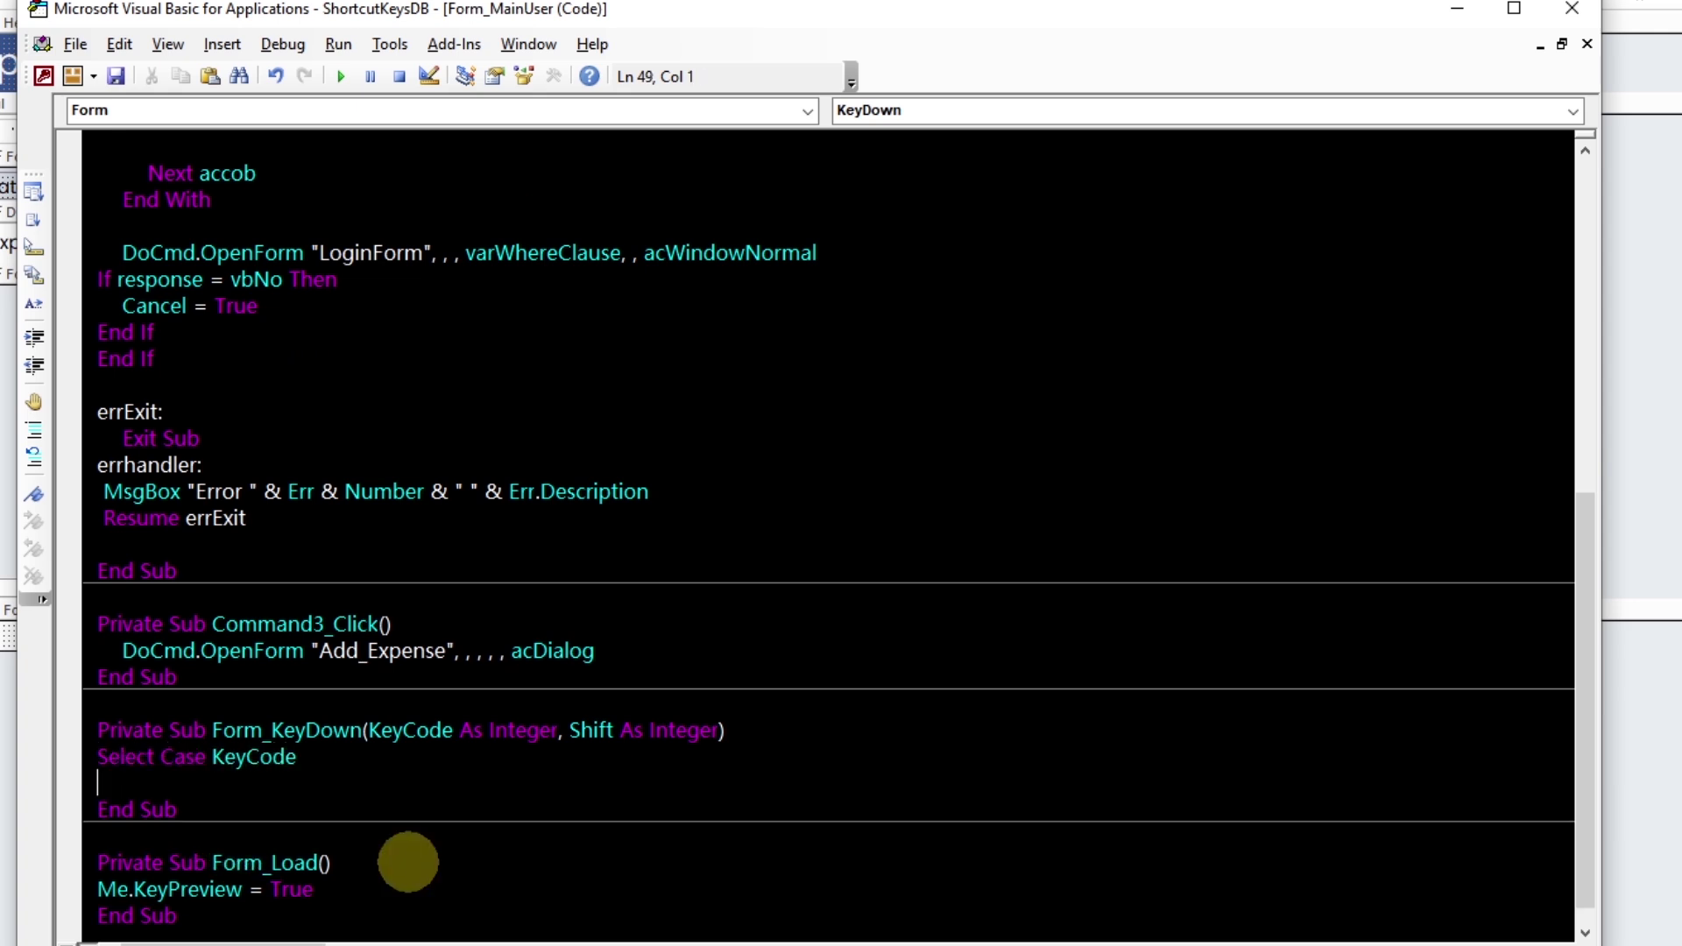
key(Return)
text(eyF)
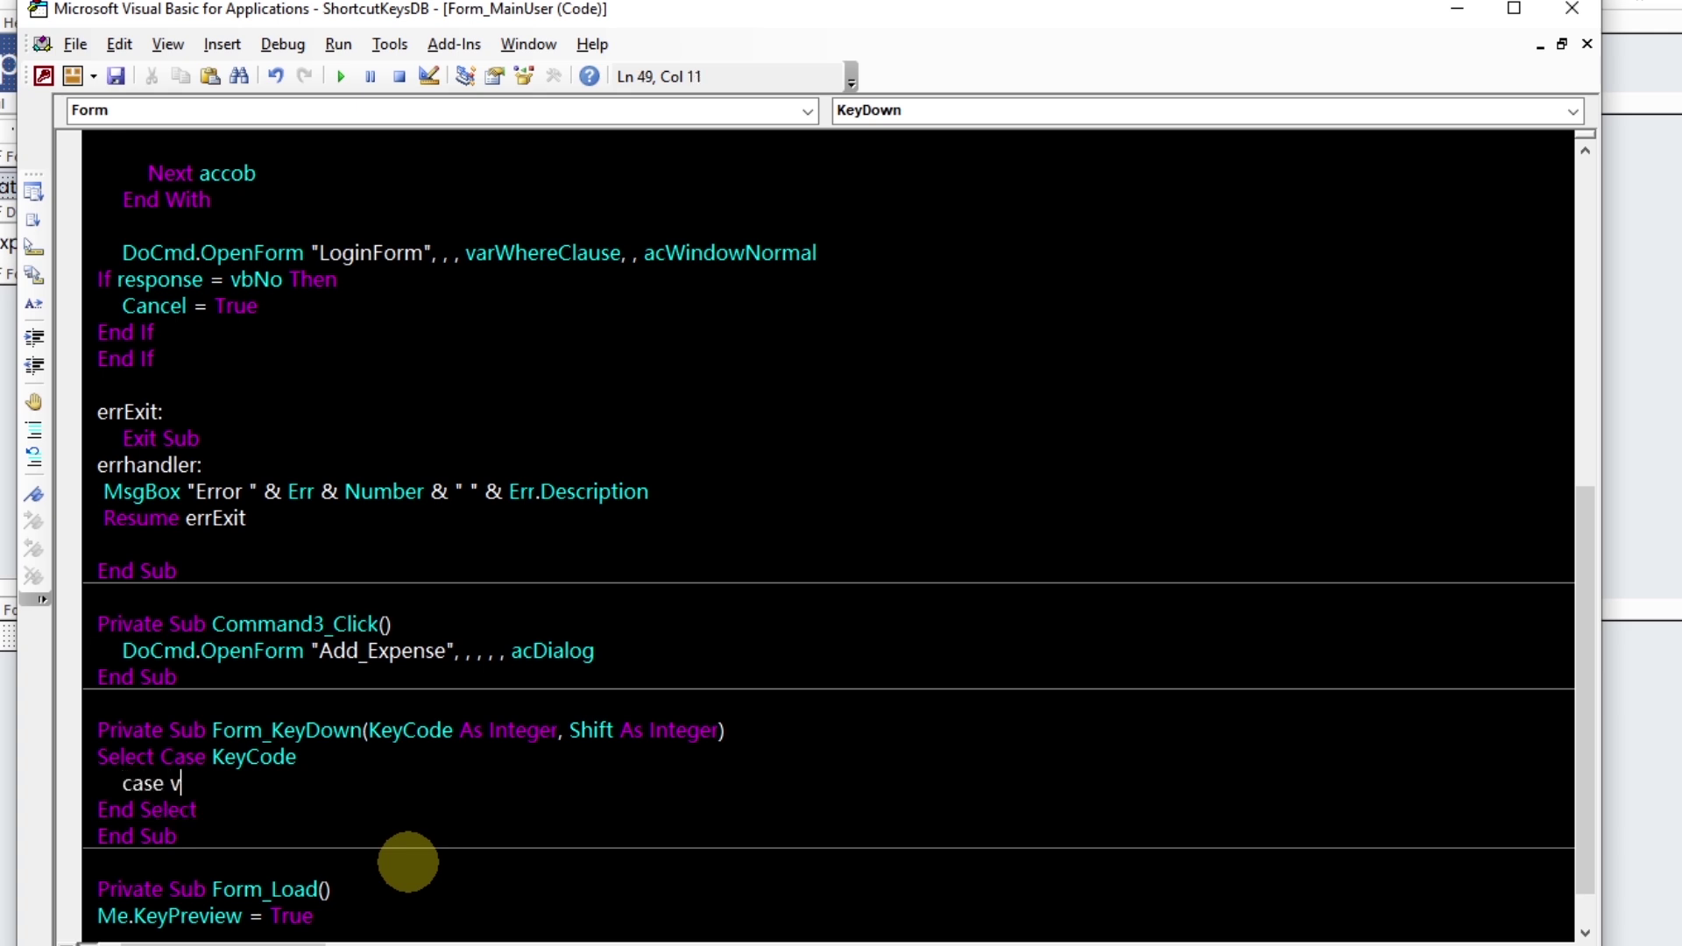
text(2)
key(Return)
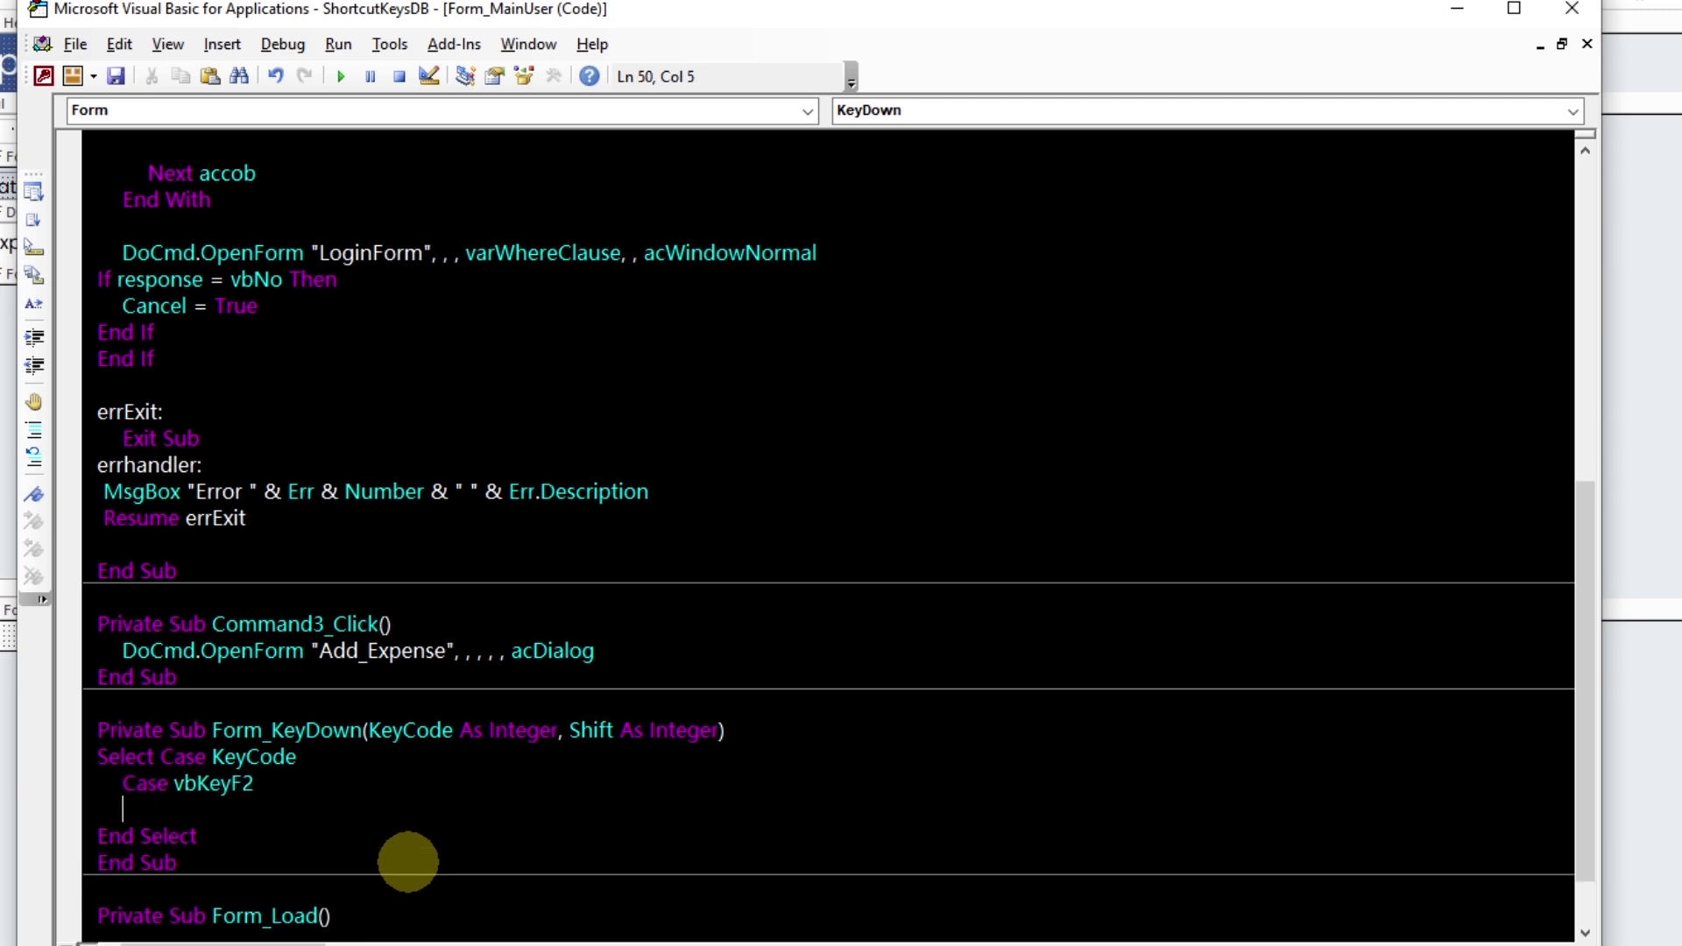
scroll(289, 849, down, 1)
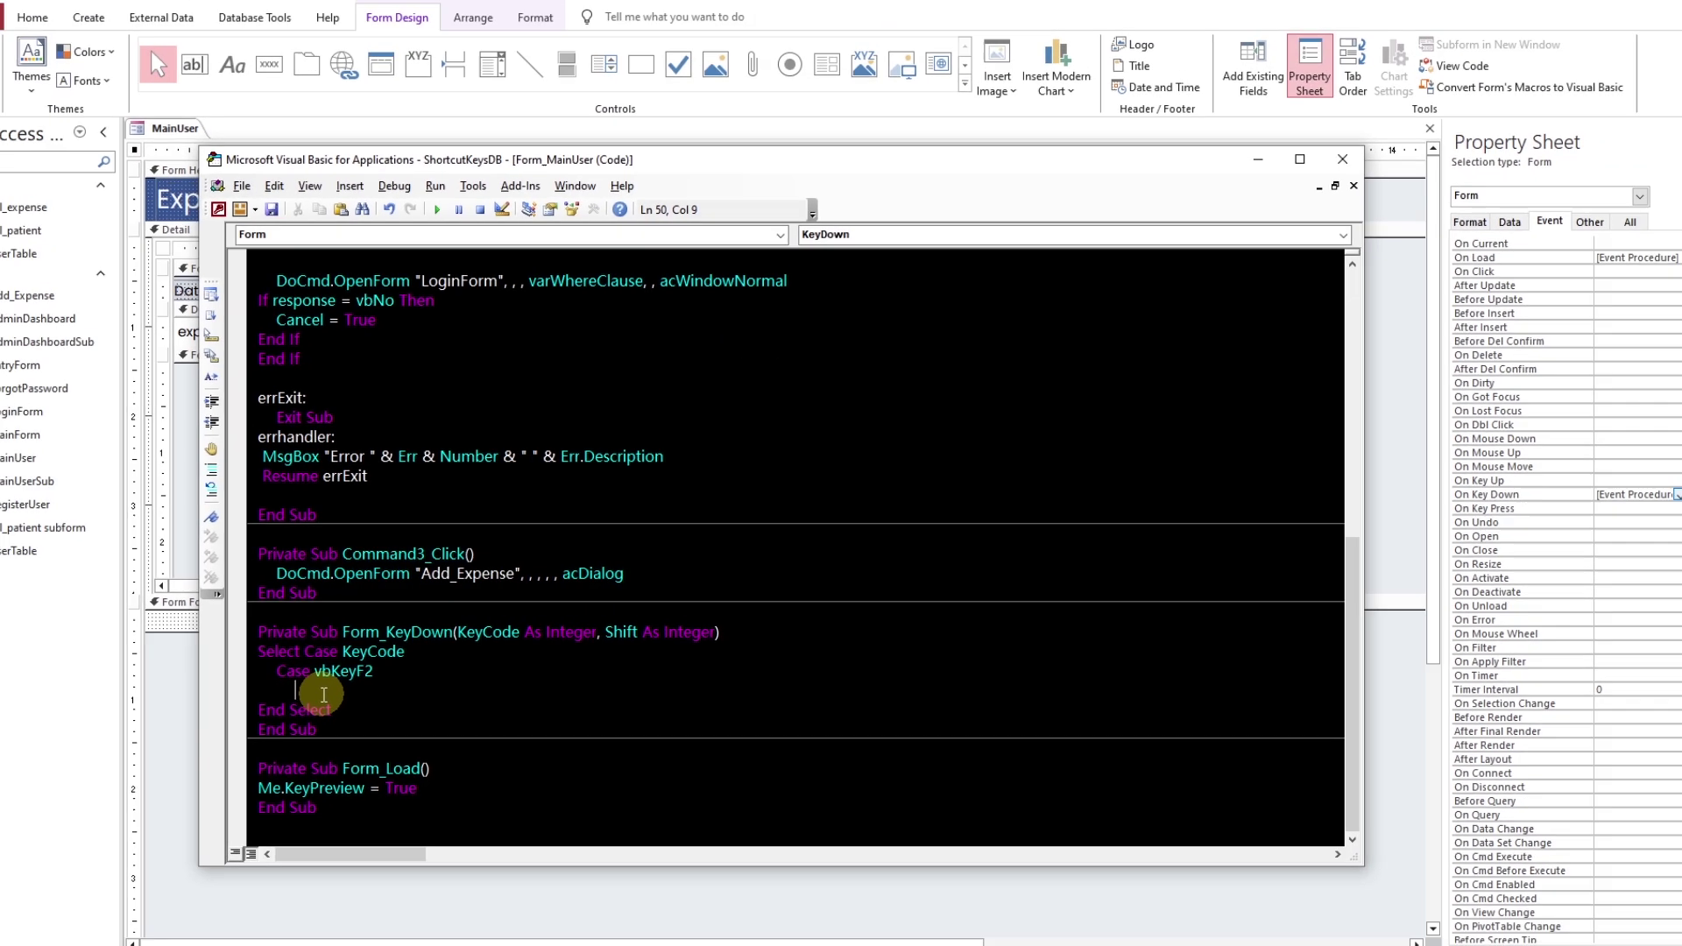
Copy the Add button's DoCmd.OpenForm Add_Expense line into the vbKeyF2 case
click(592, 11)
click(737, 200)
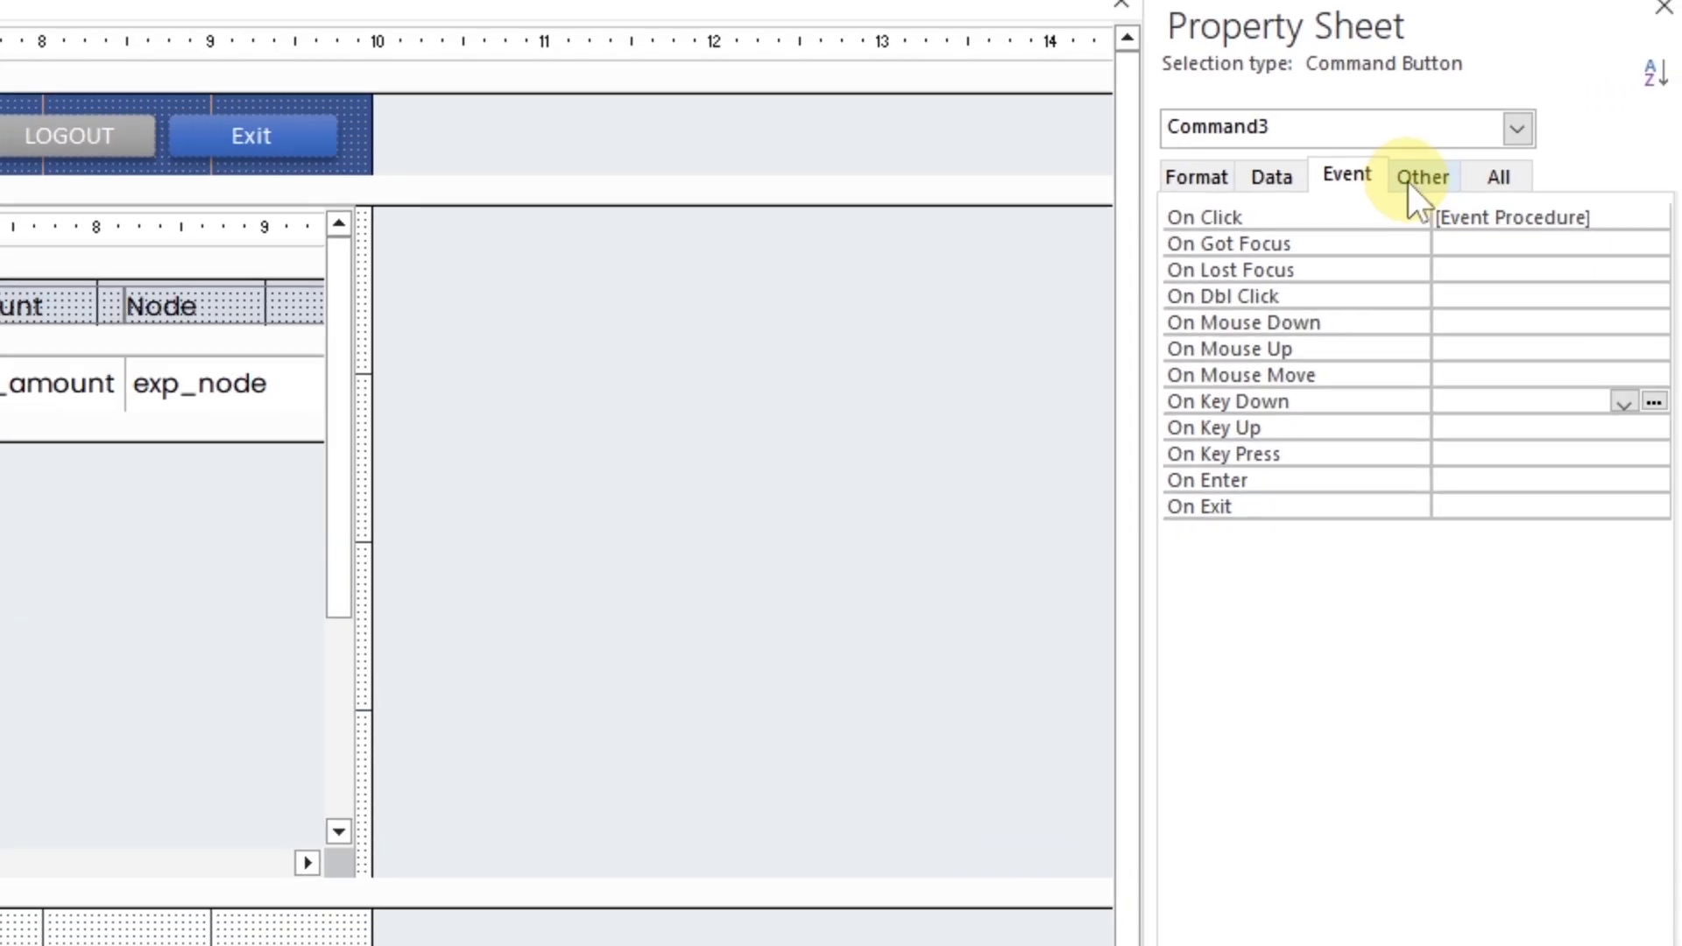
click(1494, 217)
click(1653, 219)
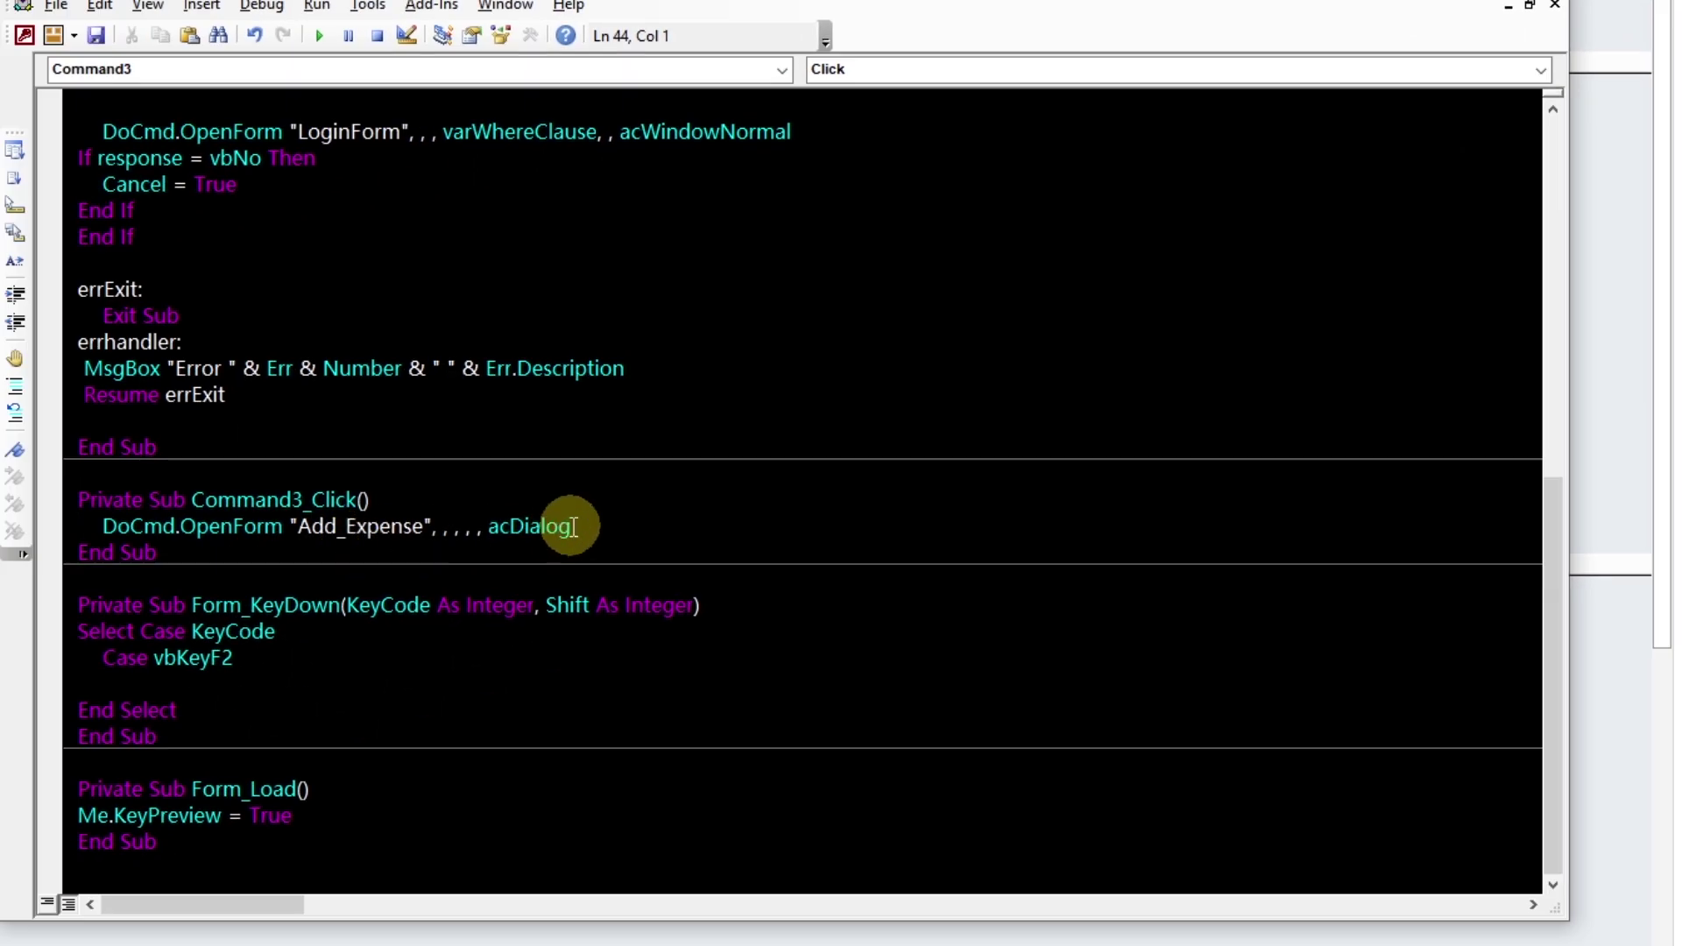
drag(574, 526, 57, 523)
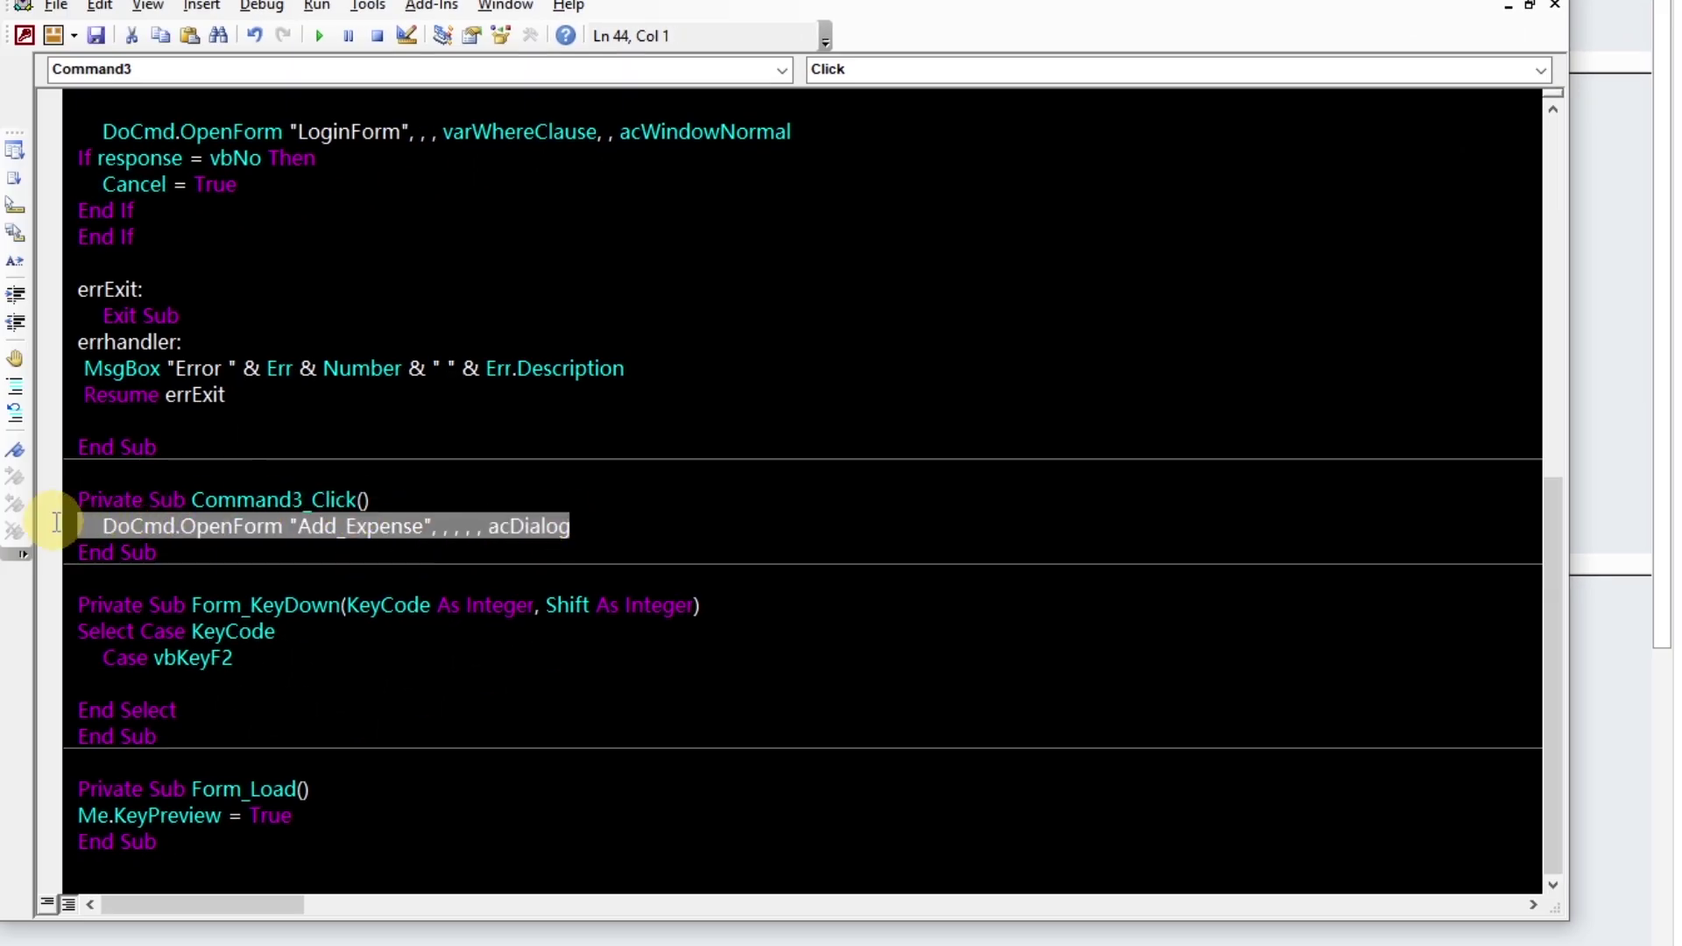
click(196, 678)
text(DoCmd.OpenForm "Add_Expense", , , , , acDialog)
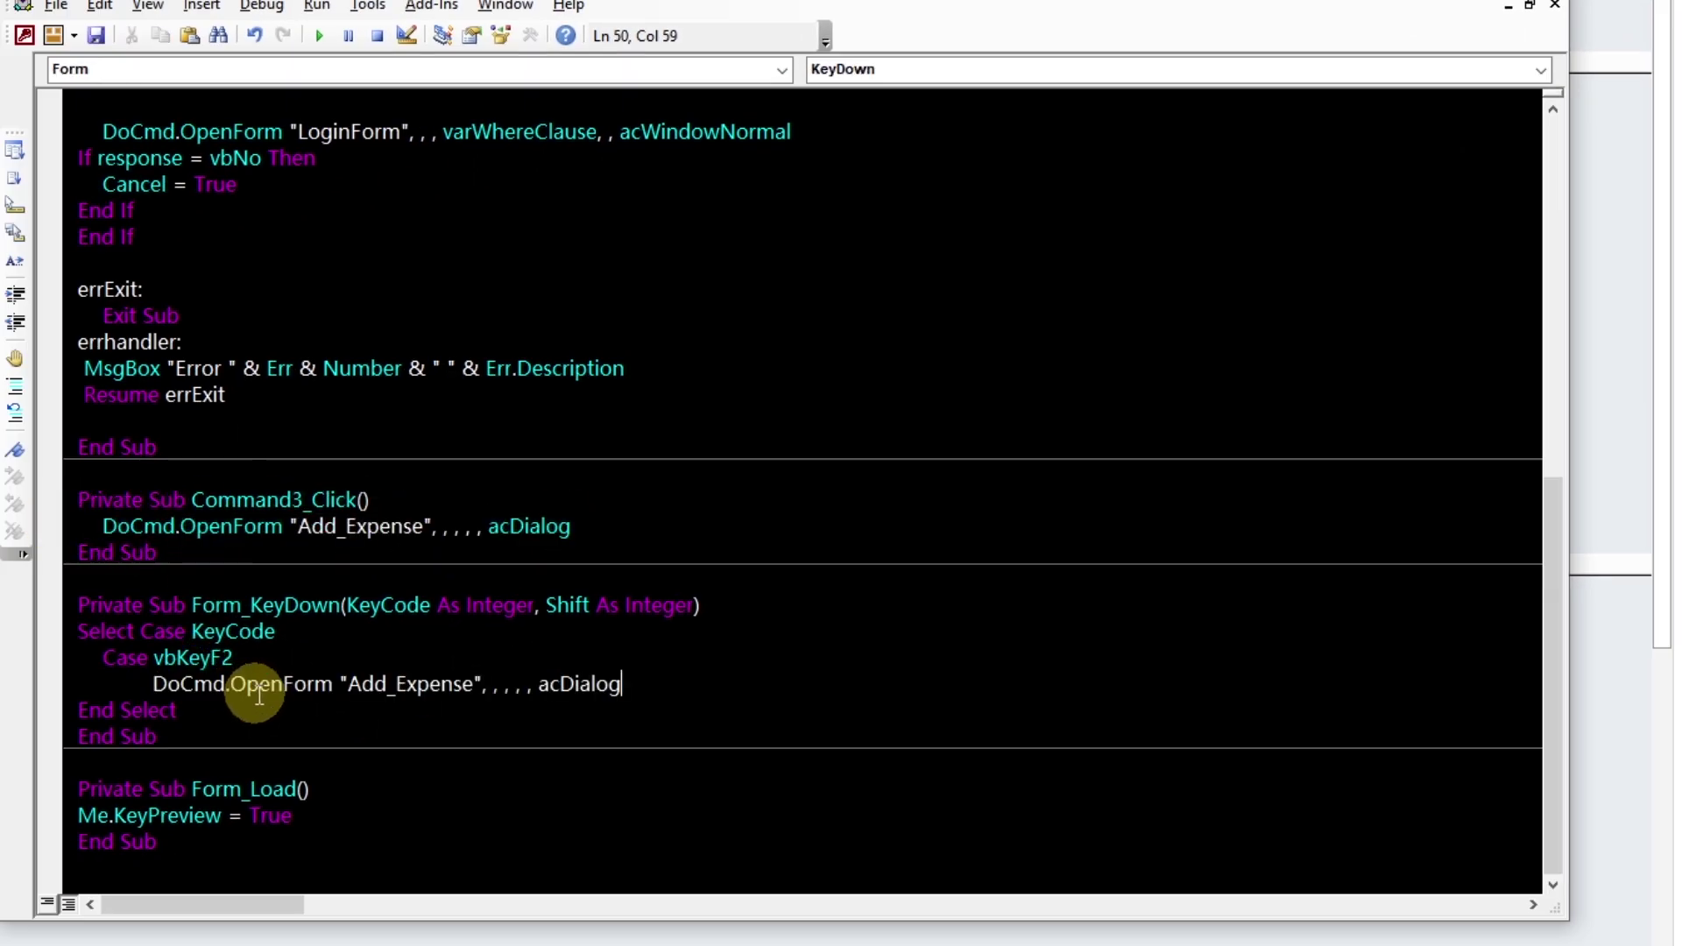
Add KeyCode = 0 under the F2 case, save the module, and run MainUser
key(Return)
text(keycode = 0)
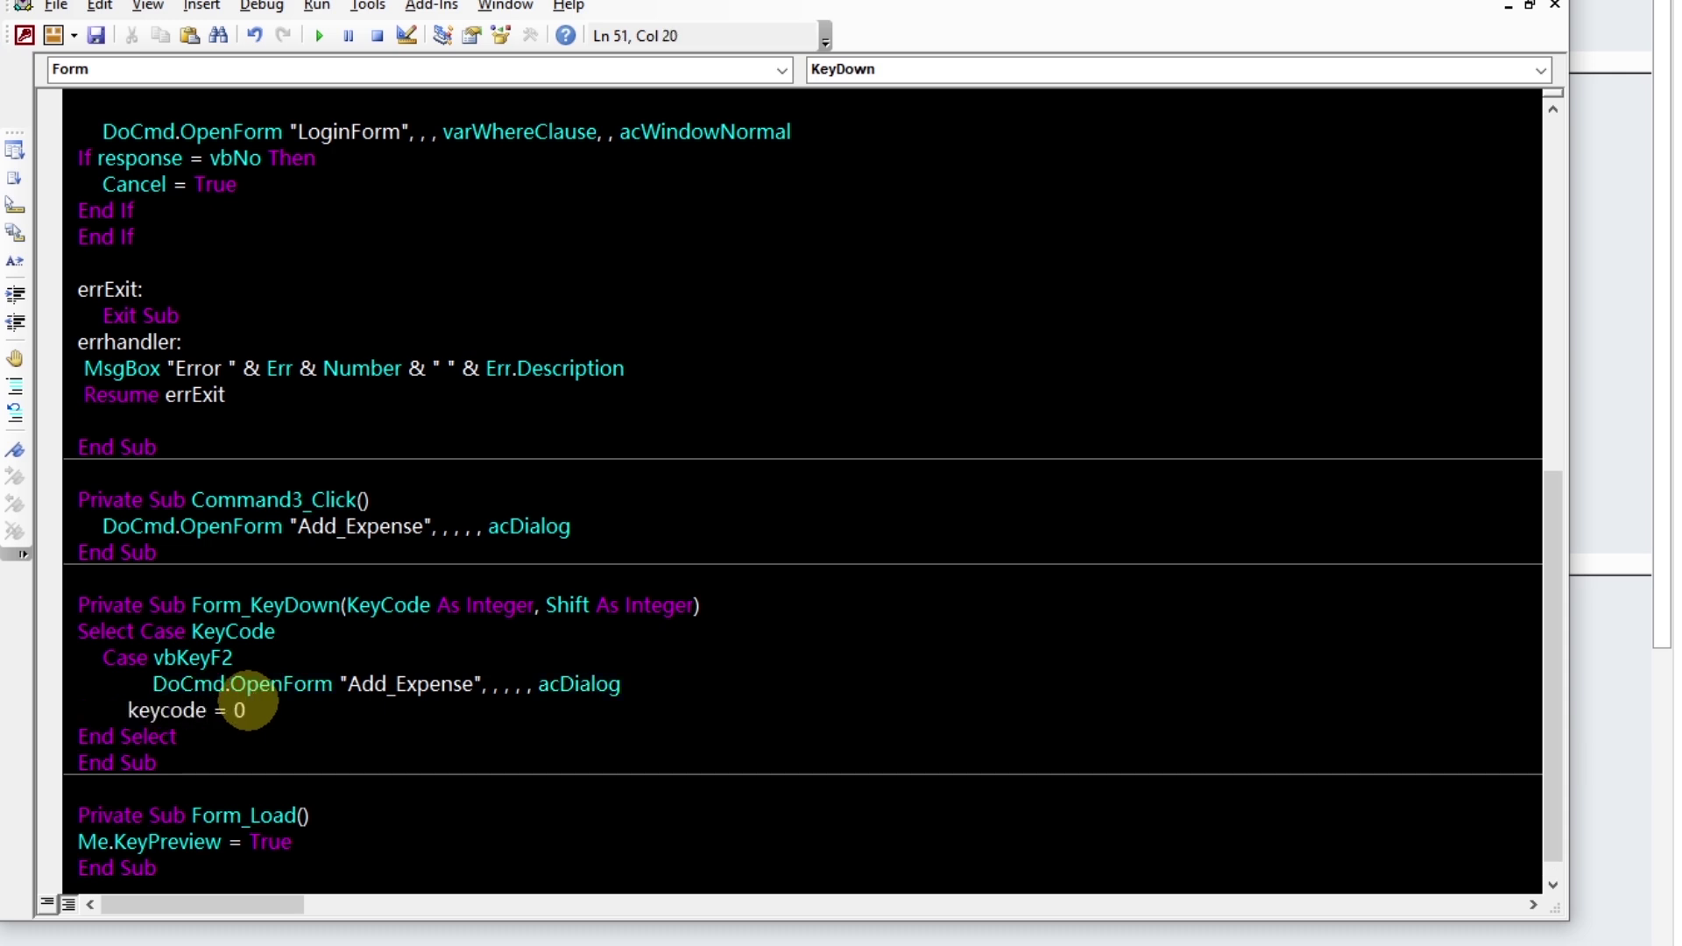
key(Return)
drag(634, 684, 14, 657)
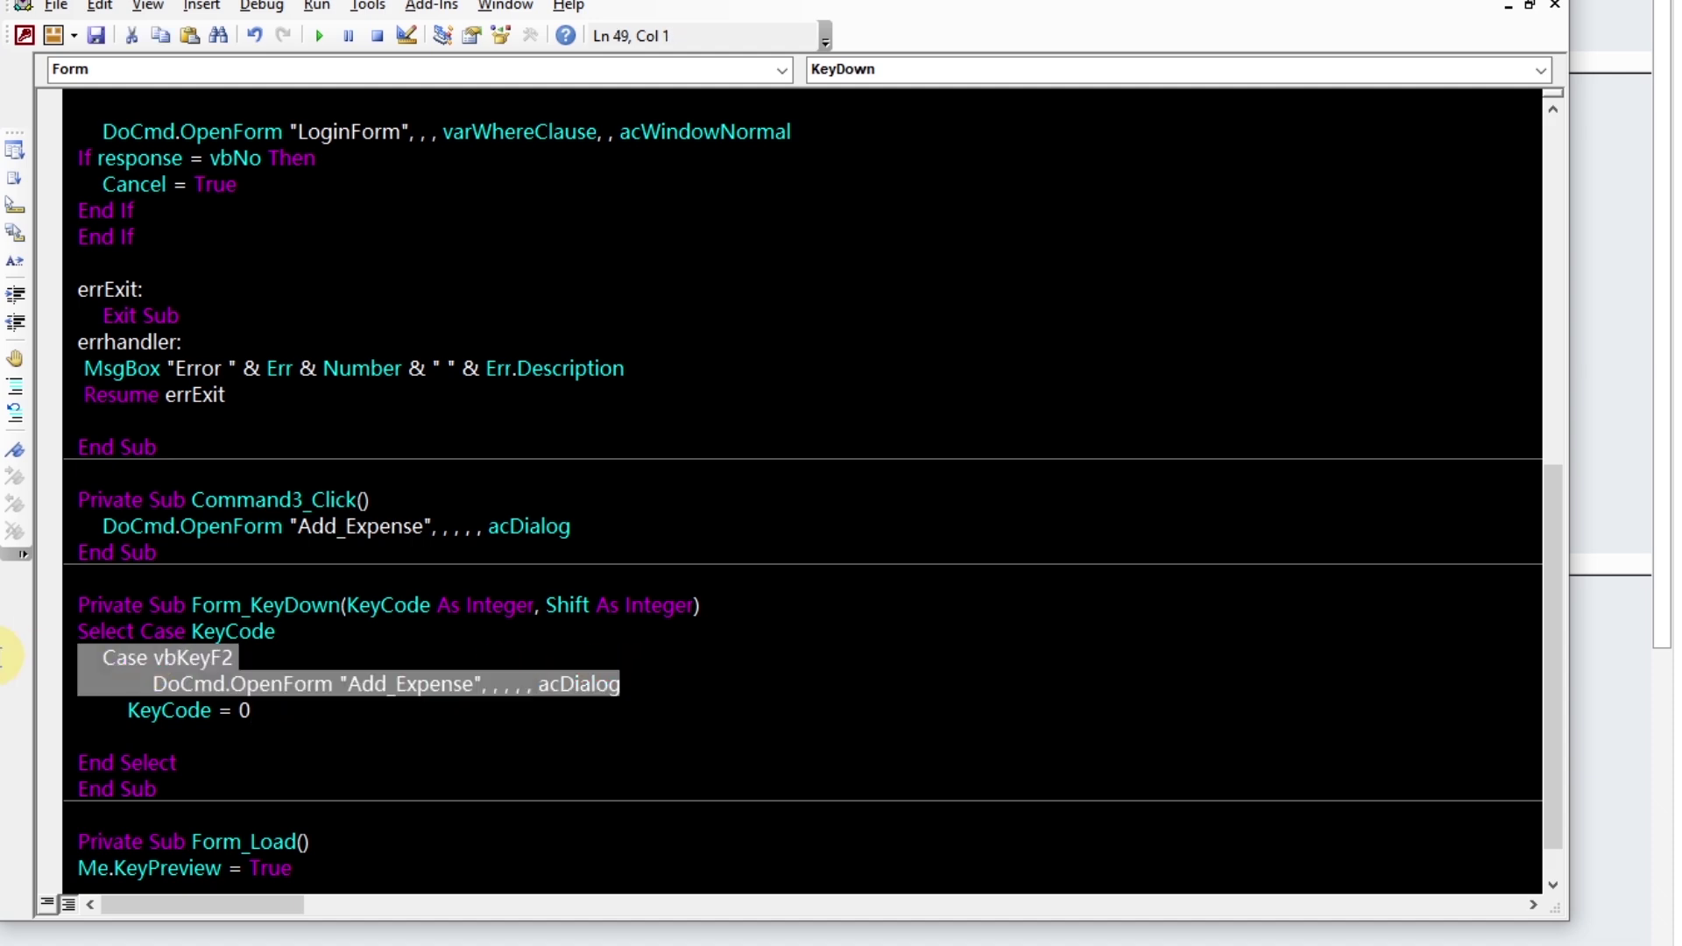
click(212, 711)
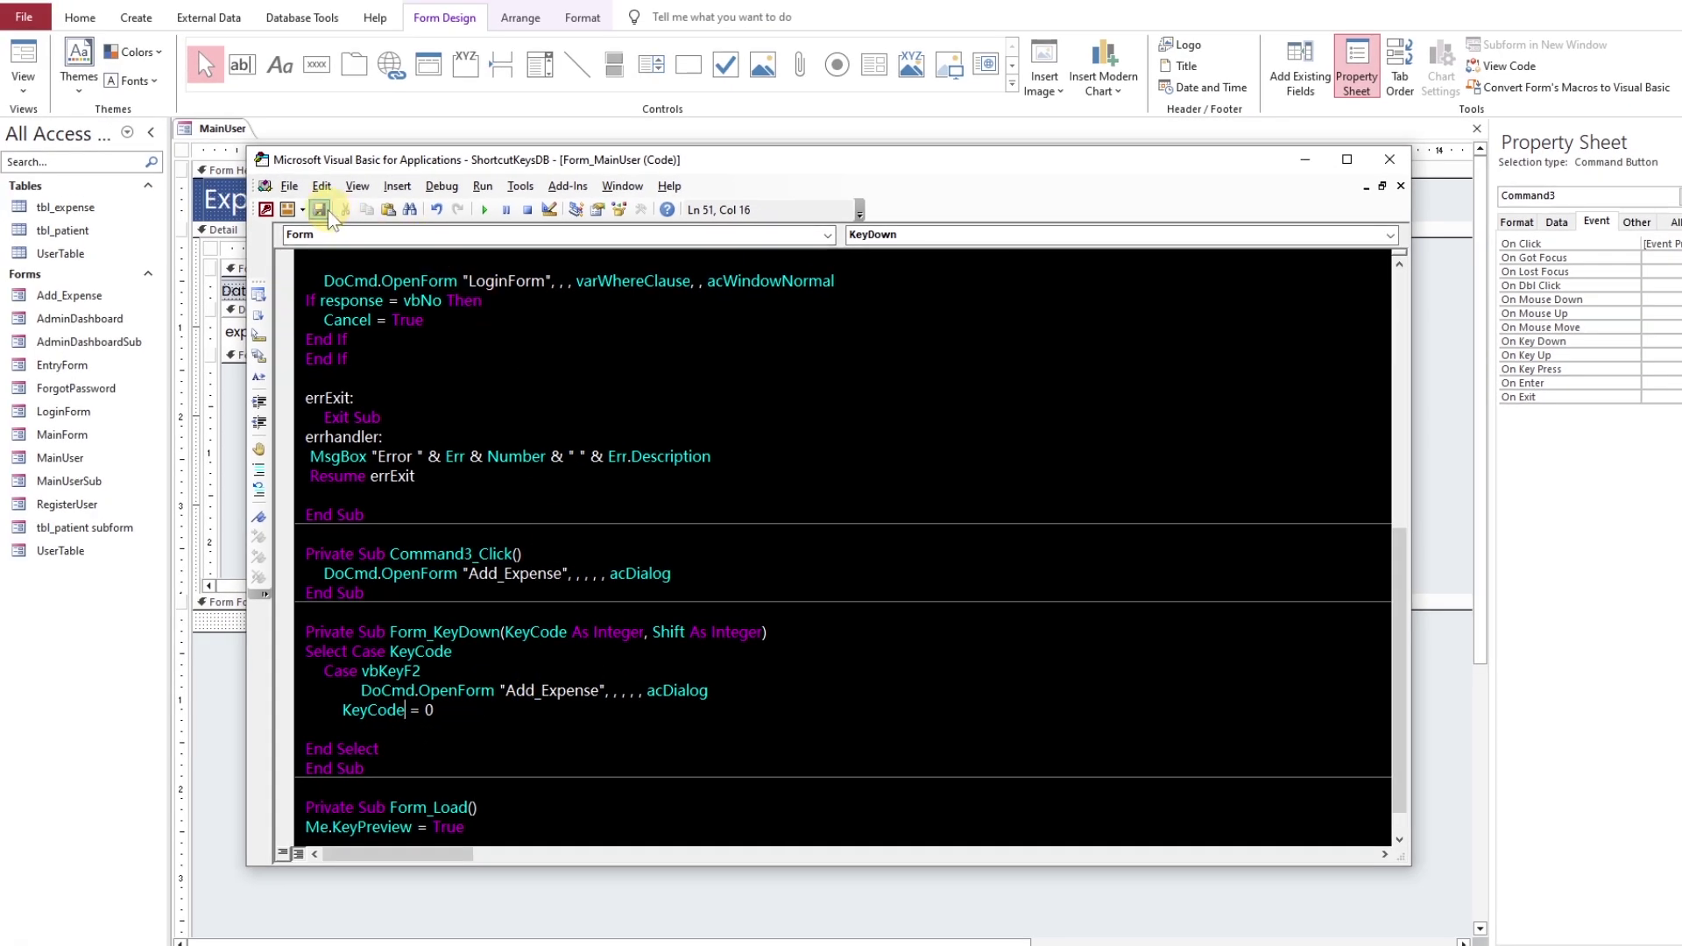
click(216, 137)
click(22, 66)
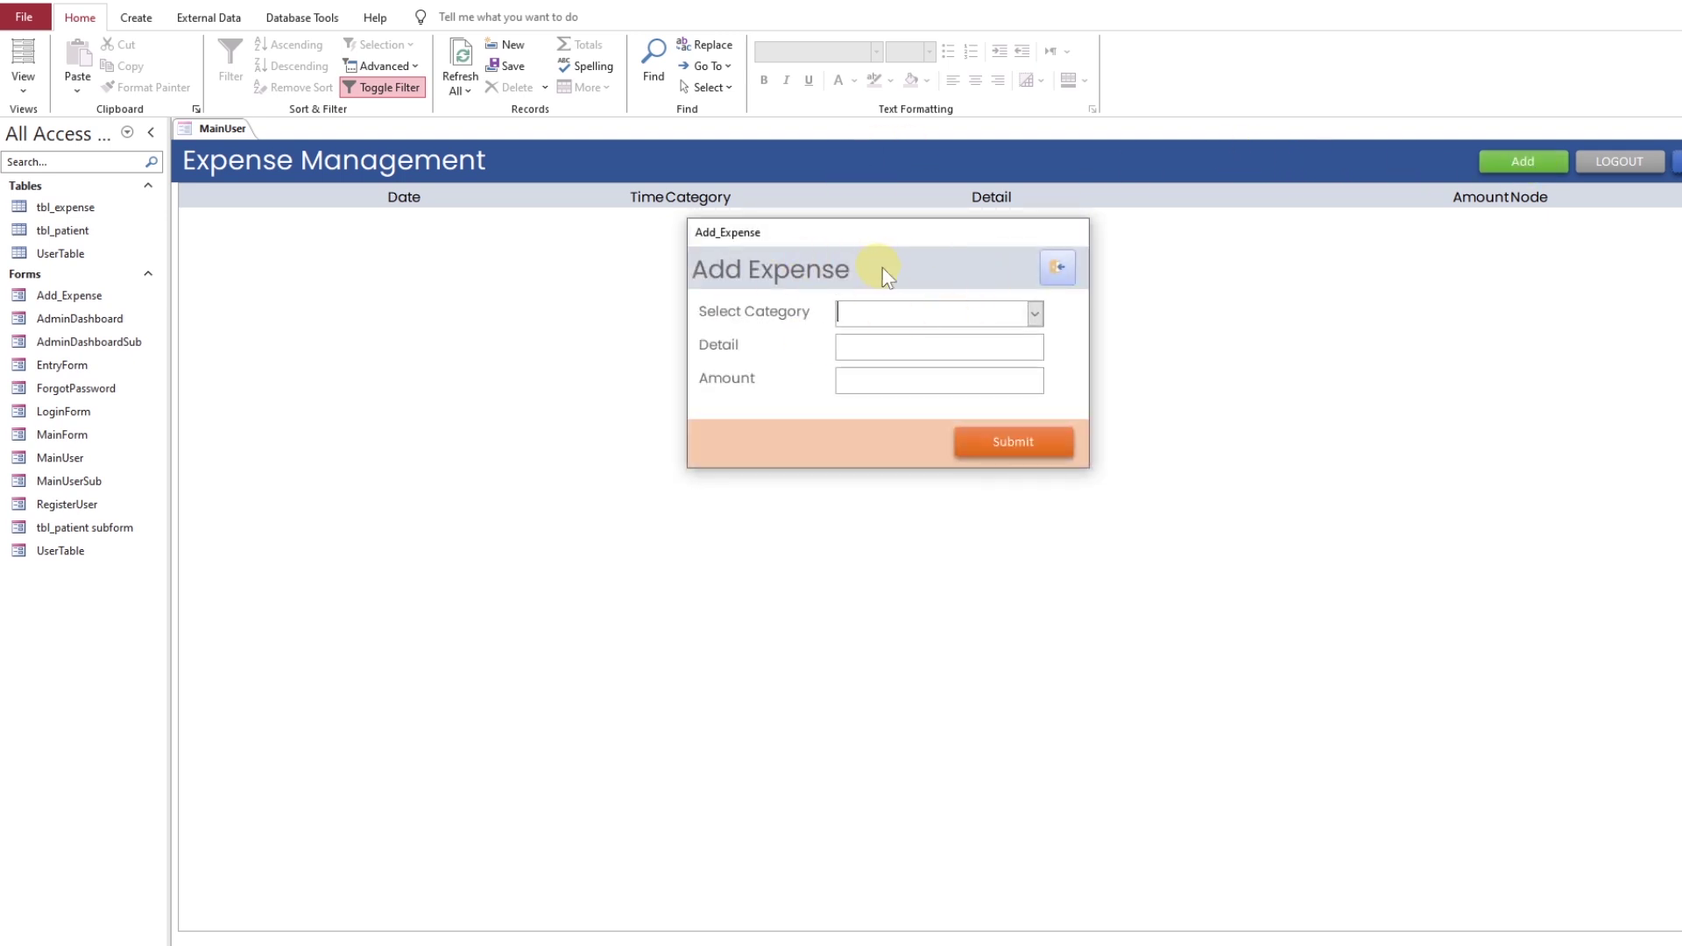
Close the Add Expense popup and reopen MainUser's design and its On Key Down code
click(1058, 269)
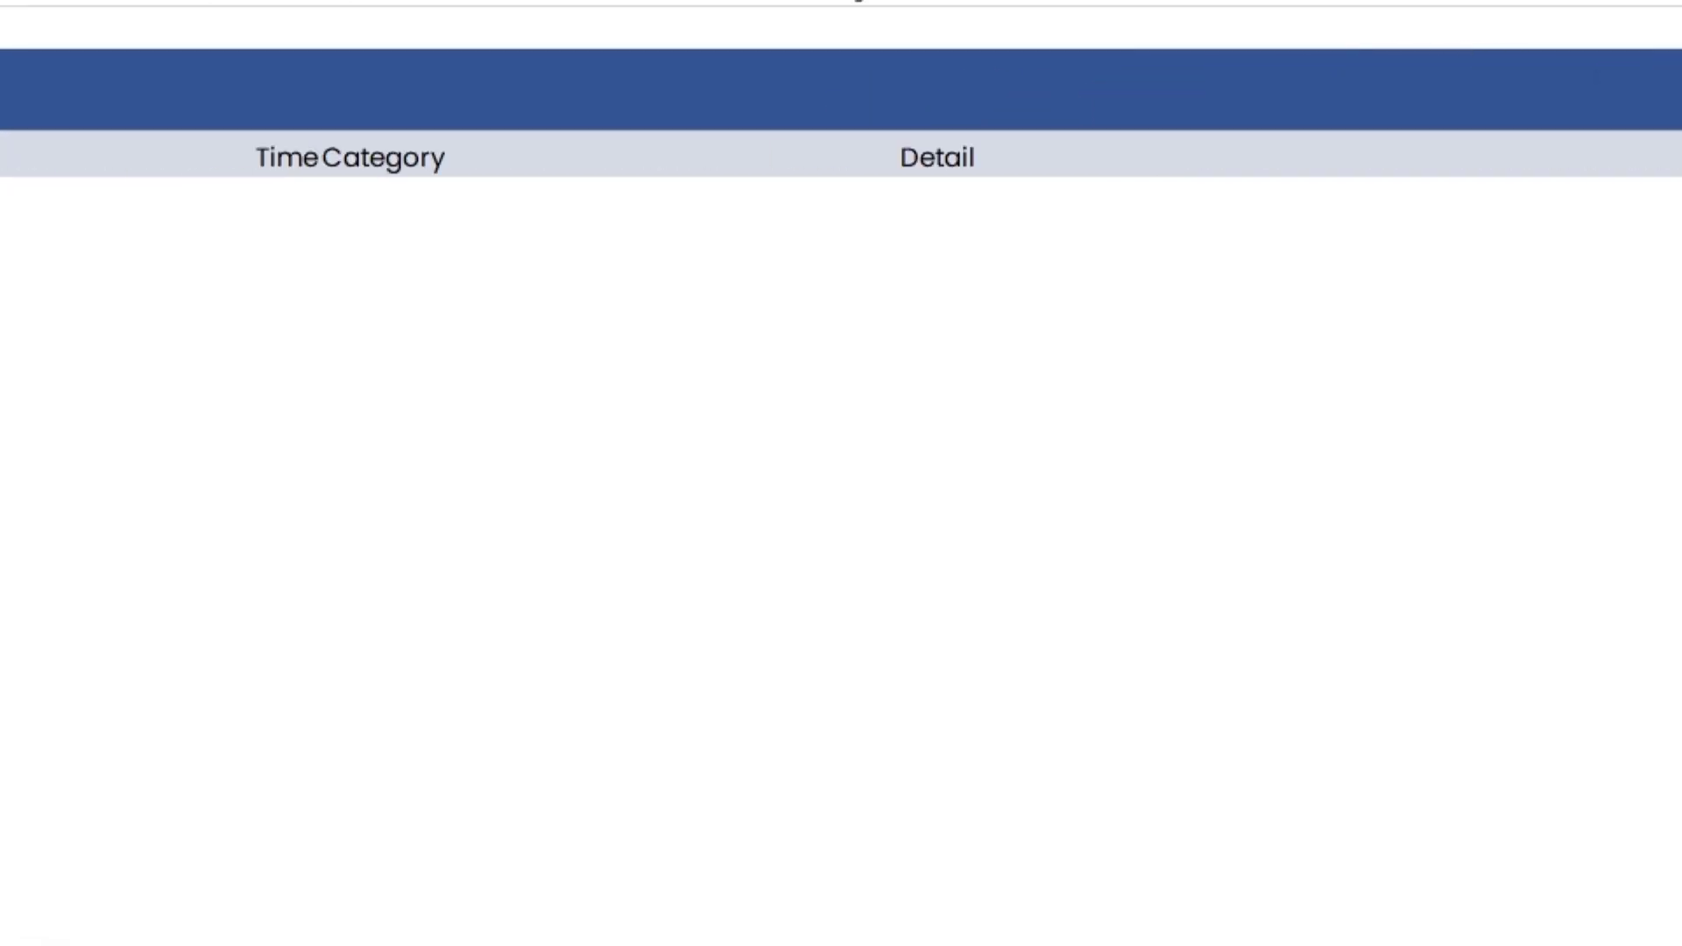
right_click(113, 27)
click(238, 278)
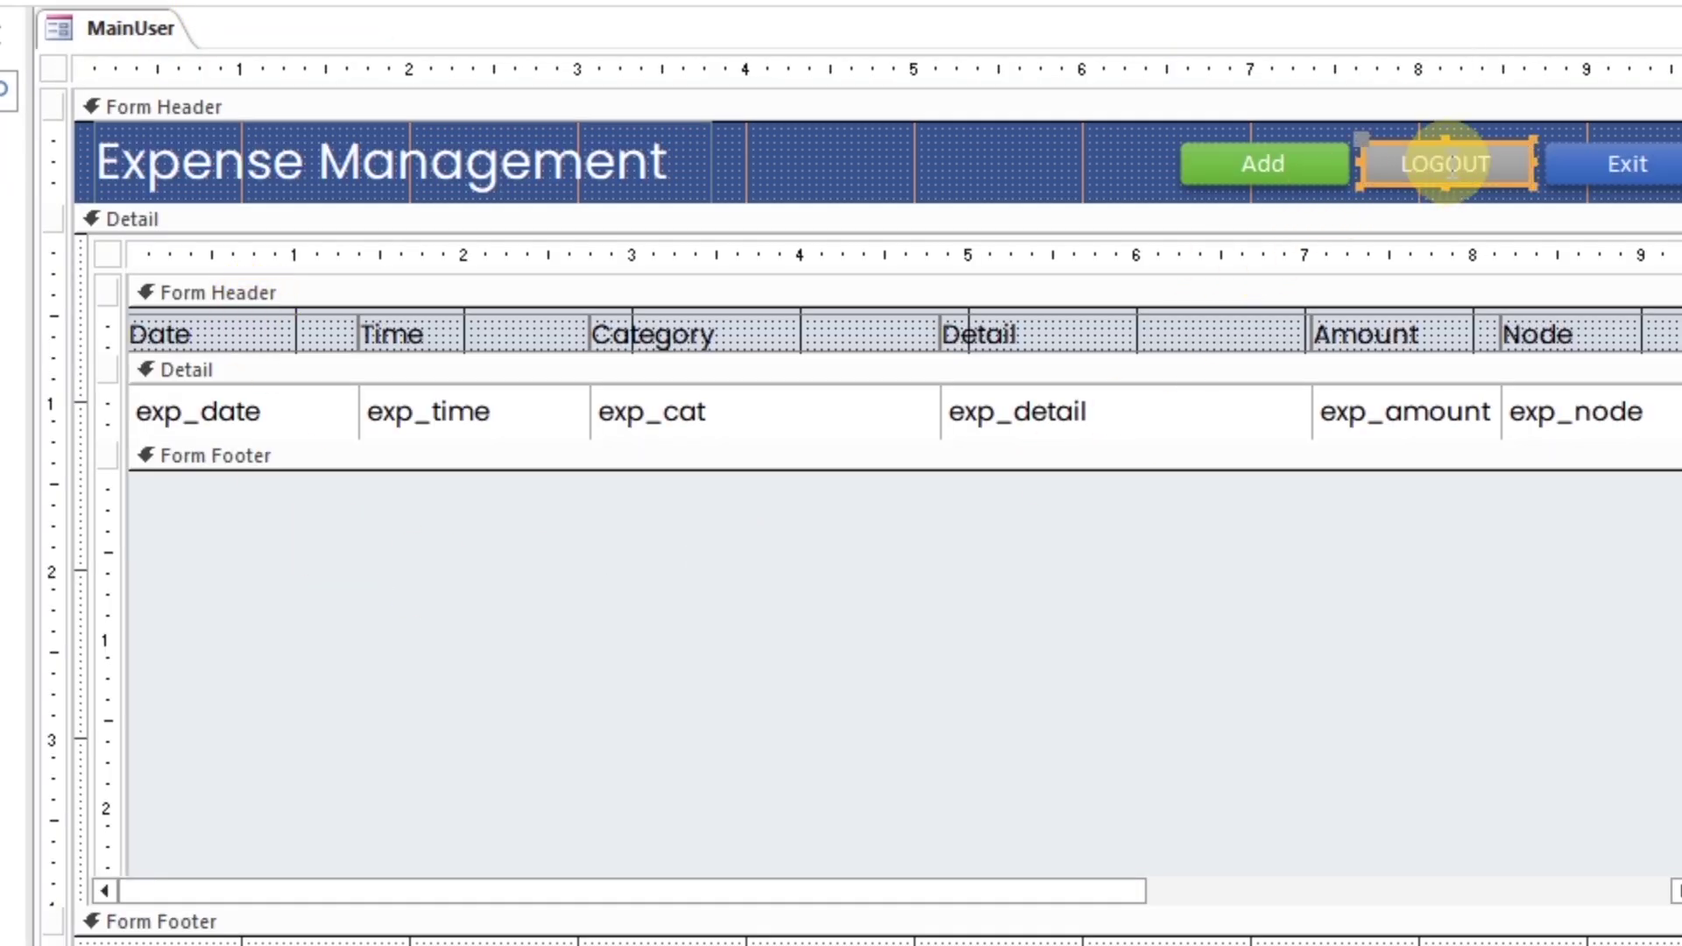
click(53, 68)
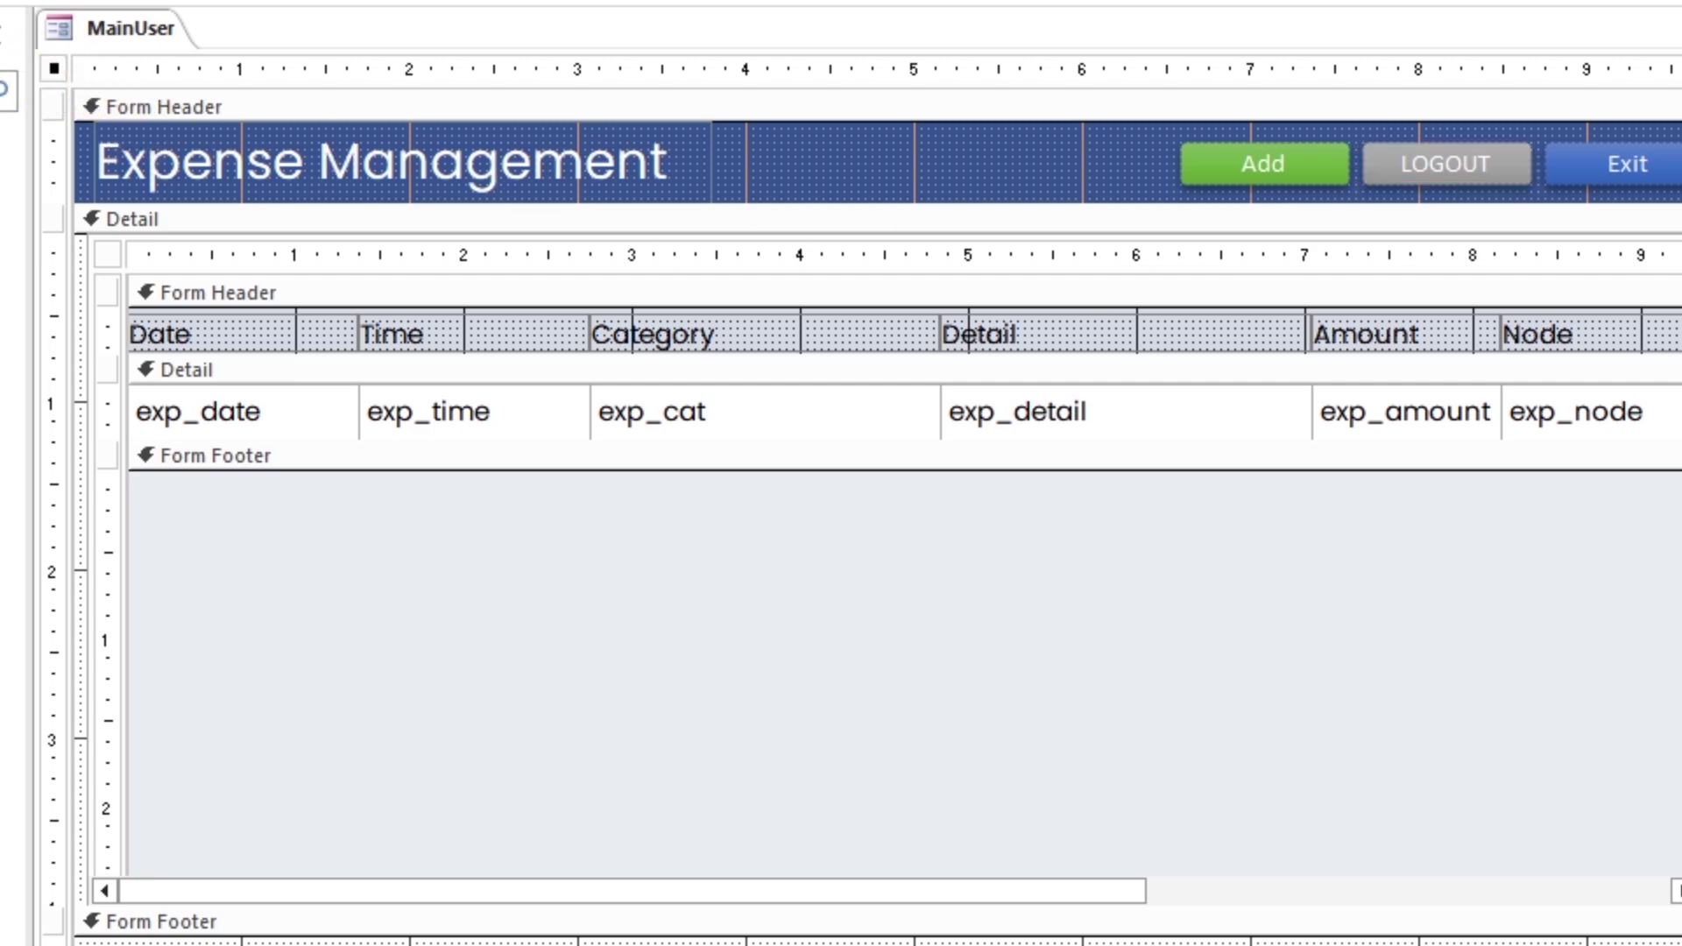
click(1629, 718)
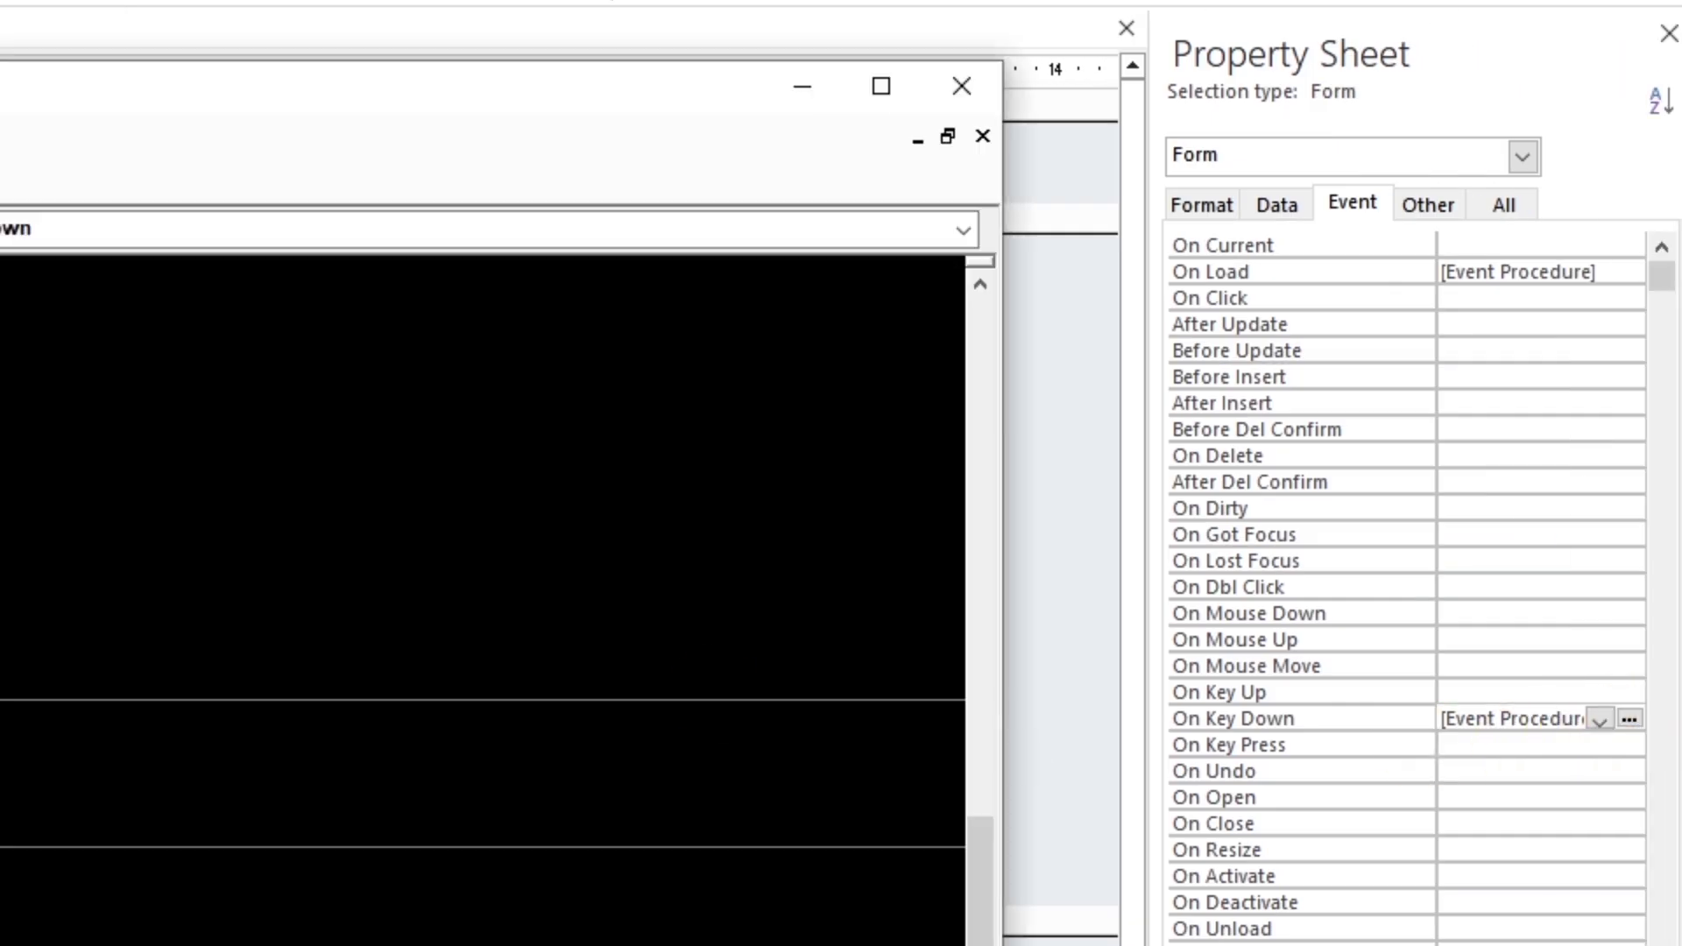
Add an empty Case vbKeyF11 below KeyCode = 0, then return to the form designer
key(Return)
text(case vbkeyf11)
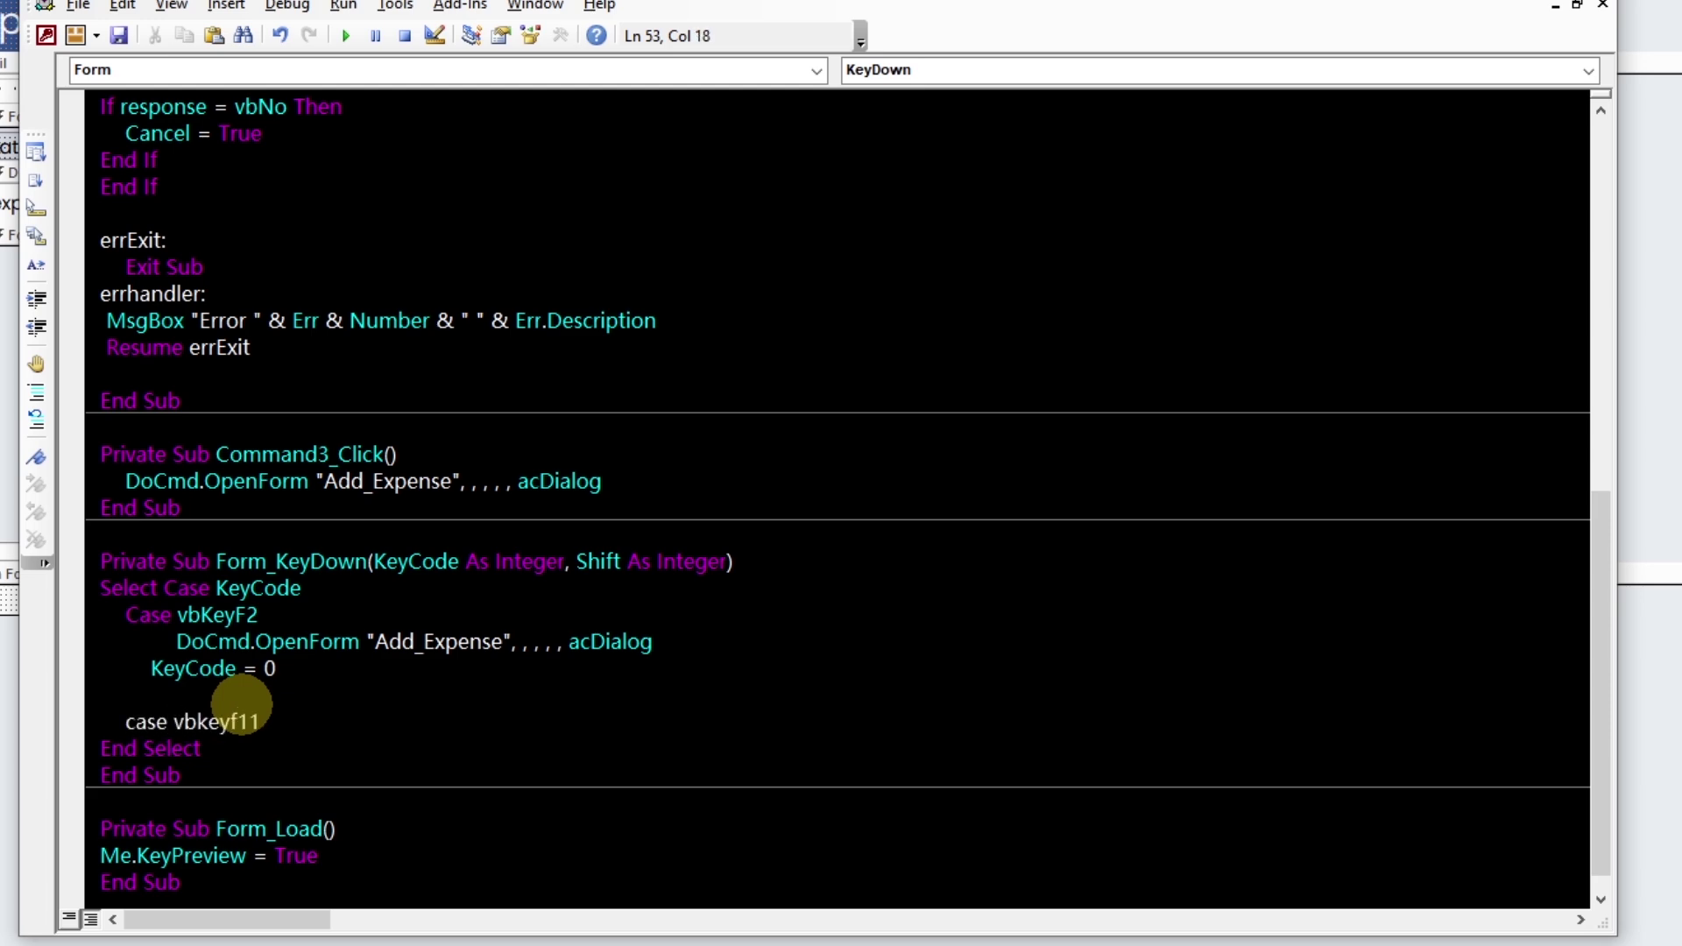
key(Return)
scroll(296, 693, down, 1)
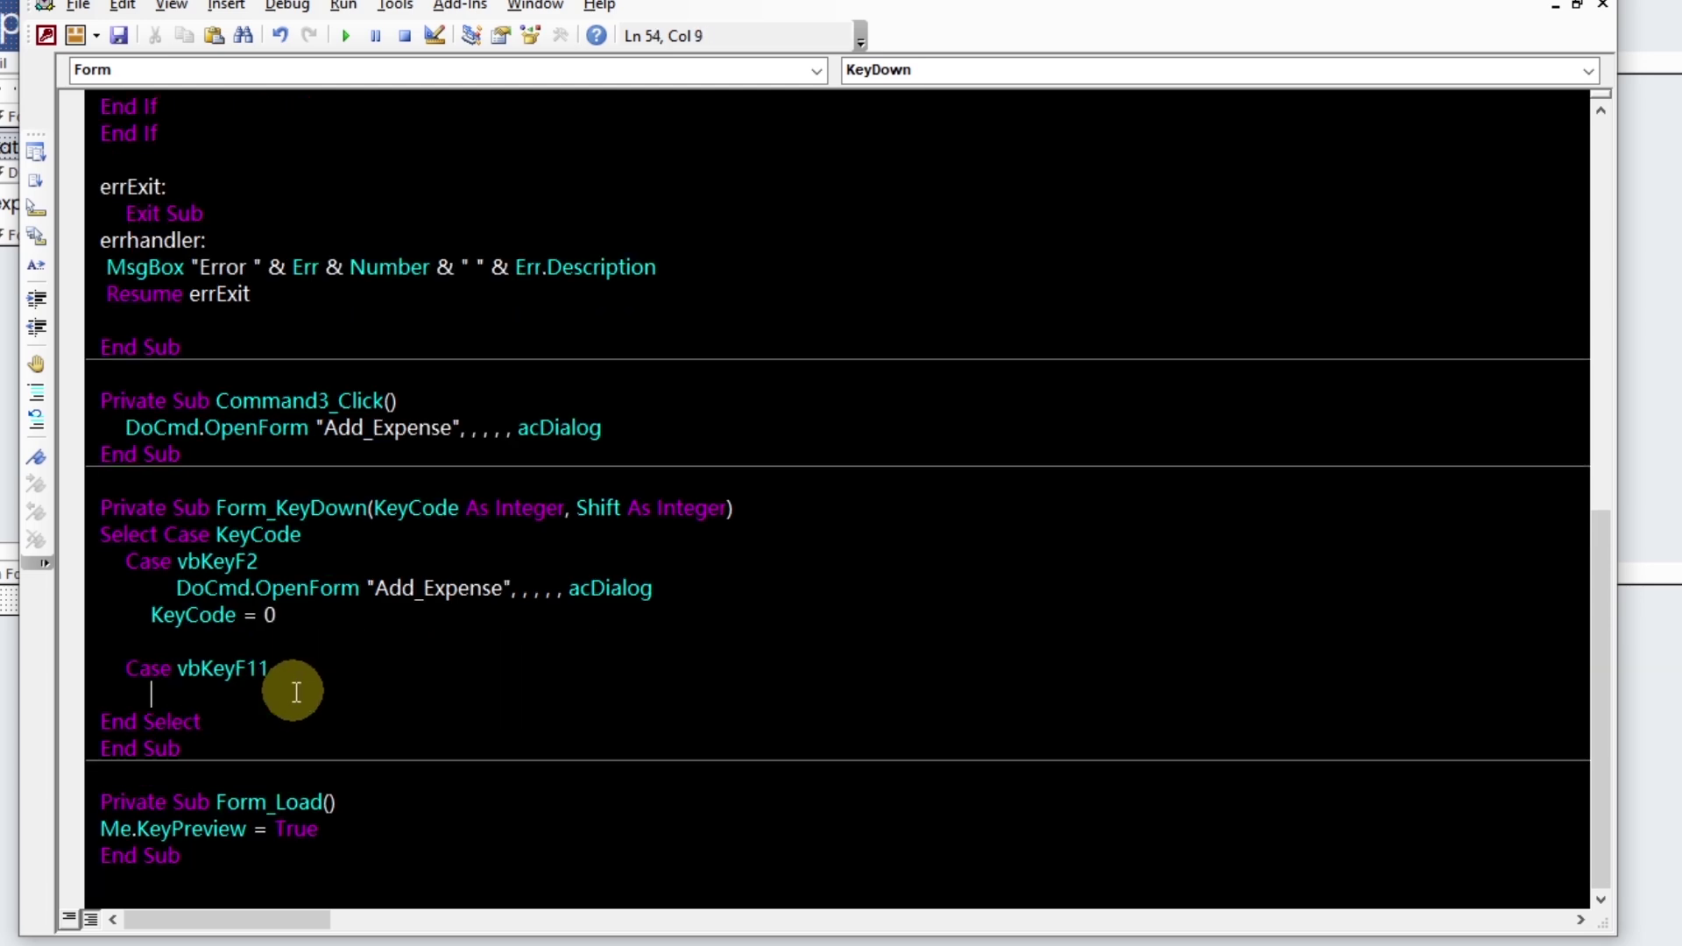
scroll(294, 691, up, 6)
scroll(293, 691, down, 6)
key(alt+F11)
Copy the body of the LOGOUT button's click procedure
click(1514, 81)
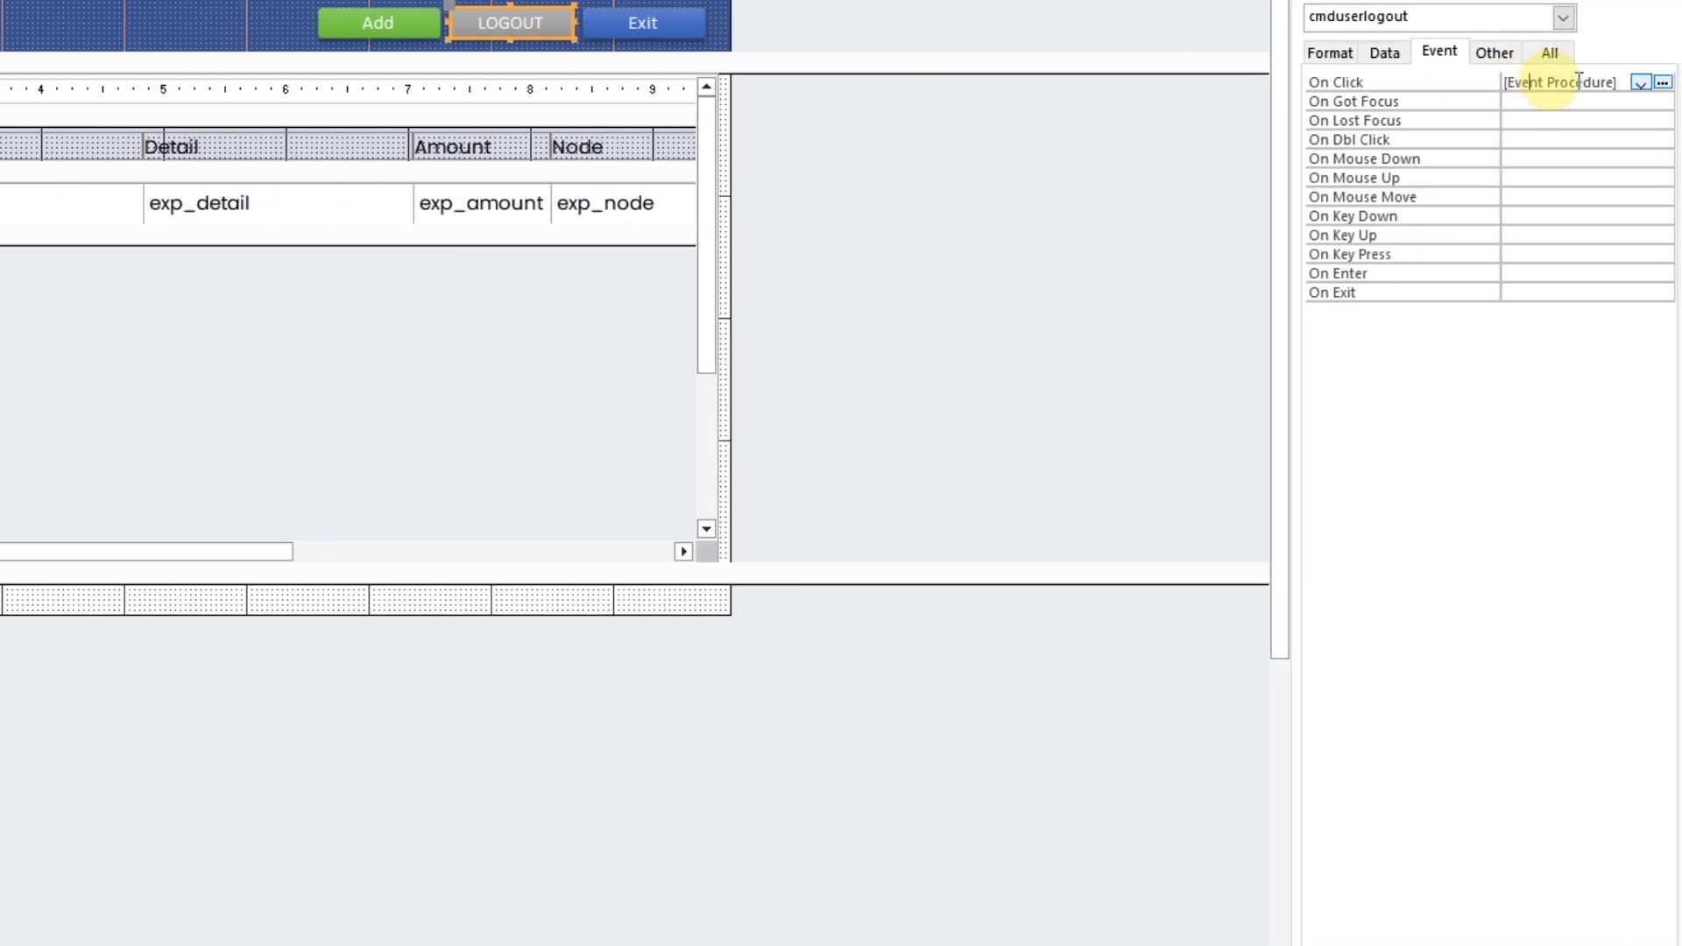
click(1659, 82)
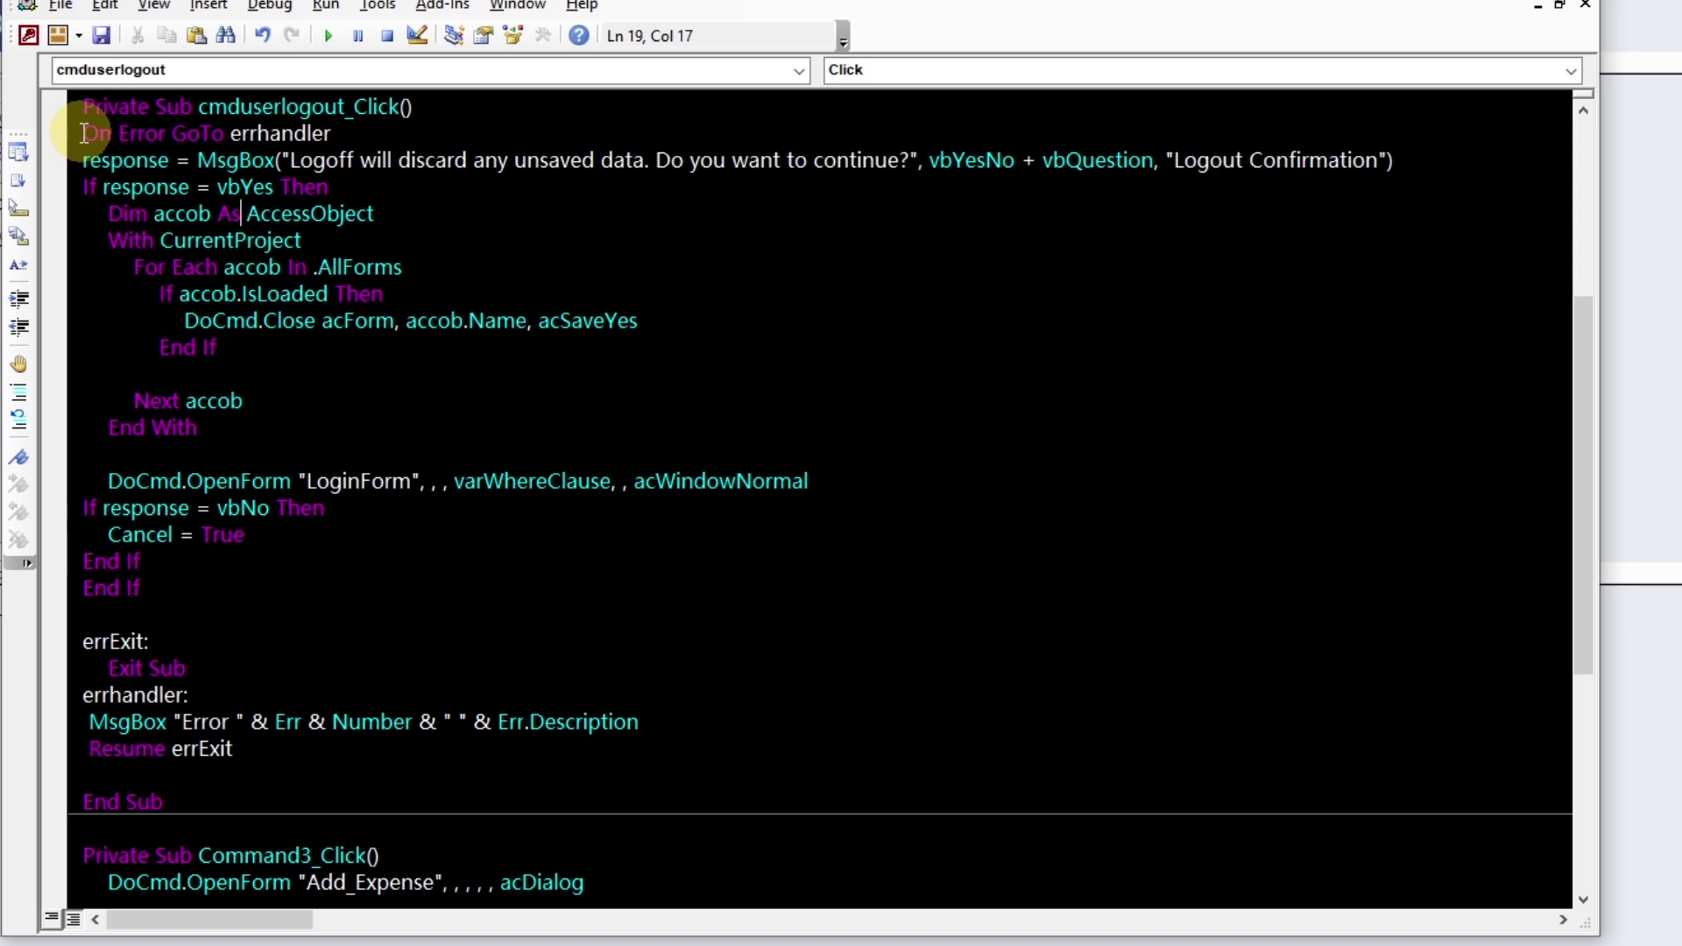
mouse_move(83, 133)
mouse_down()
mouse_move(261, 544)
mouse_move(260, 749)
mouse_up()
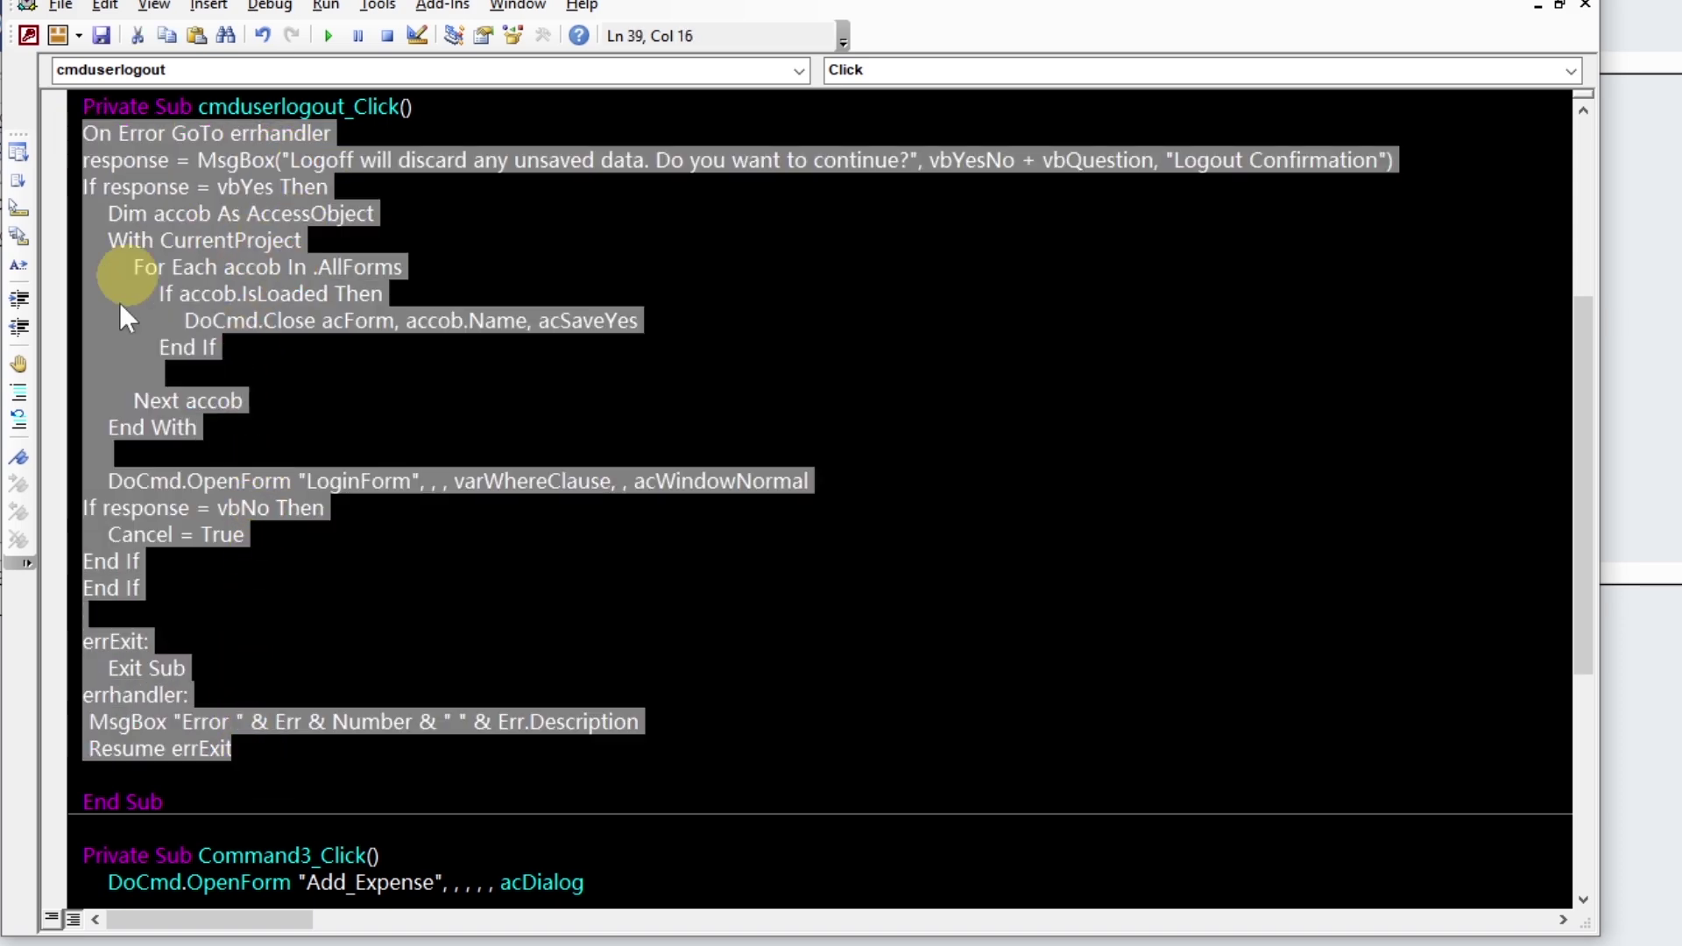
right_click(250, 271)
click(306, 308)
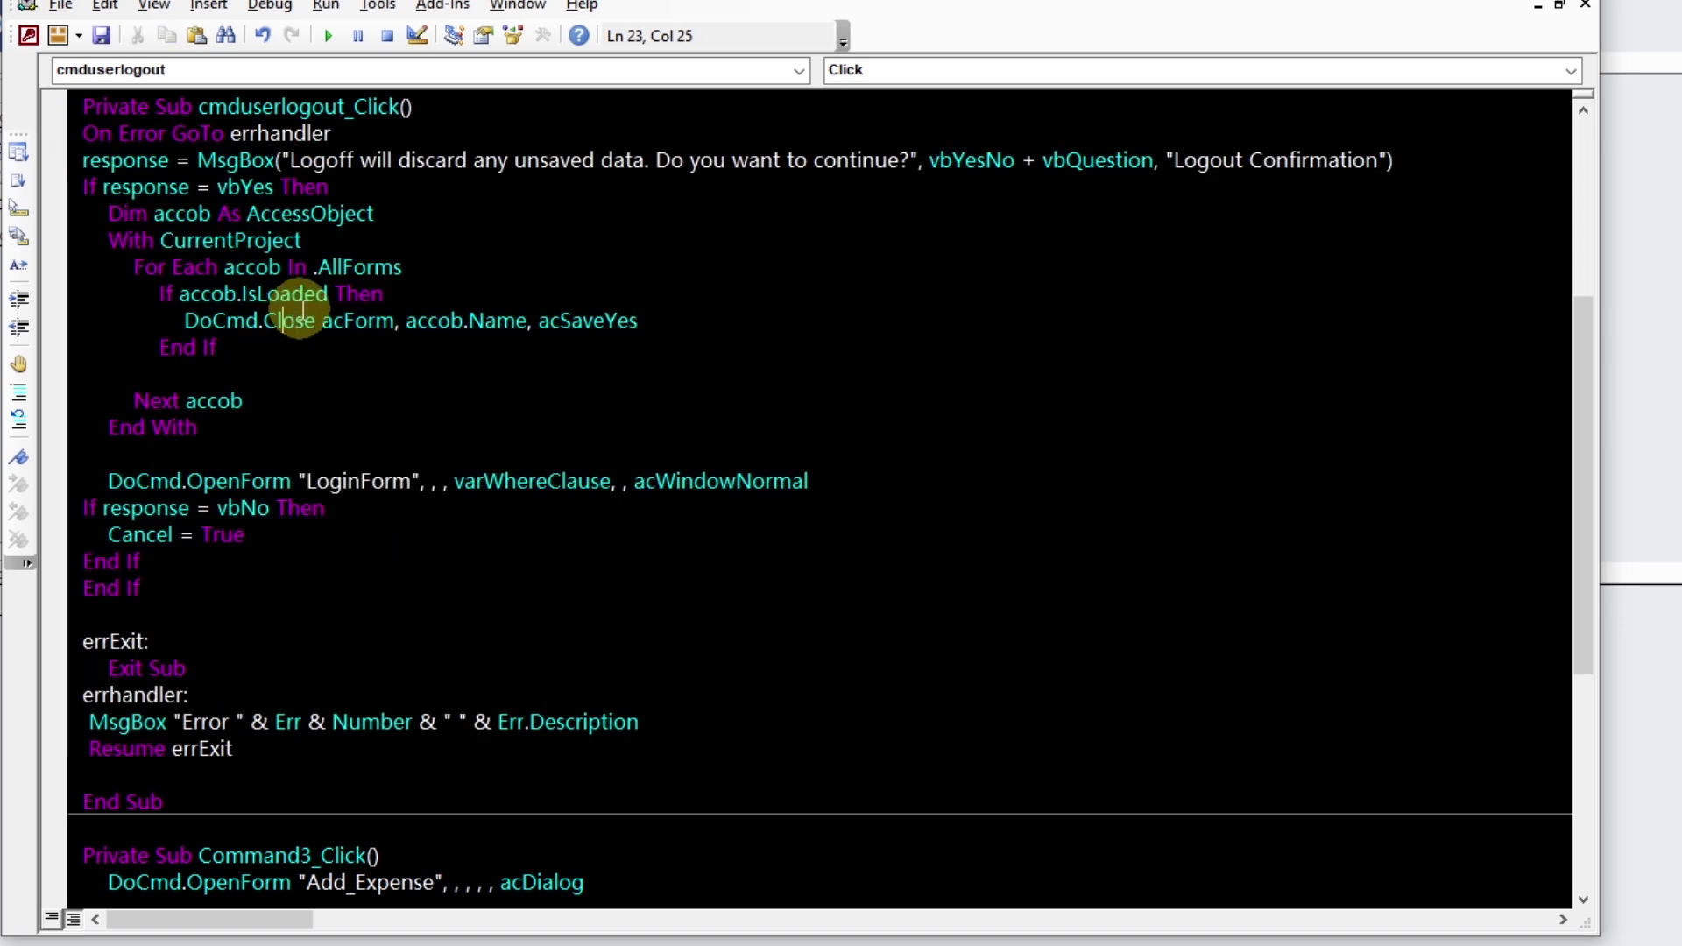
scroll(249, 592, down, 6)
Paste the logout code under Case vbKeyF11, undo it, and select cmduserlogout_Click's name
drag(254, 667, 101, 668)
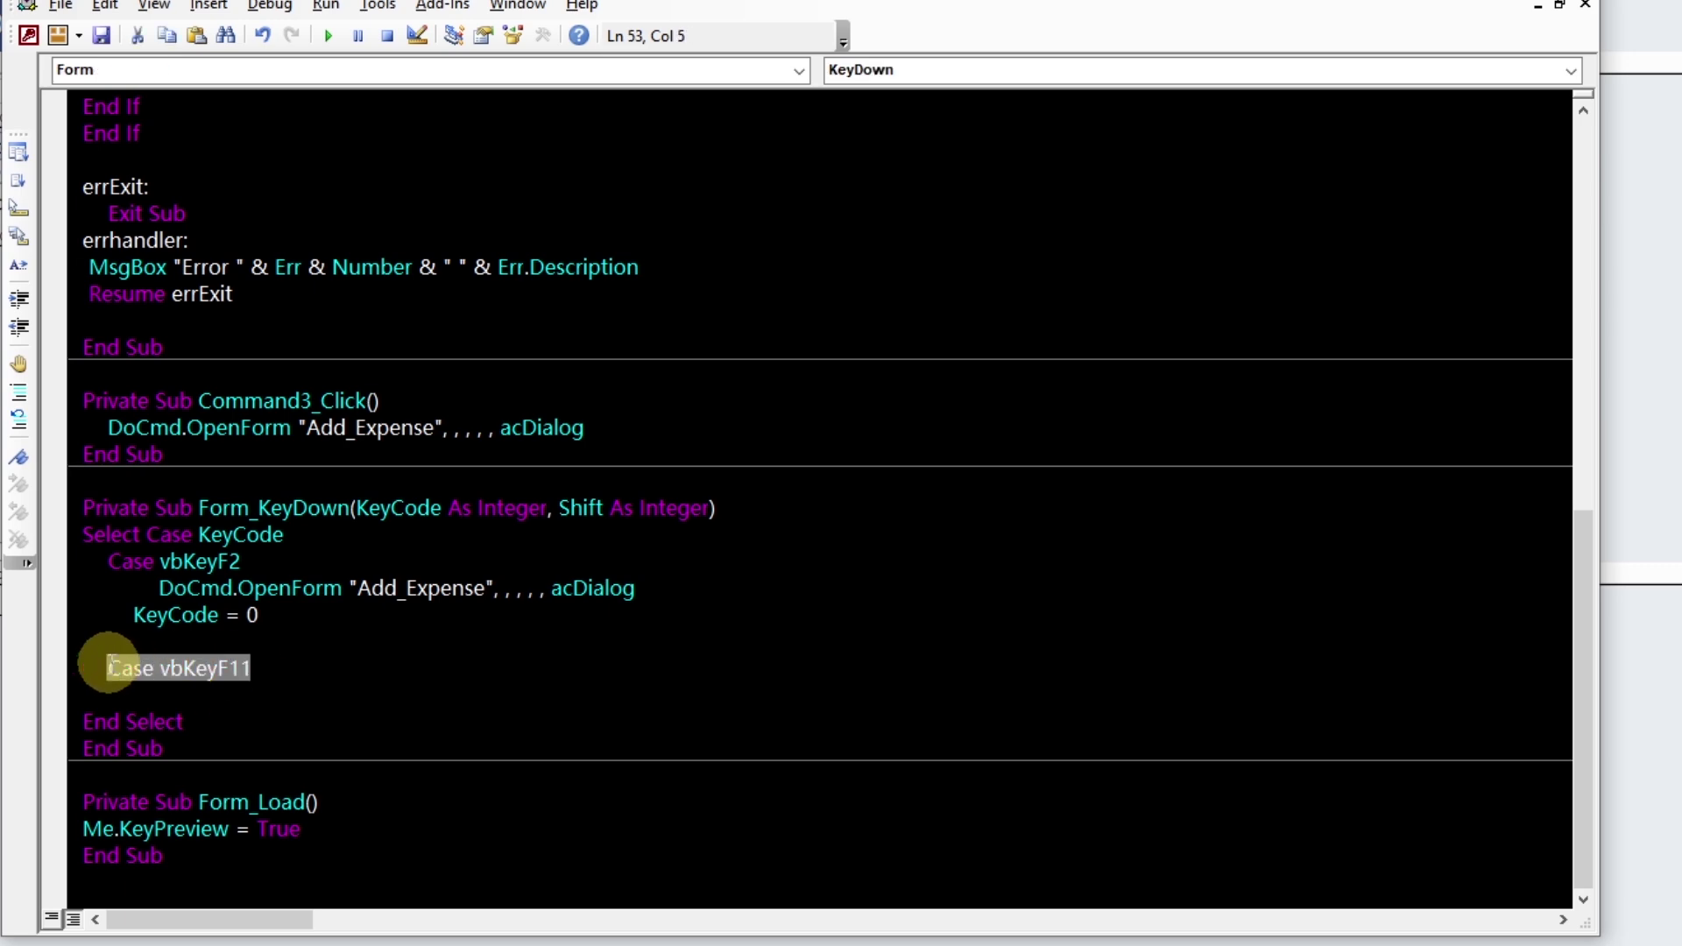
click(214, 696)
key(ctrl+v)
scroll(211, 691, up, 2)
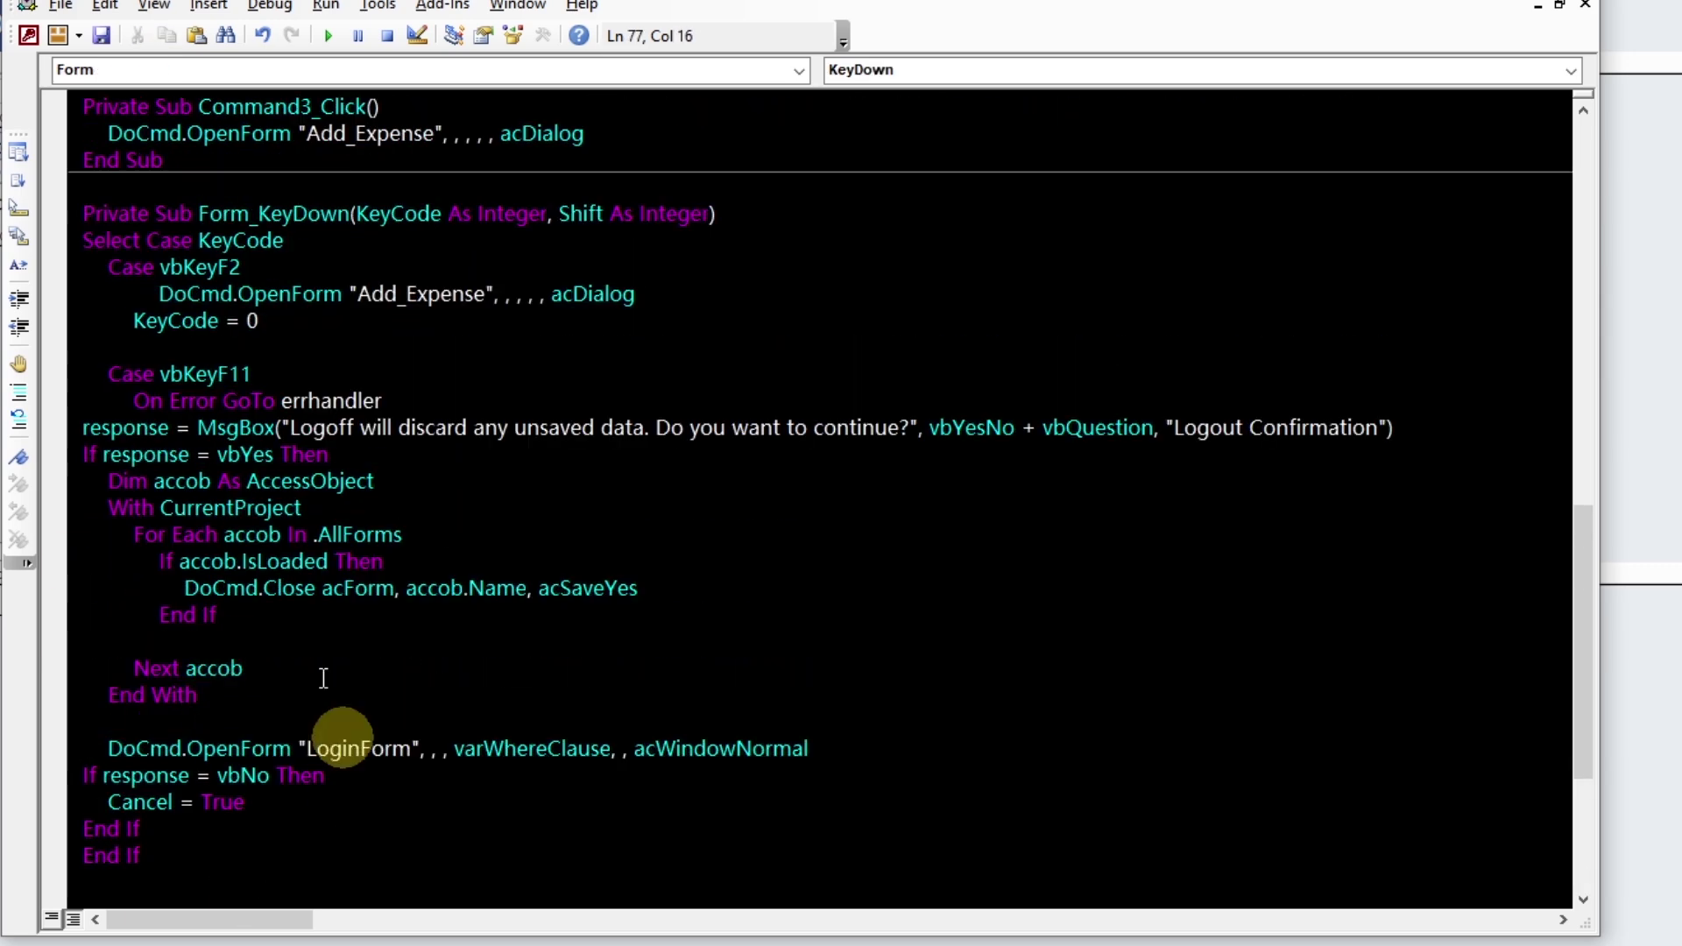
key(ctrl+z)
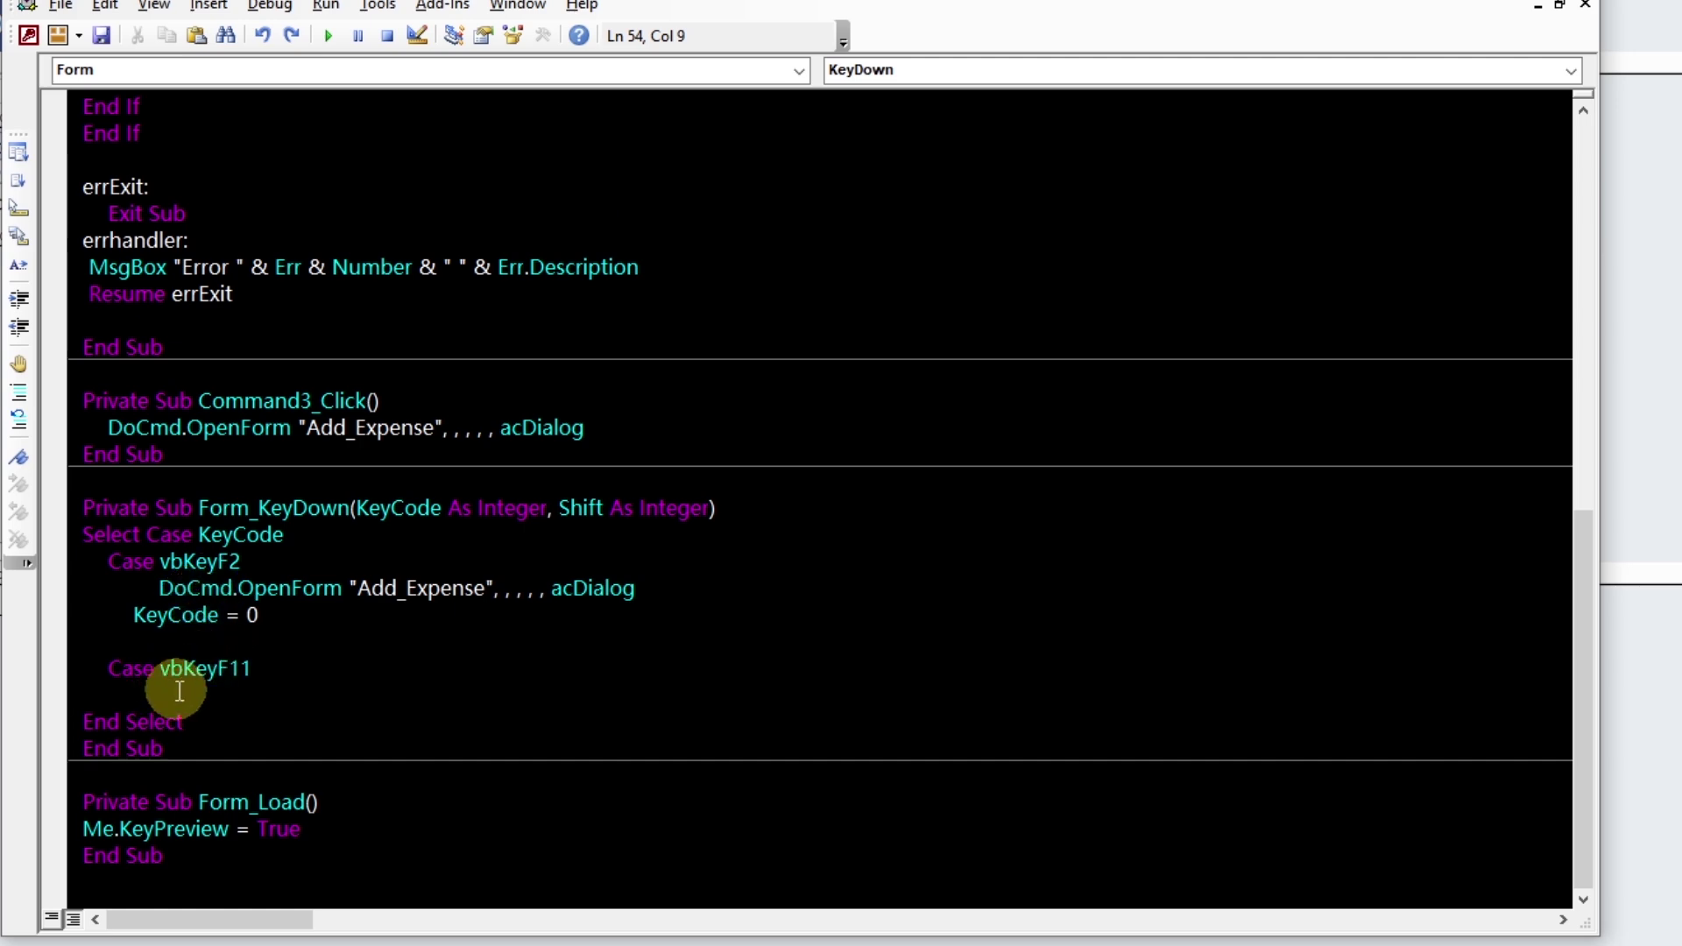
scroll(197, 690, up, 10)
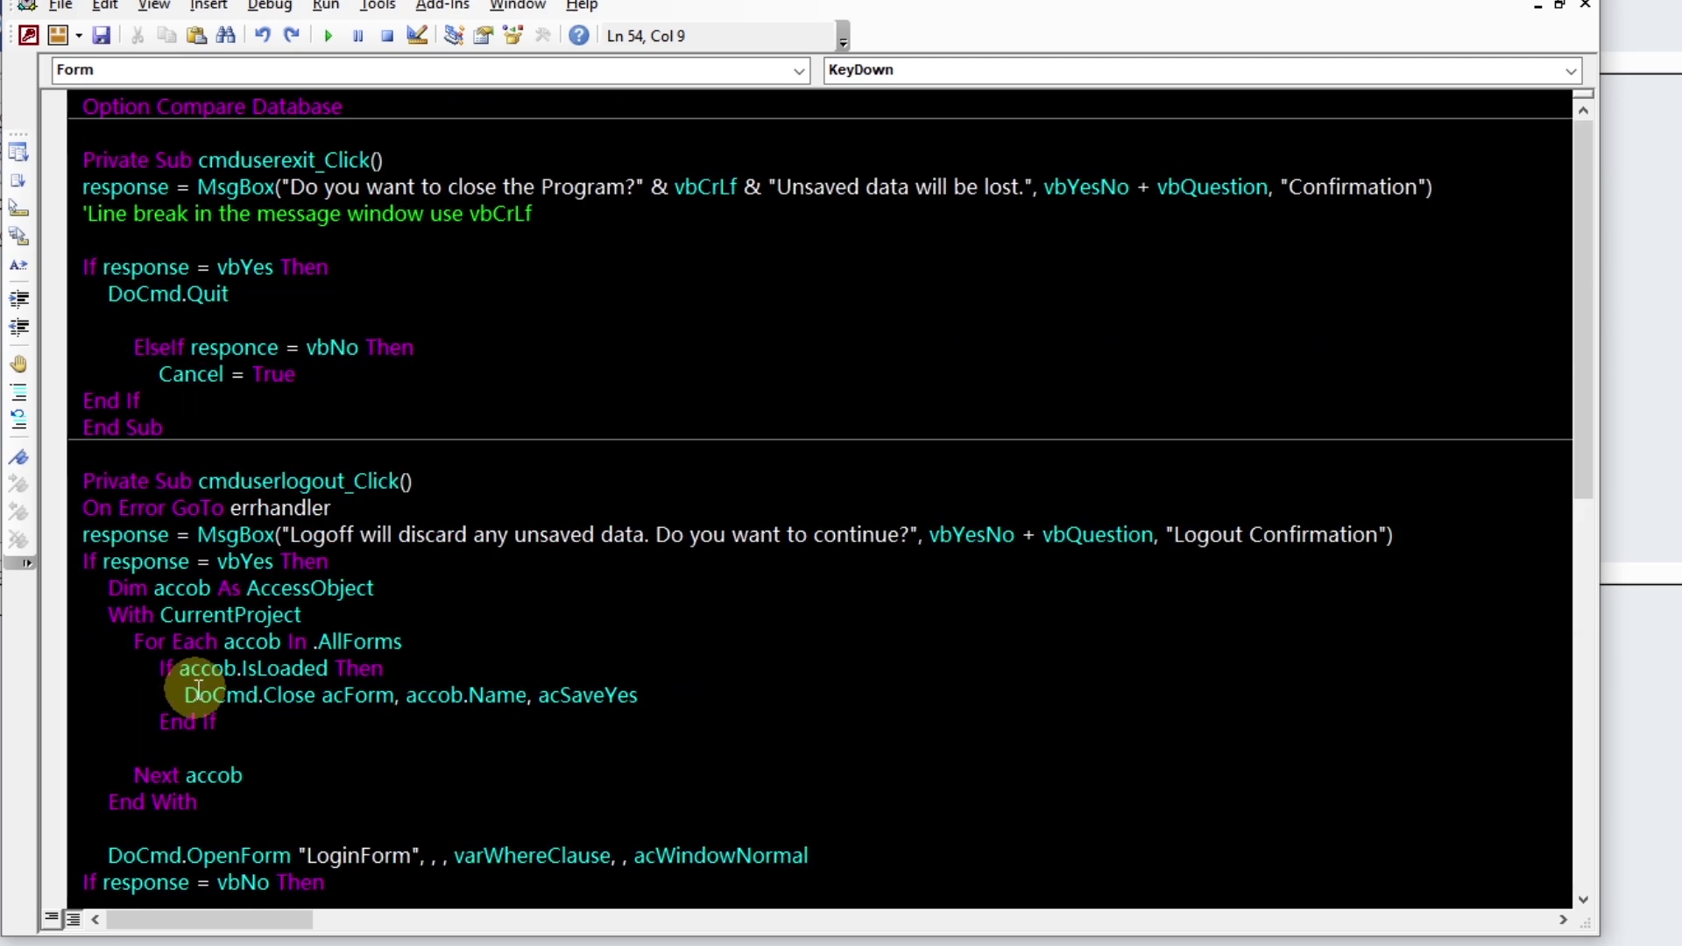
scroll(281, 338, down, 2)
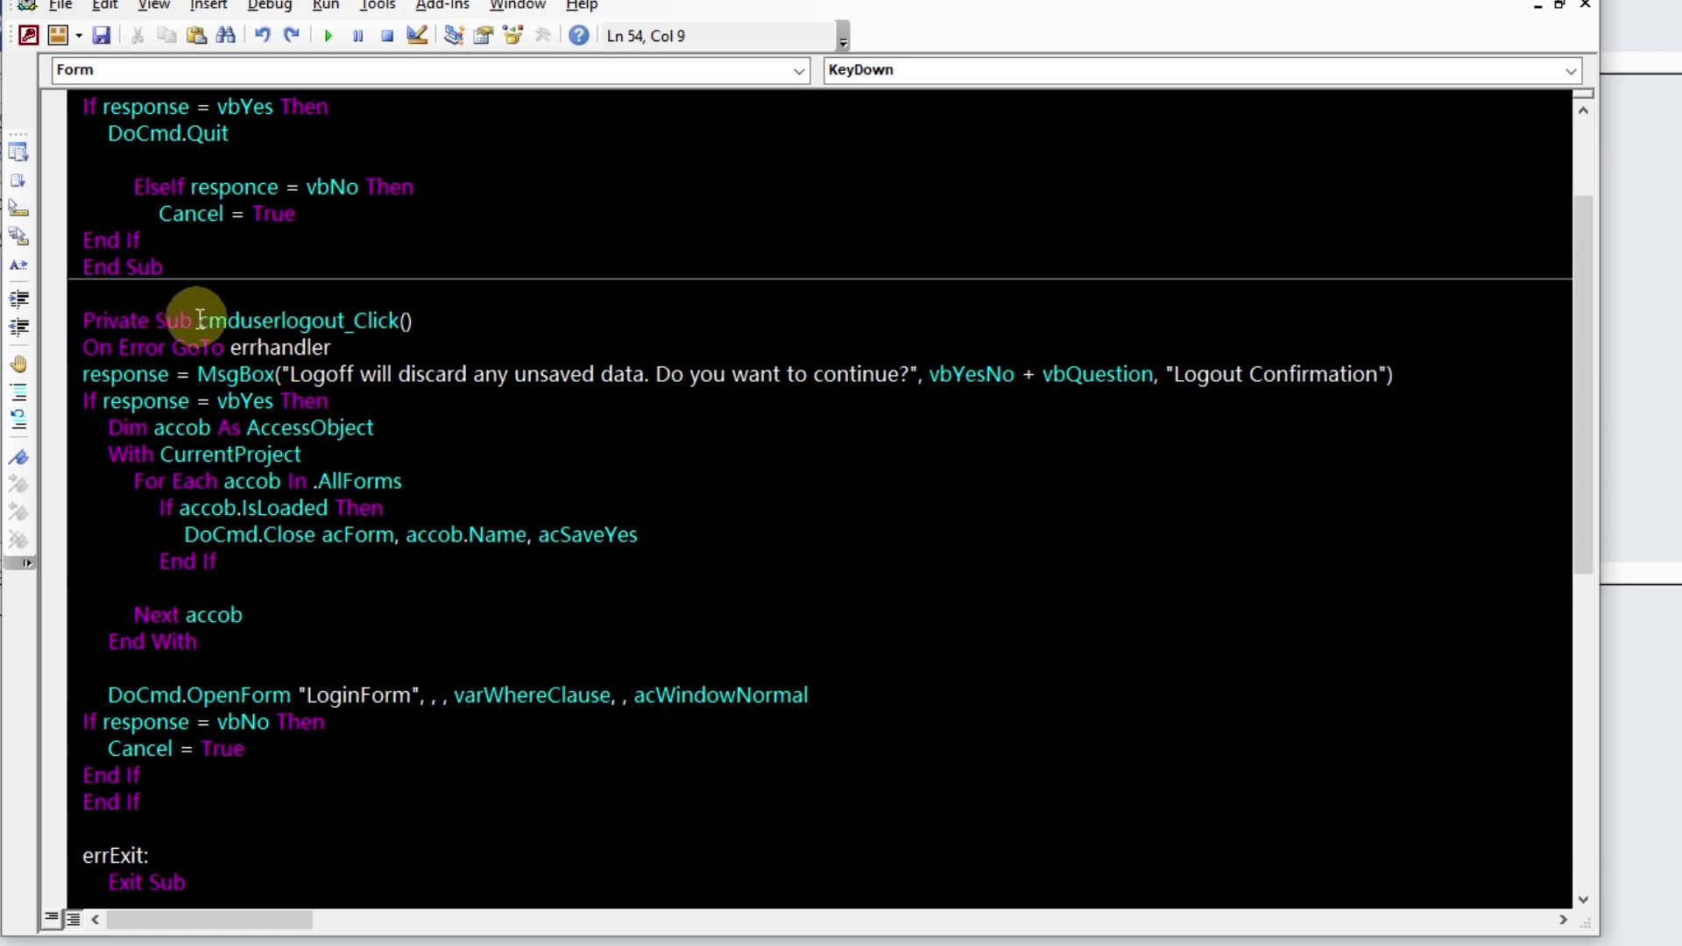
drag(199, 319, 400, 320)
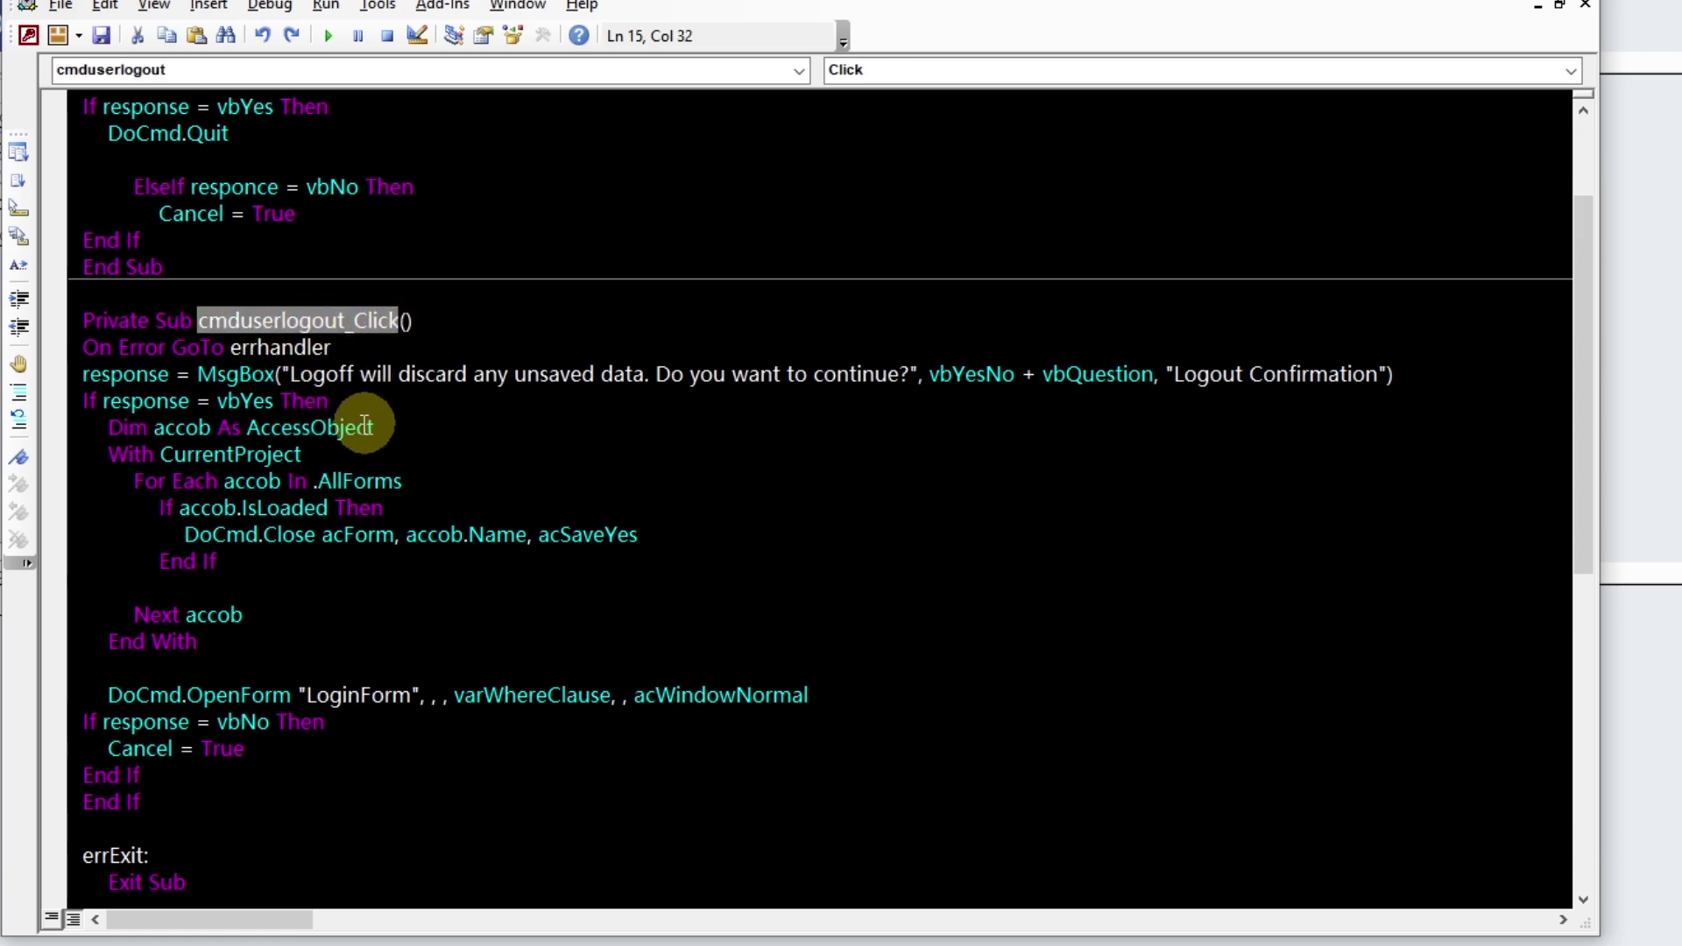
scroll(312, 364, down, 5)
scroll(312, 364, down, 3)
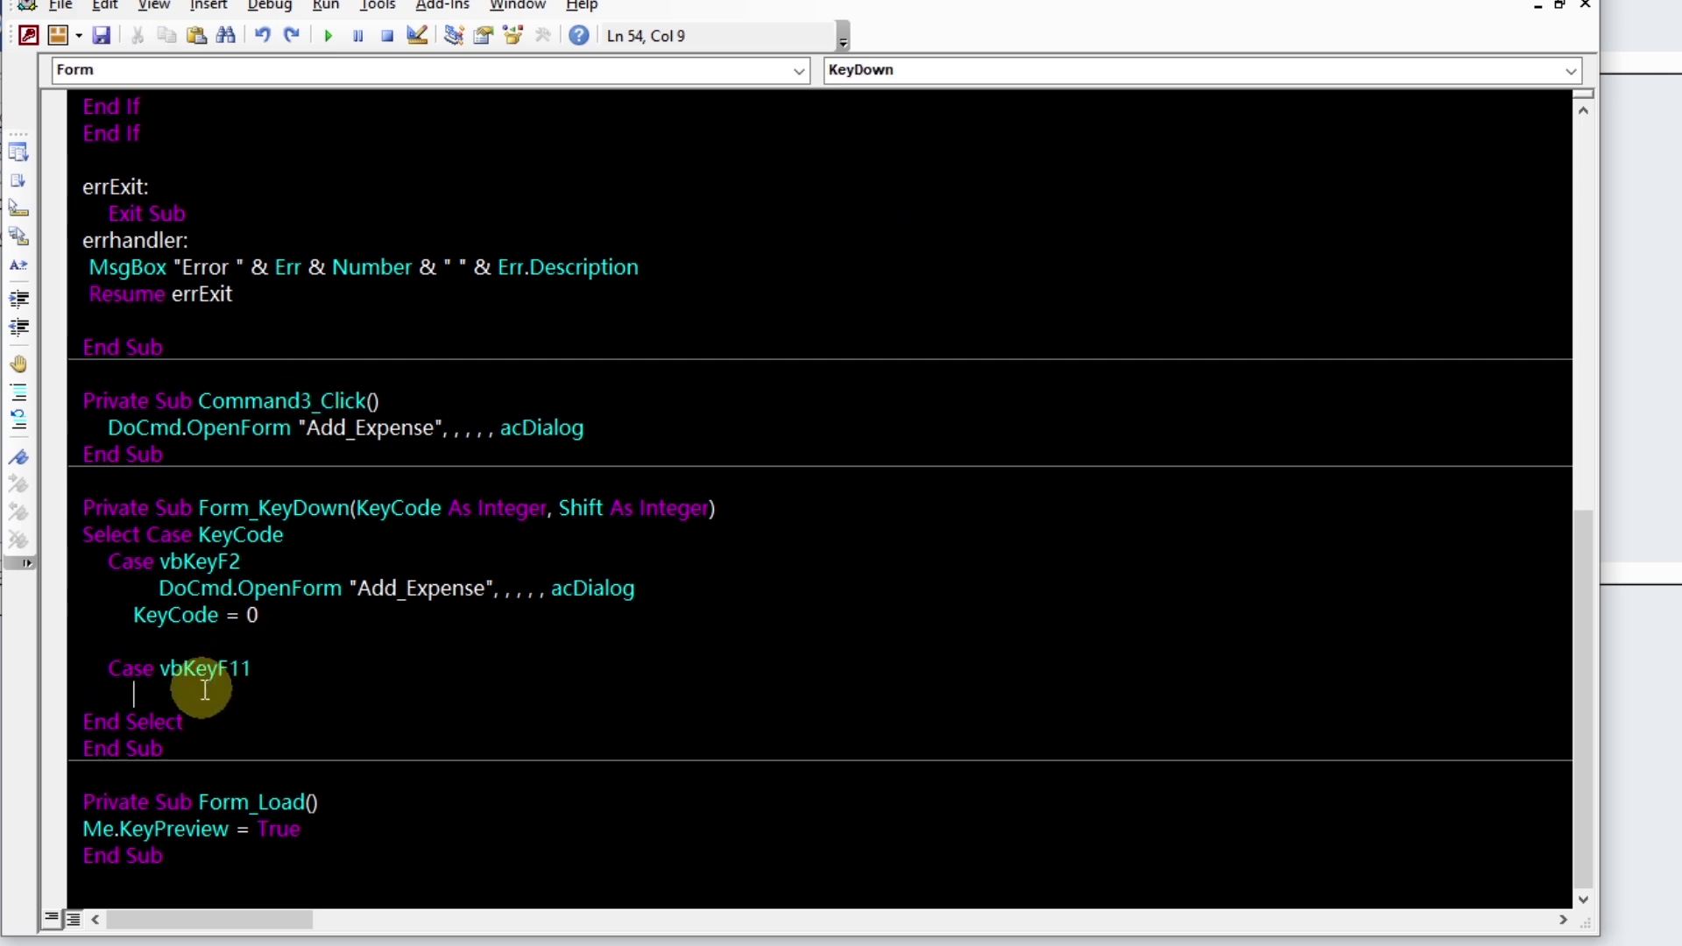
Make the F11 case call cmduserlogout_Click and then reset KeyCode = 0
text(cmduserlogout_Click)
key(Return)
text(keycode =)
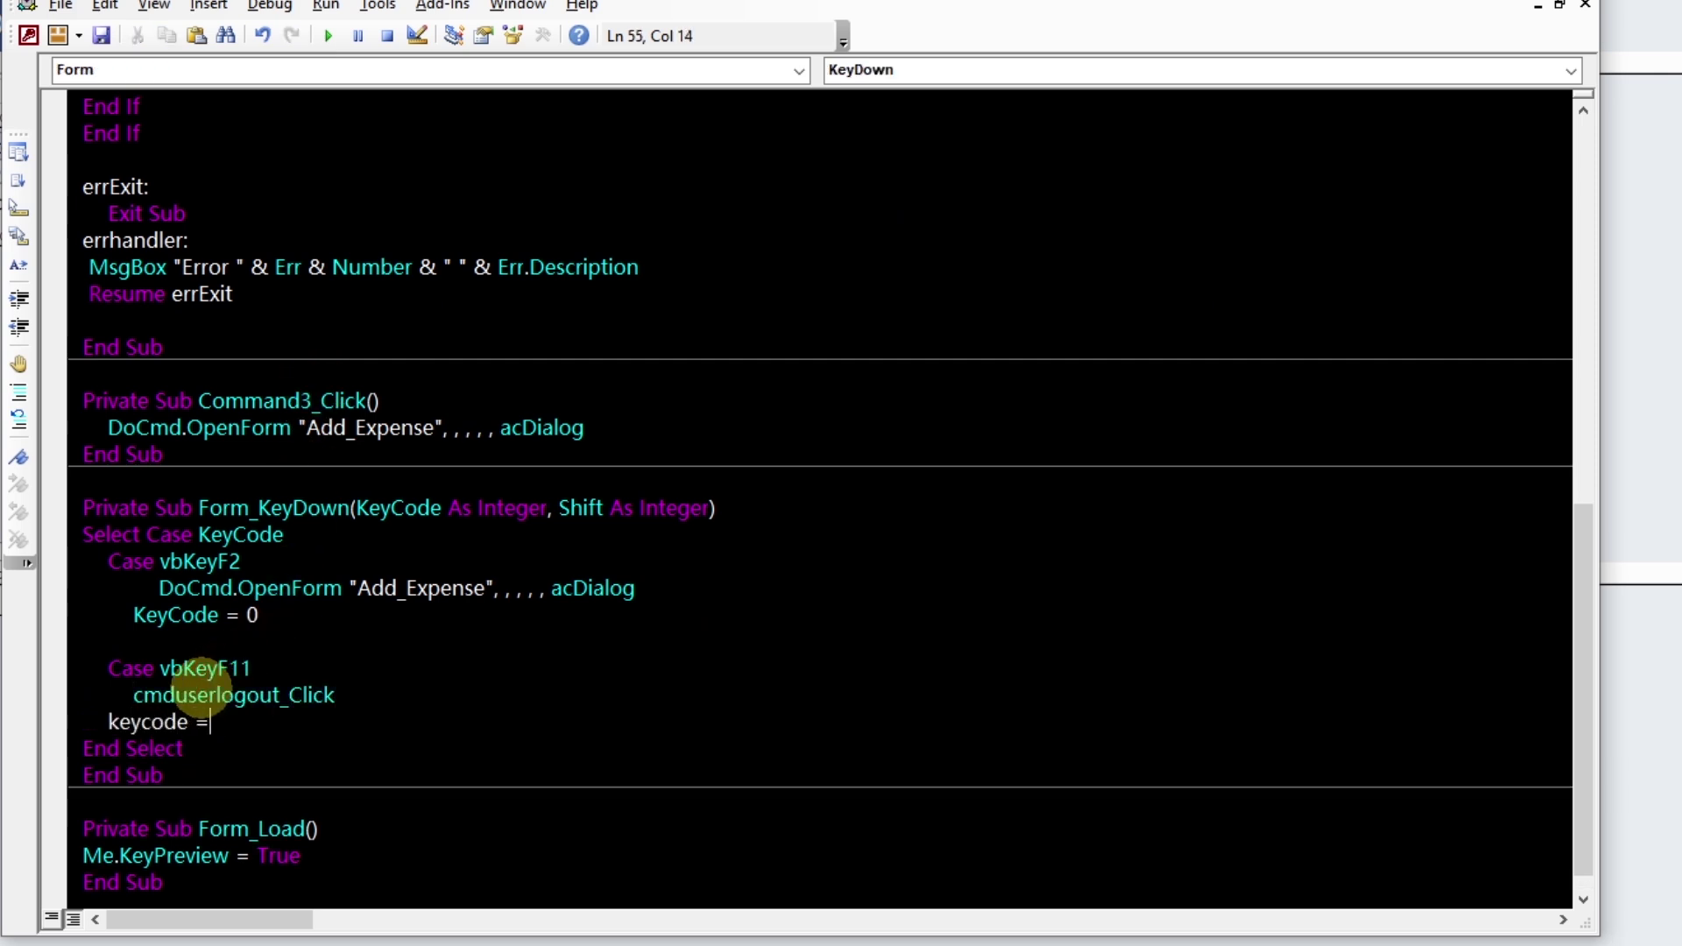
text(0)
key(Return)
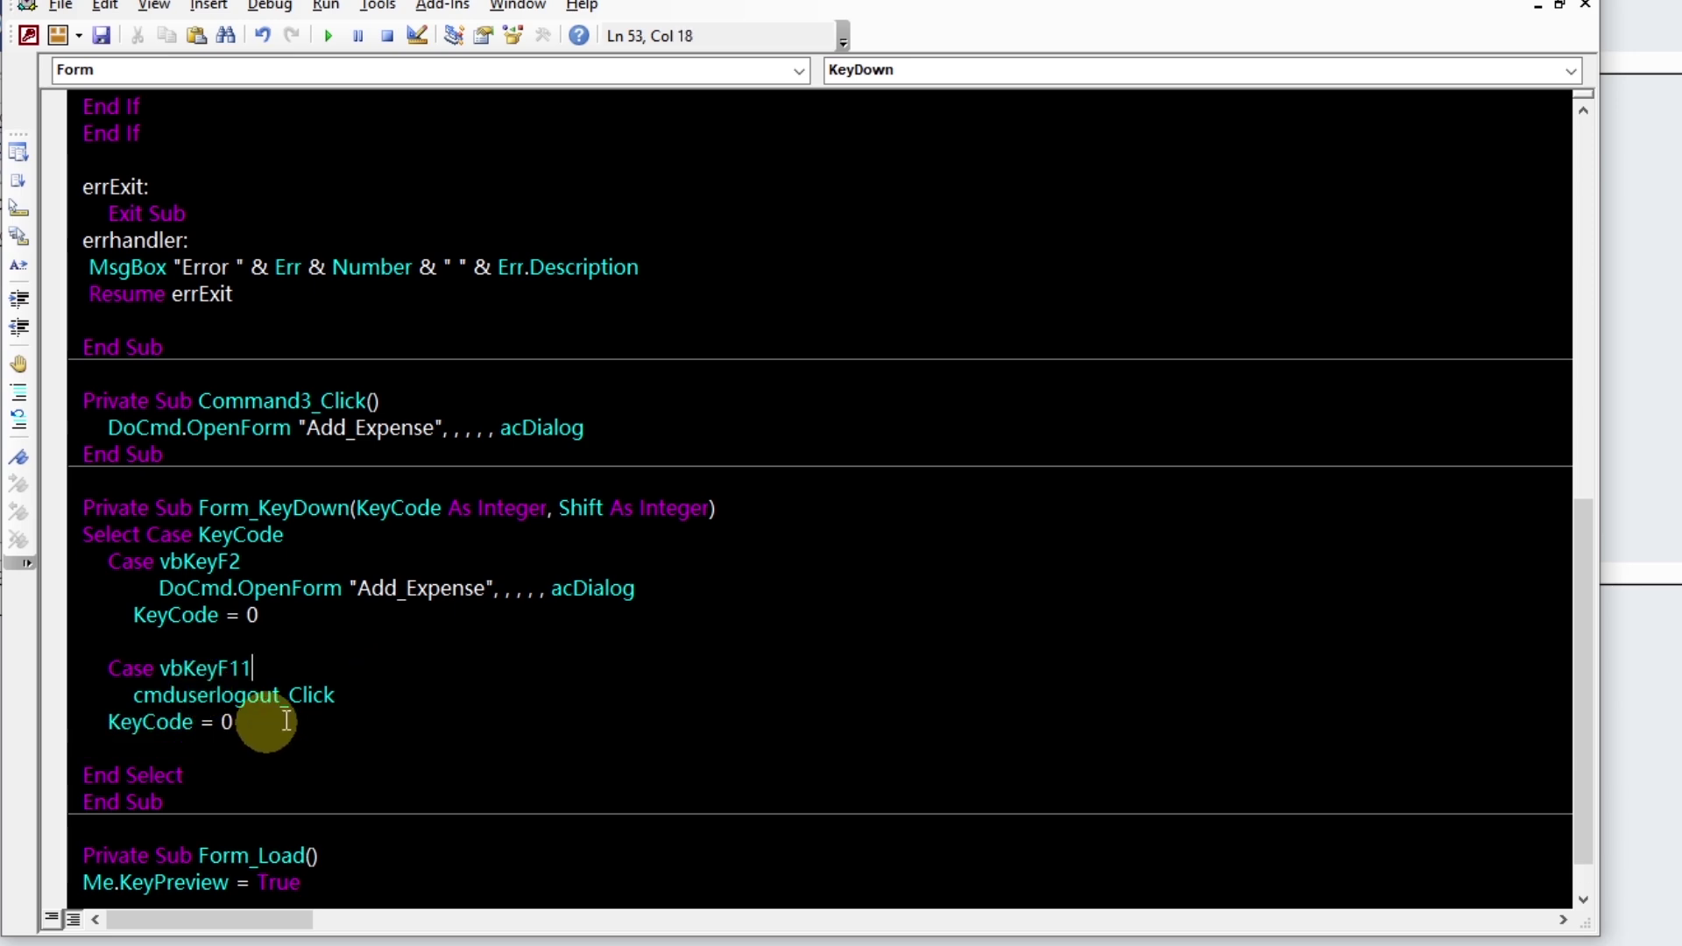
click(319, 726)
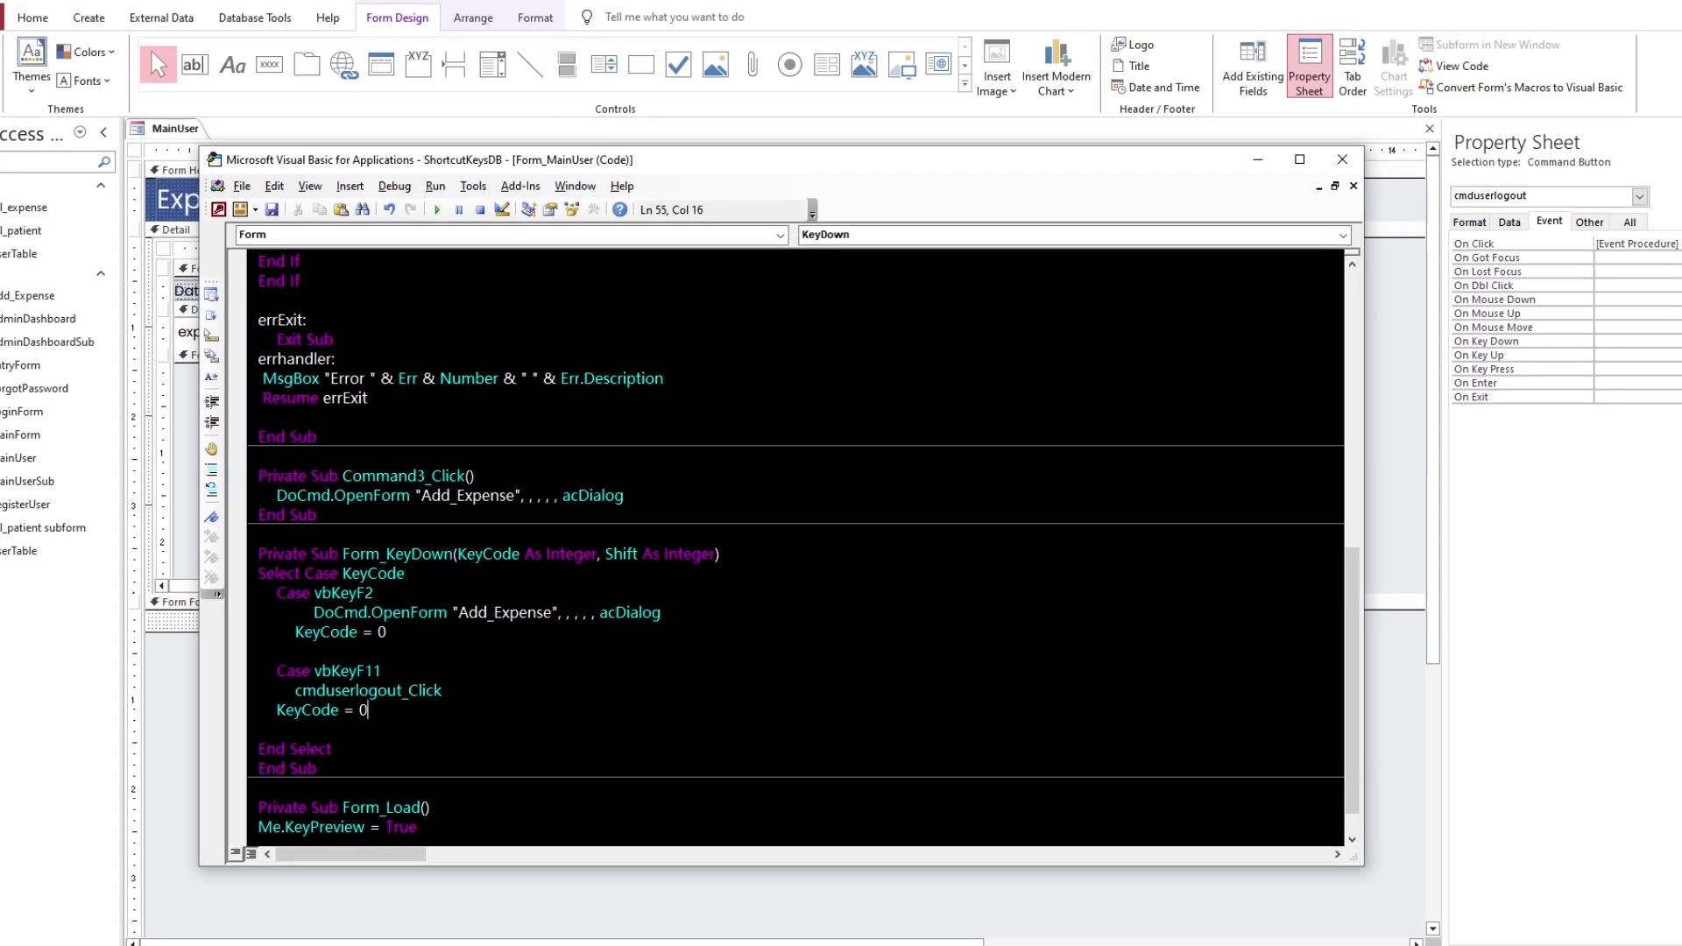
Run the MainUser form, trigger the logout shortcut, and answer No to the confirmation
key(alt+F11)
click(10, 60)
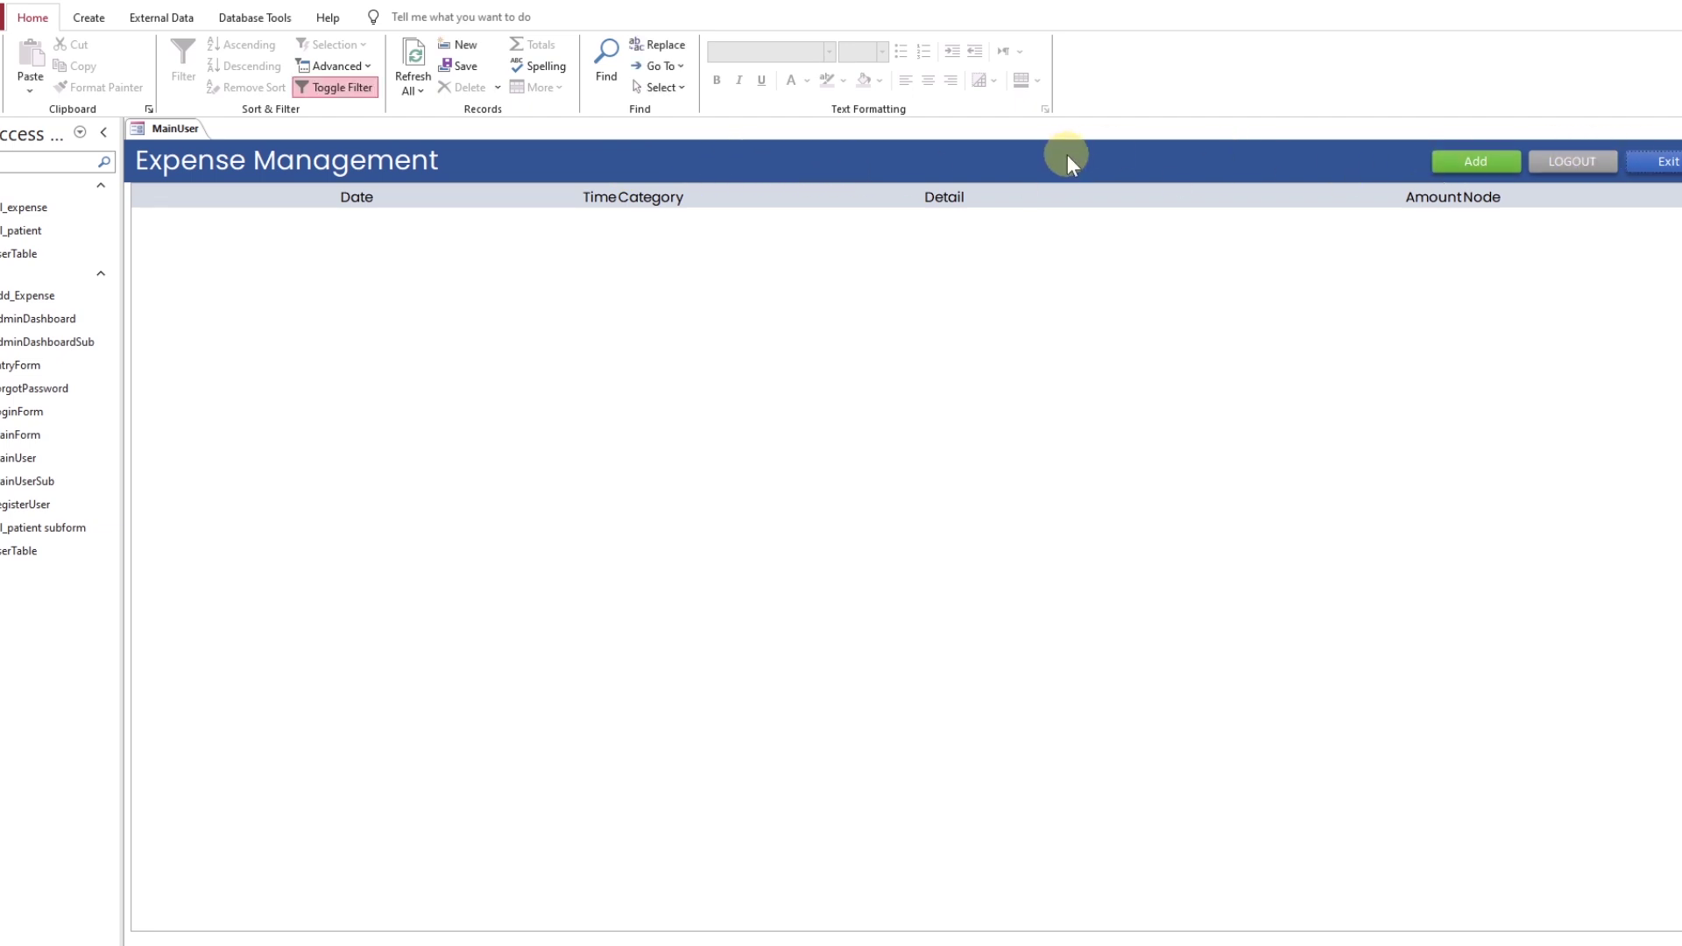
key(Escape)
click(977, 548)
Return MainUser to Design View and reopen the form's On Key Down code
right_click(176, 129)
click(233, 254)
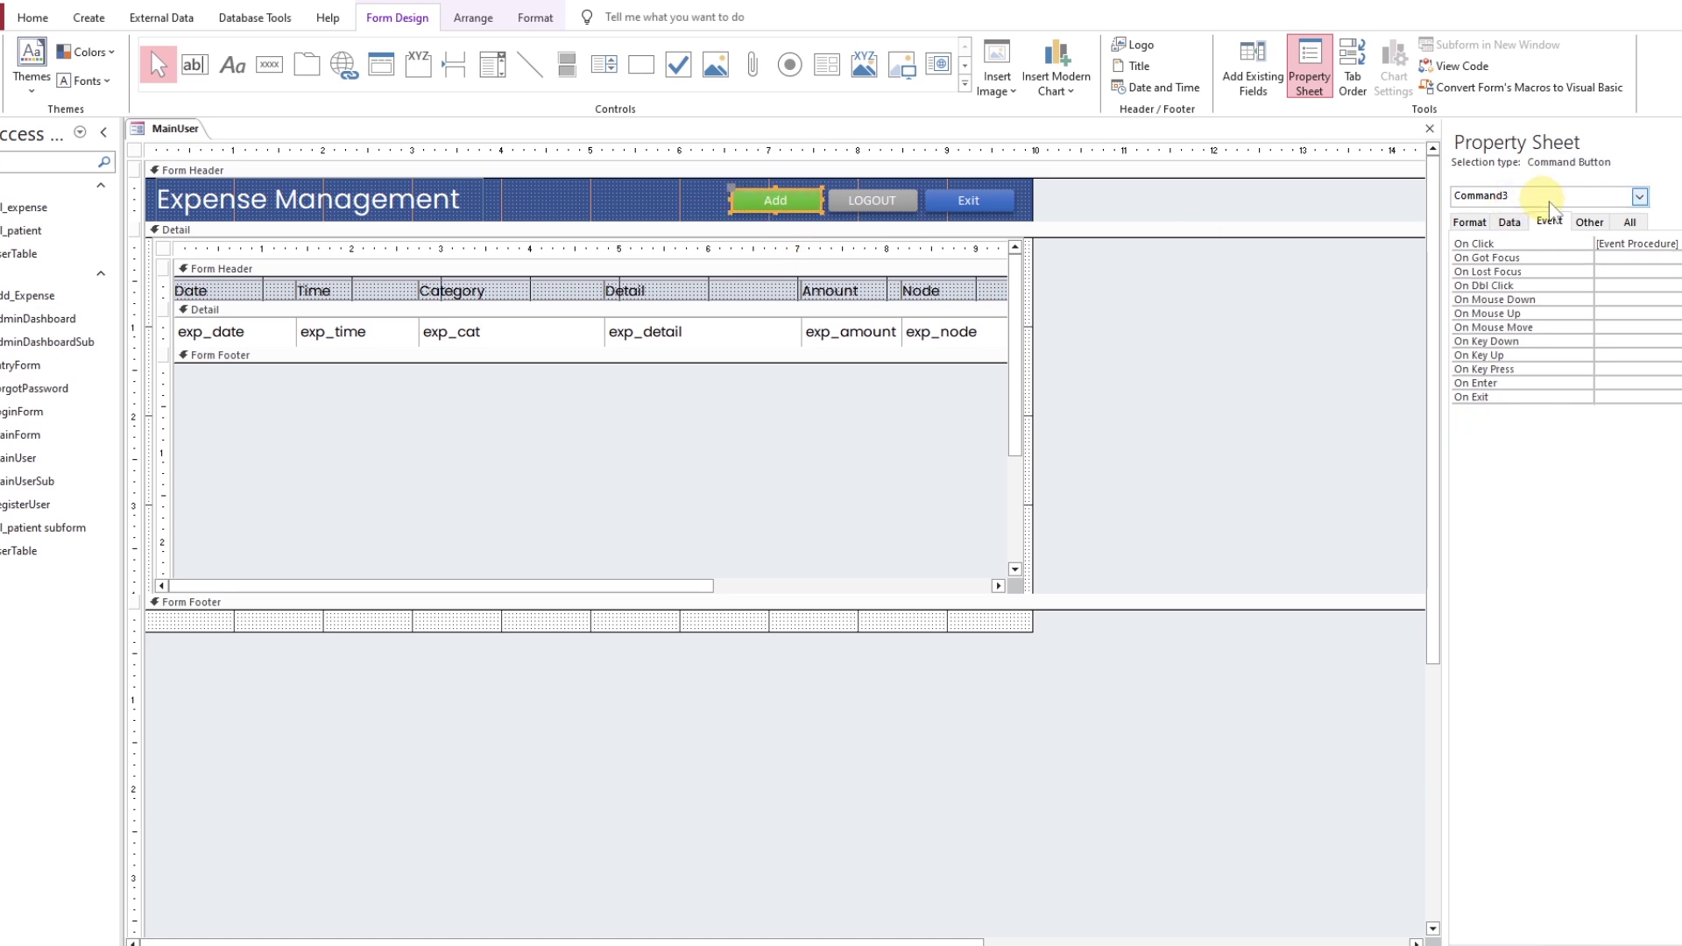
click(1591, 221)
click(135, 153)
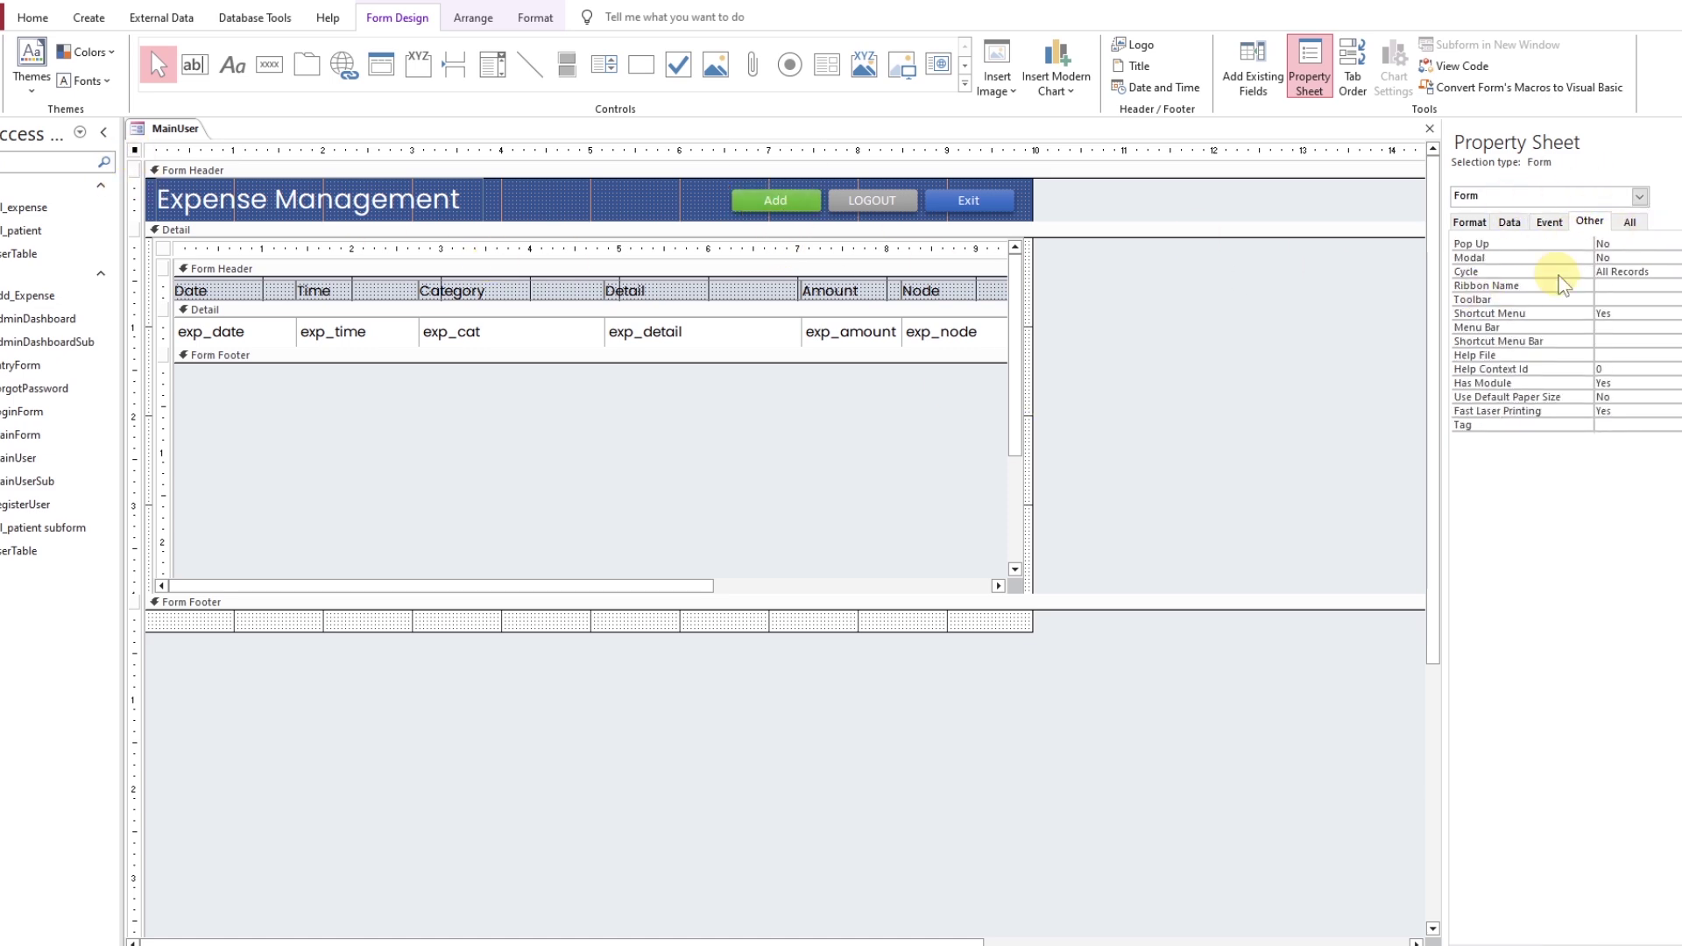
click(1549, 221)
click(1668, 493)
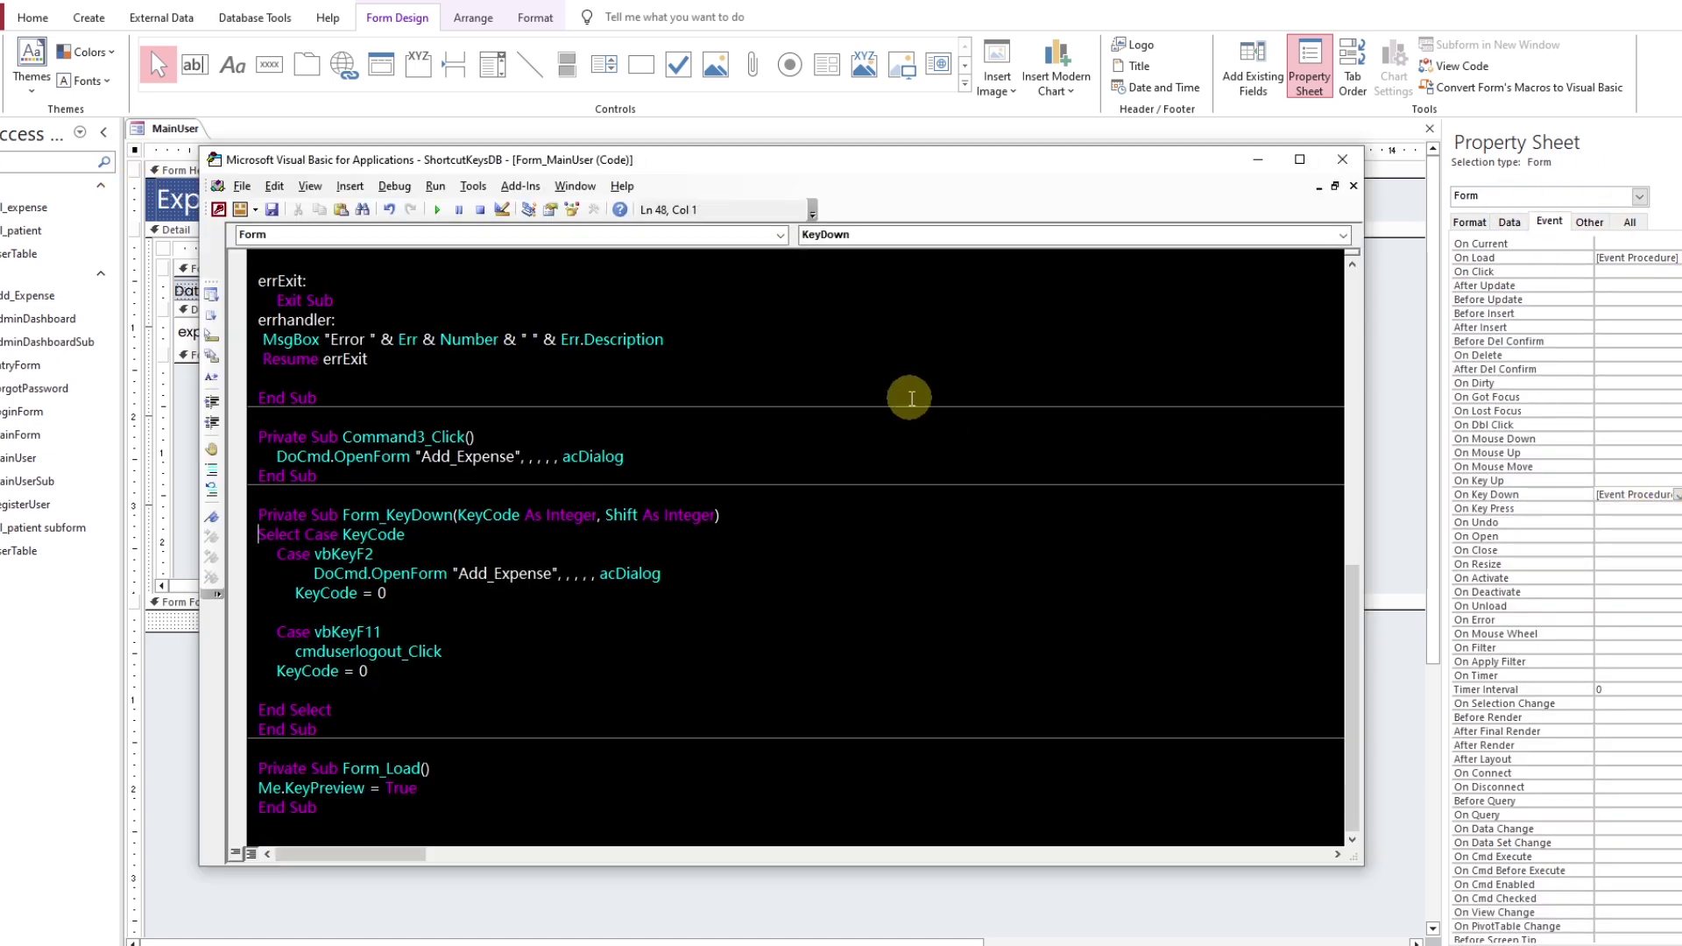
Replace the F2 case's DoCmd.OpenForm line with Command3_Click, adding room after the F11 case
drag(606, 564, 144, 562)
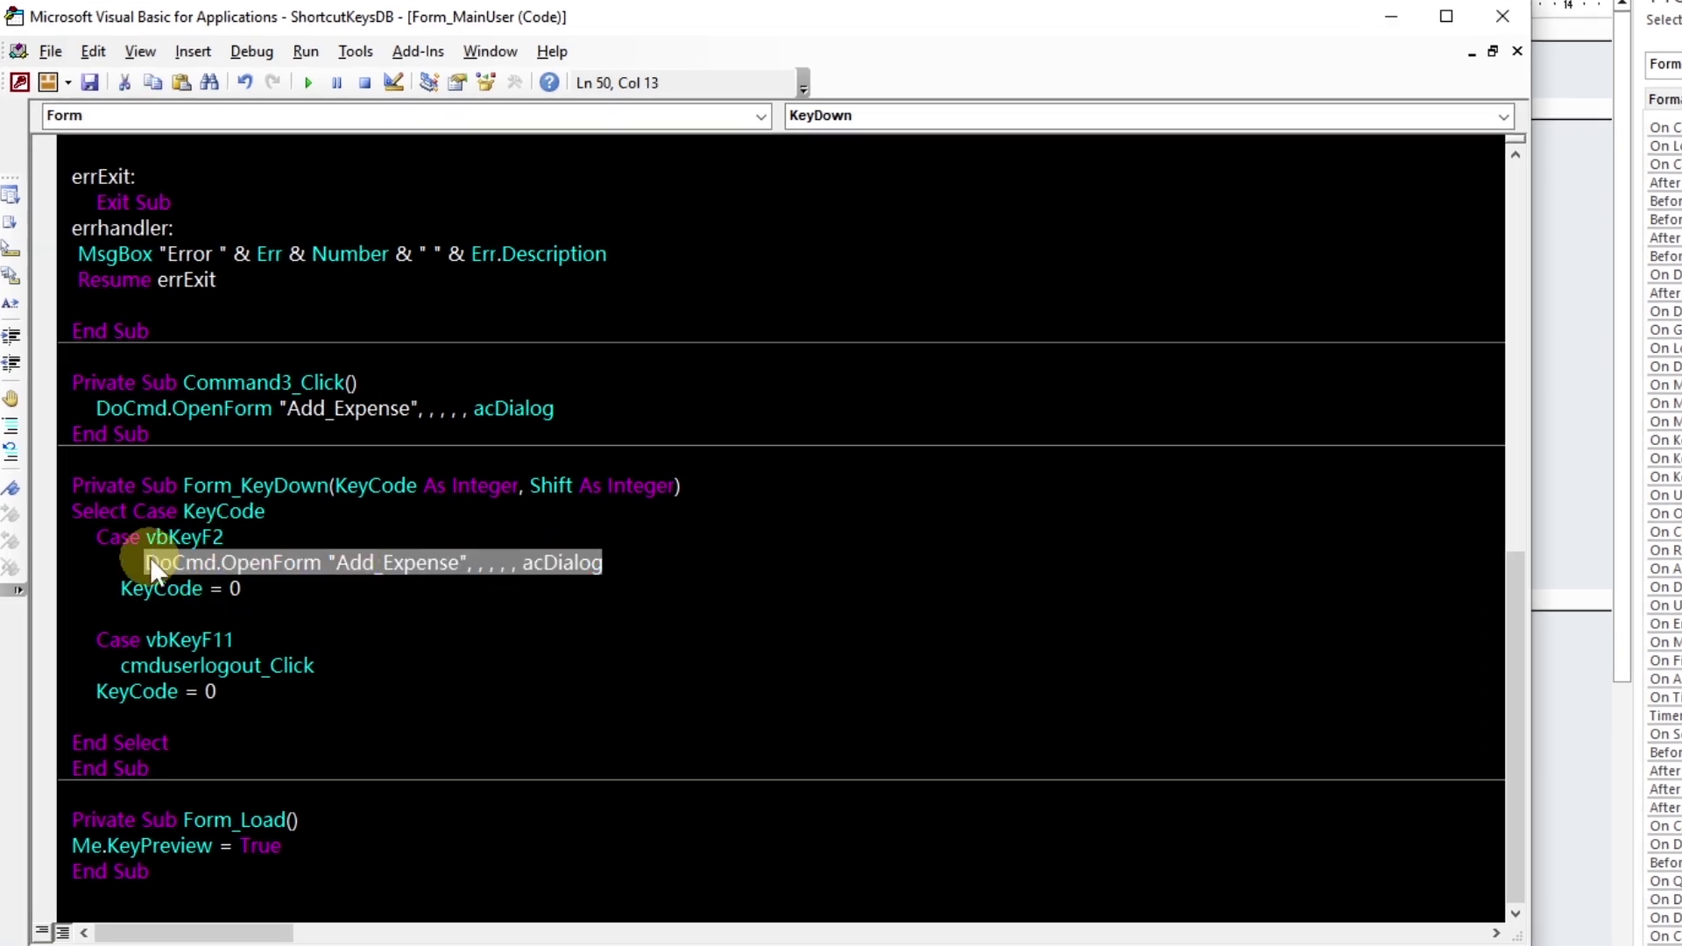
key(Delete)
drag(183, 382, 345, 383)
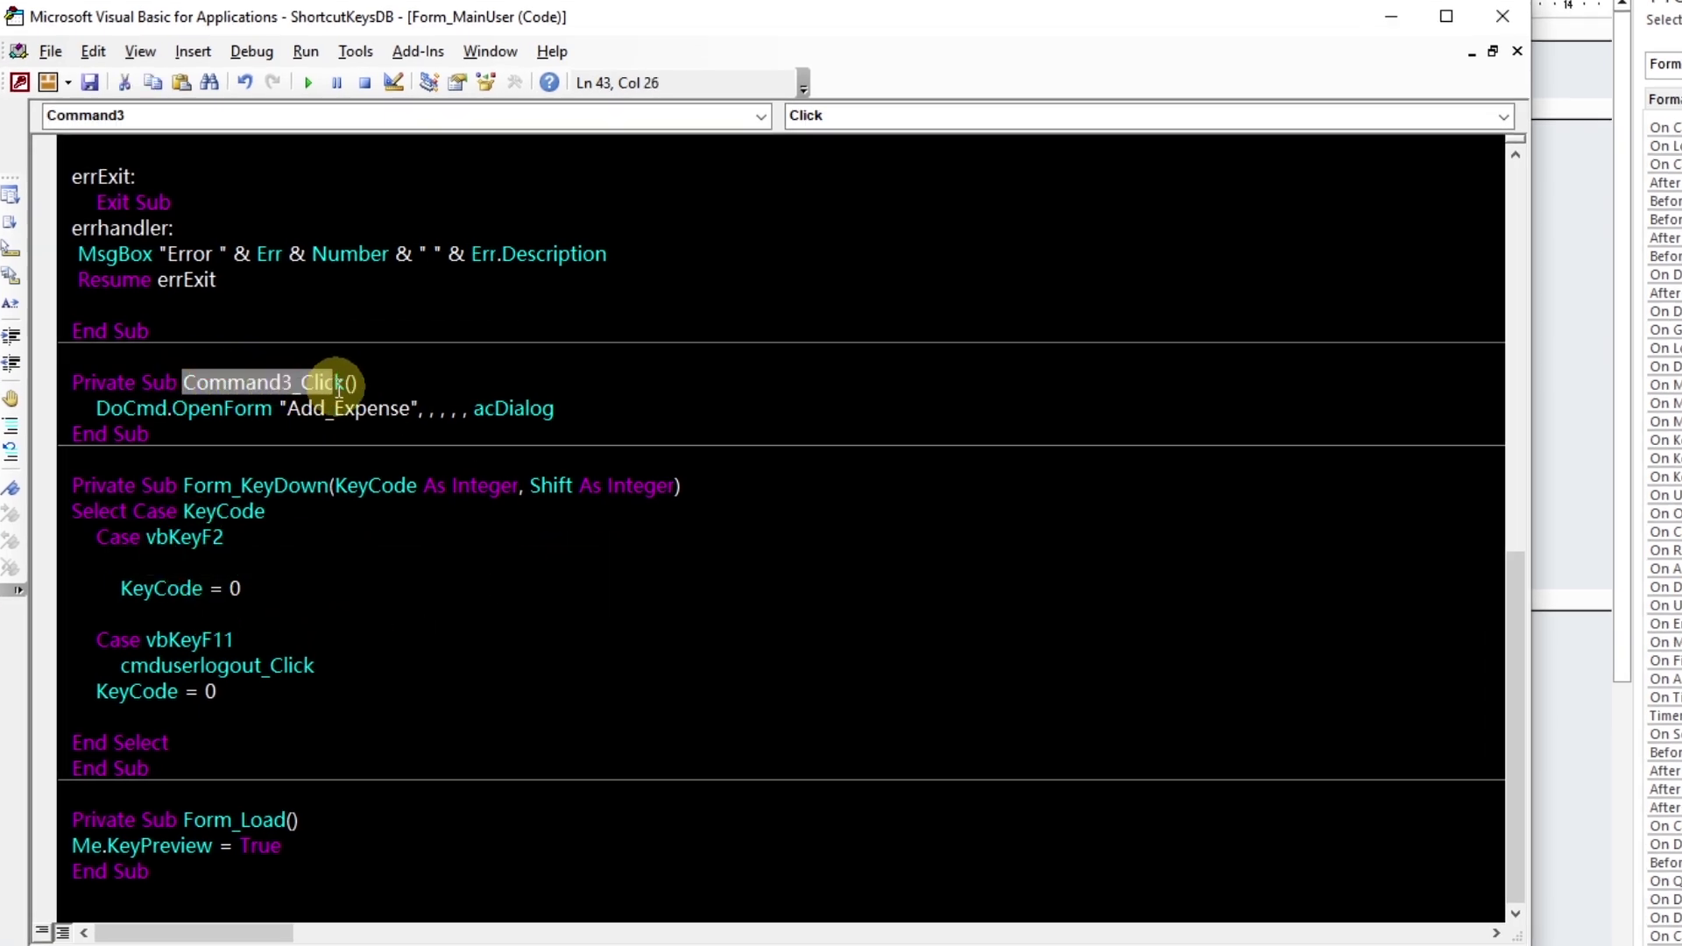
key(ctrl+c)
click(245, 565)
key(ctrl+v)
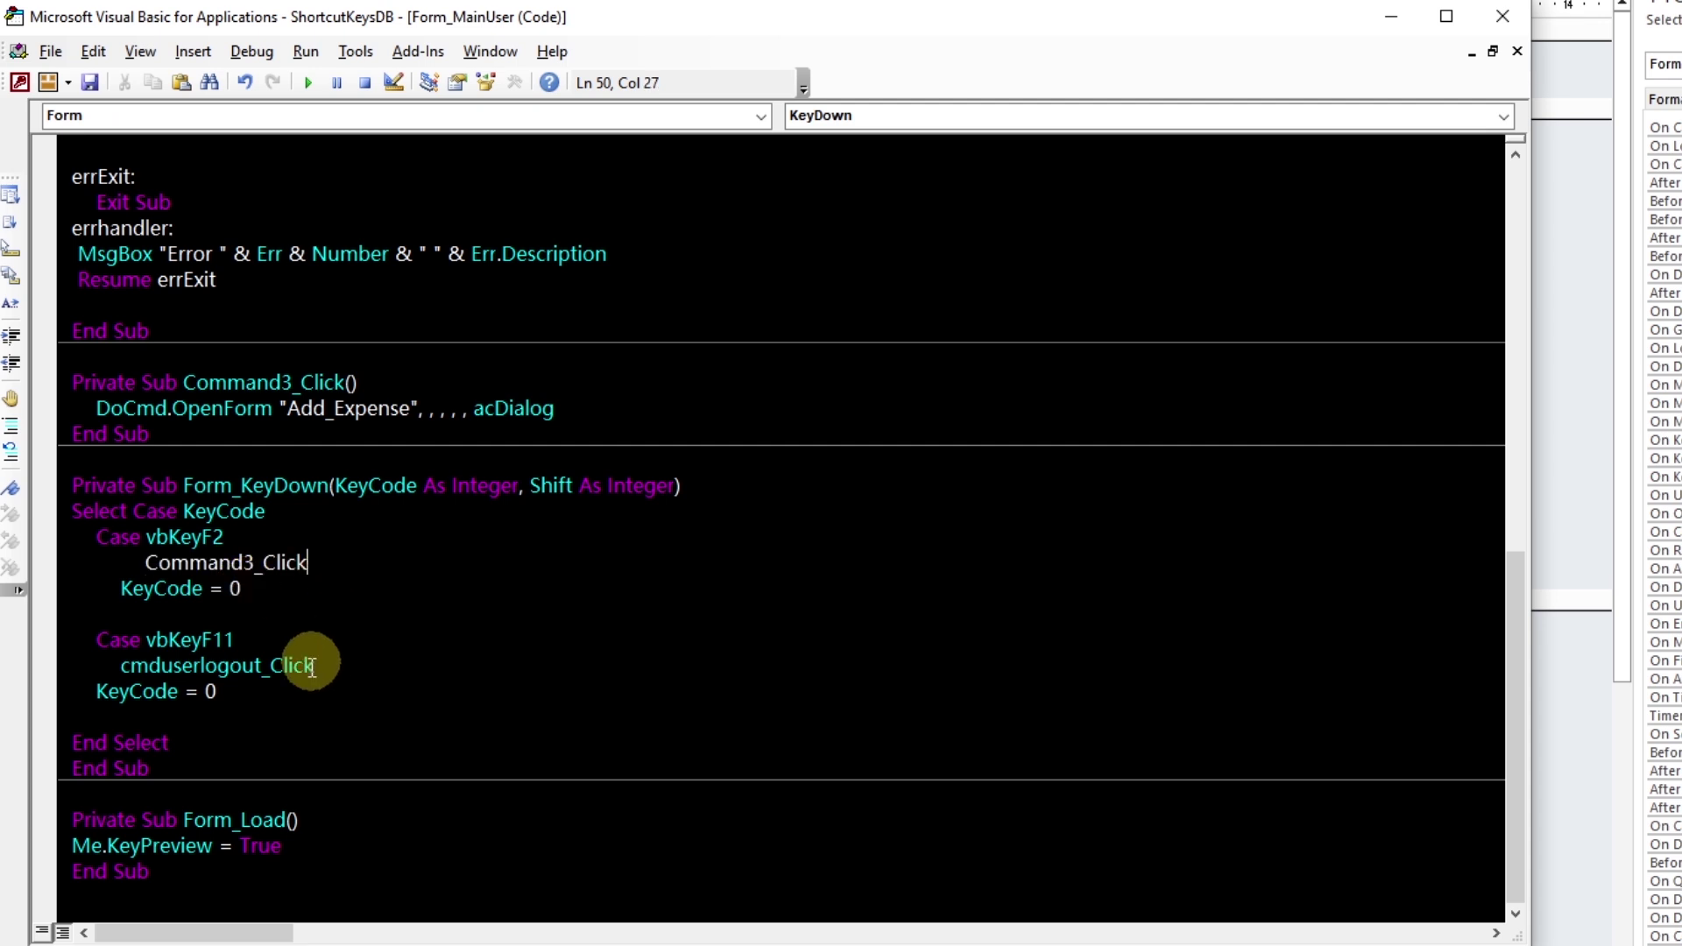
click(282, 697)
key(Return)
key(Return)
text(case vbkeyf12)
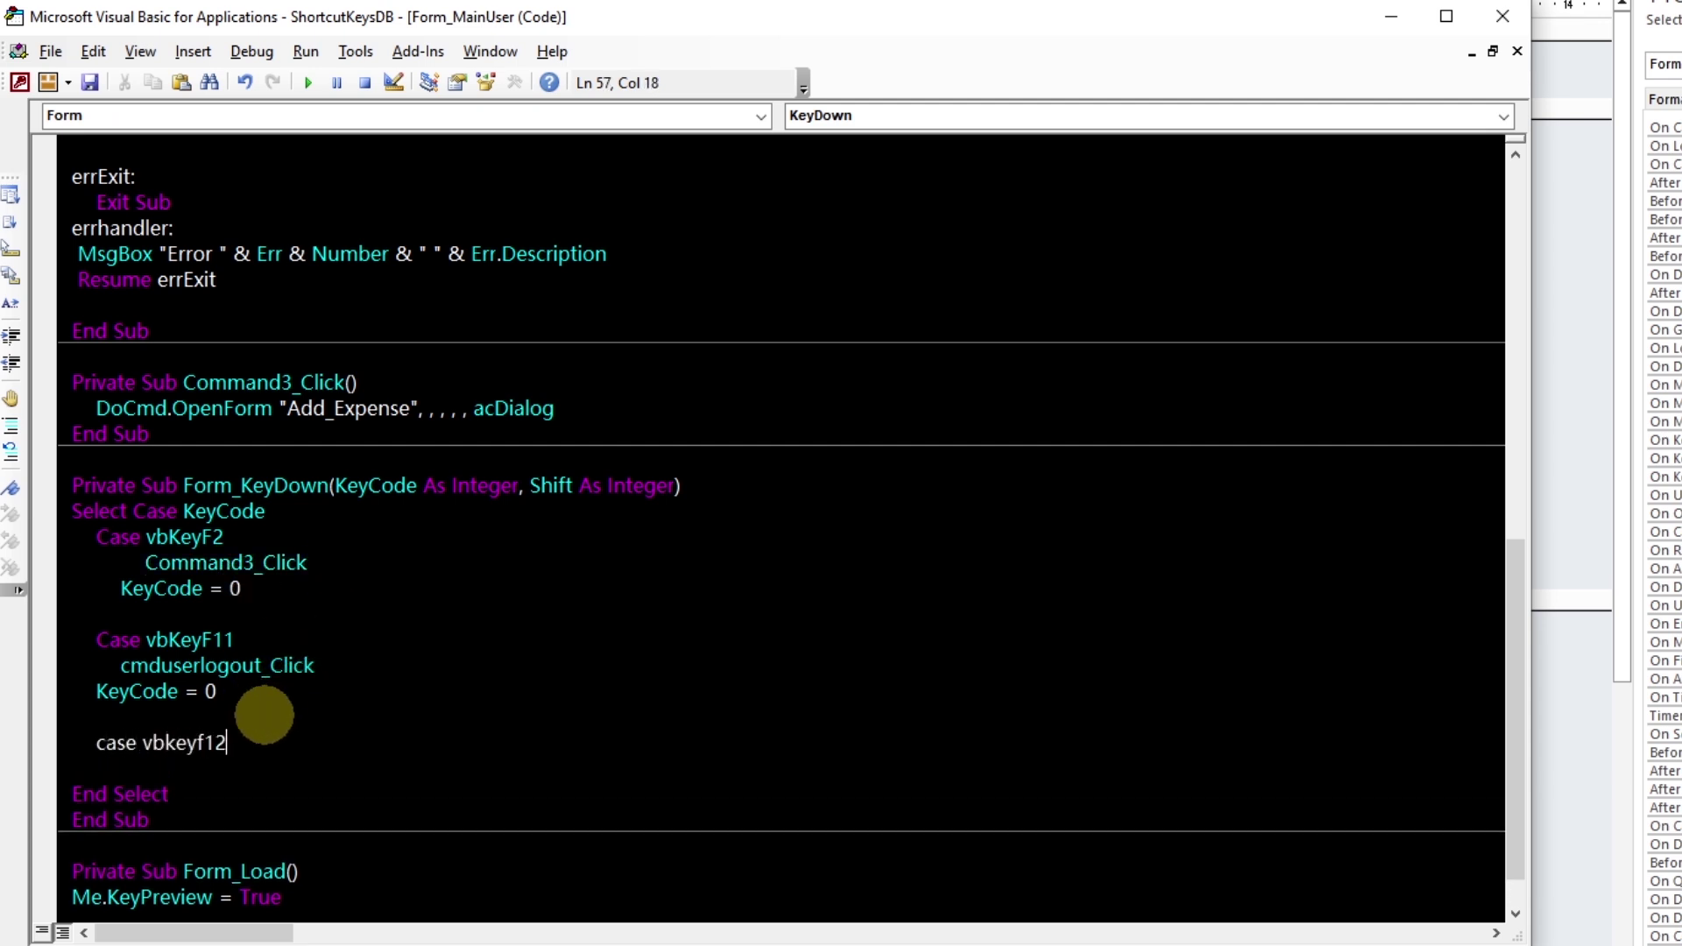
Add Case vbKeyF12 calling cmduserexit_Click with KeyCode = 0, then review the F2/F11/F12 cases
key(Return)
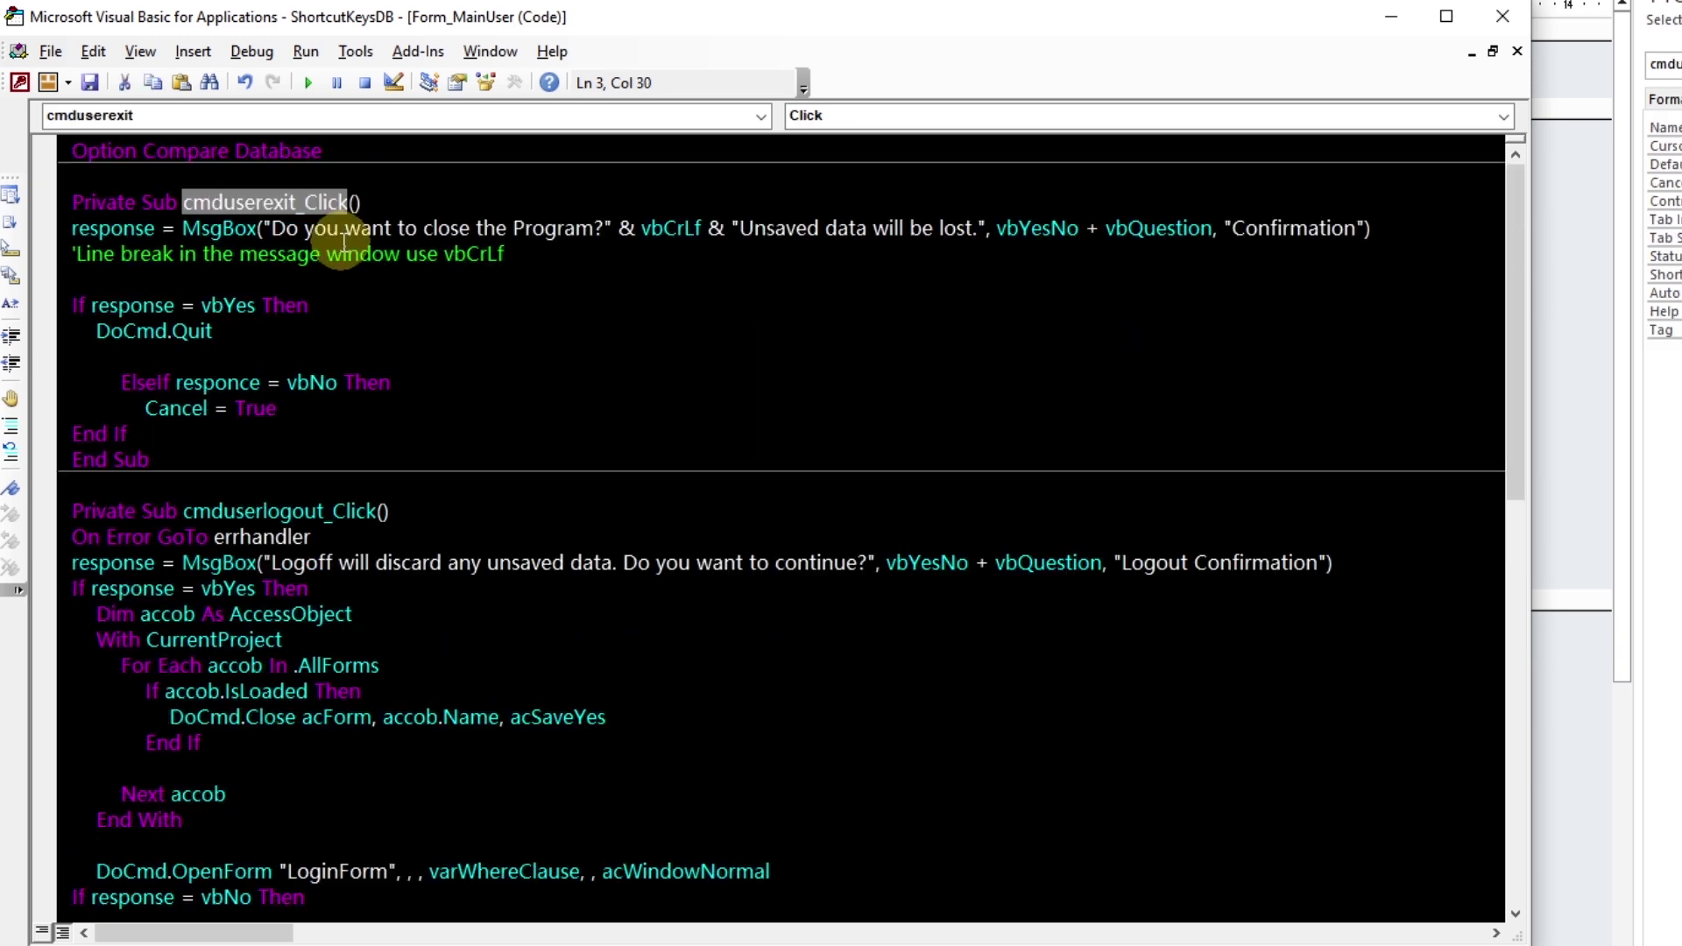
scroll(233, 714, down, 1)
text(cmduserexit_Click)
key(Return)
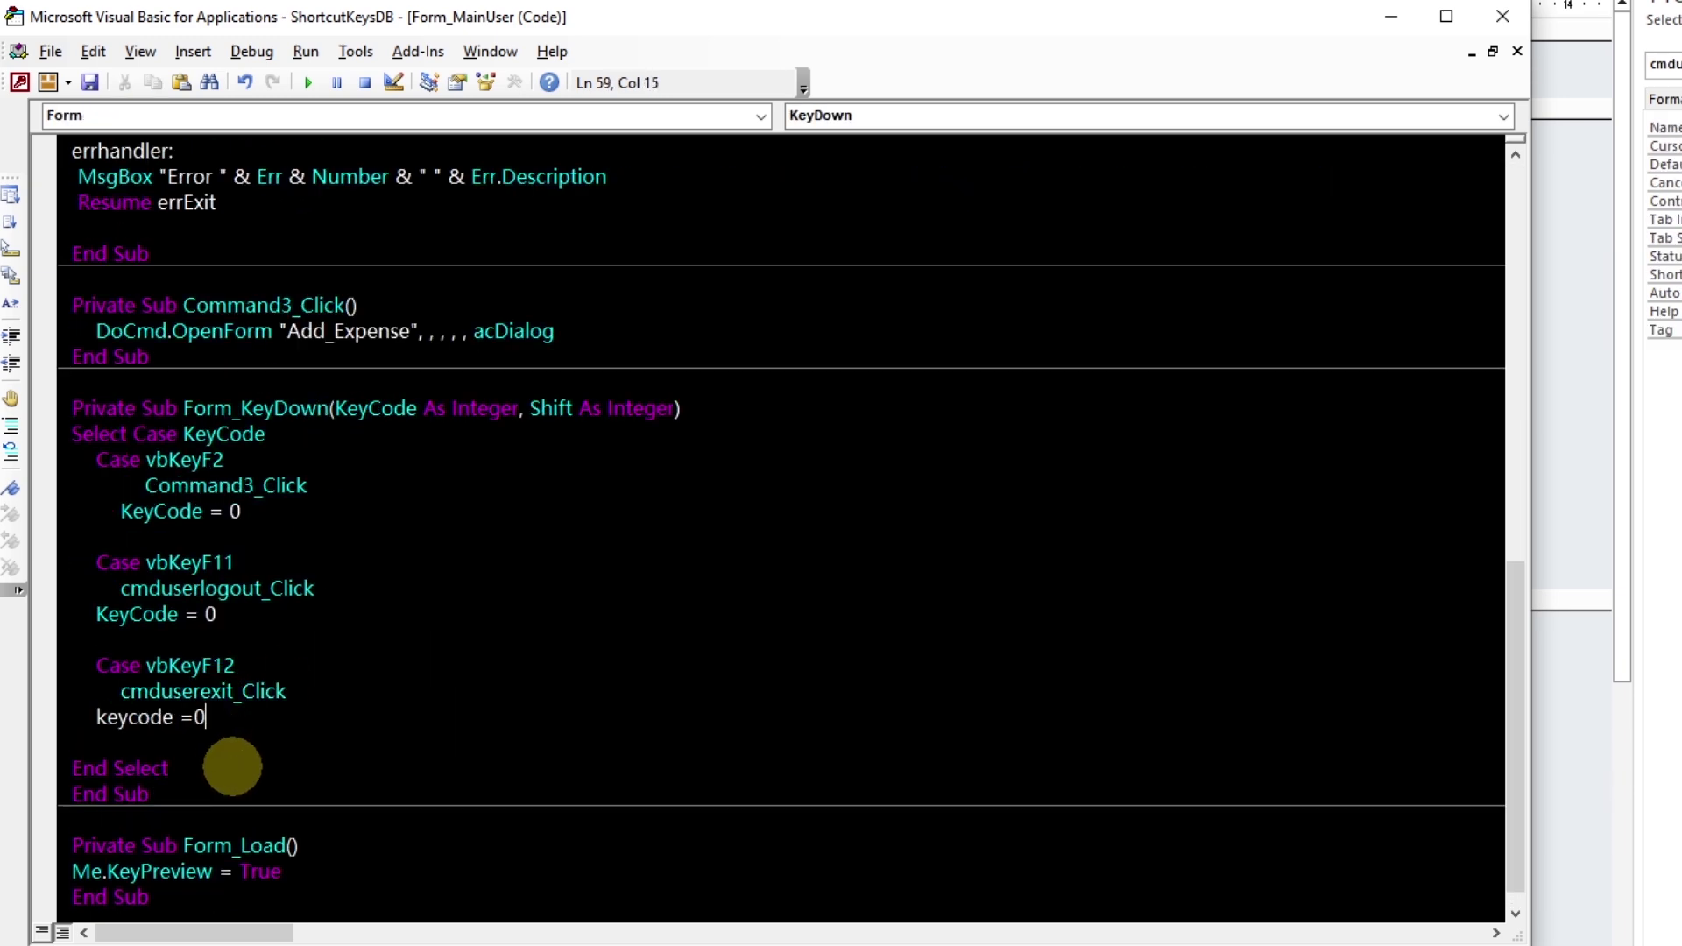
drag(146, 460, 223, 462)
drag(145, 563, 249, 565)
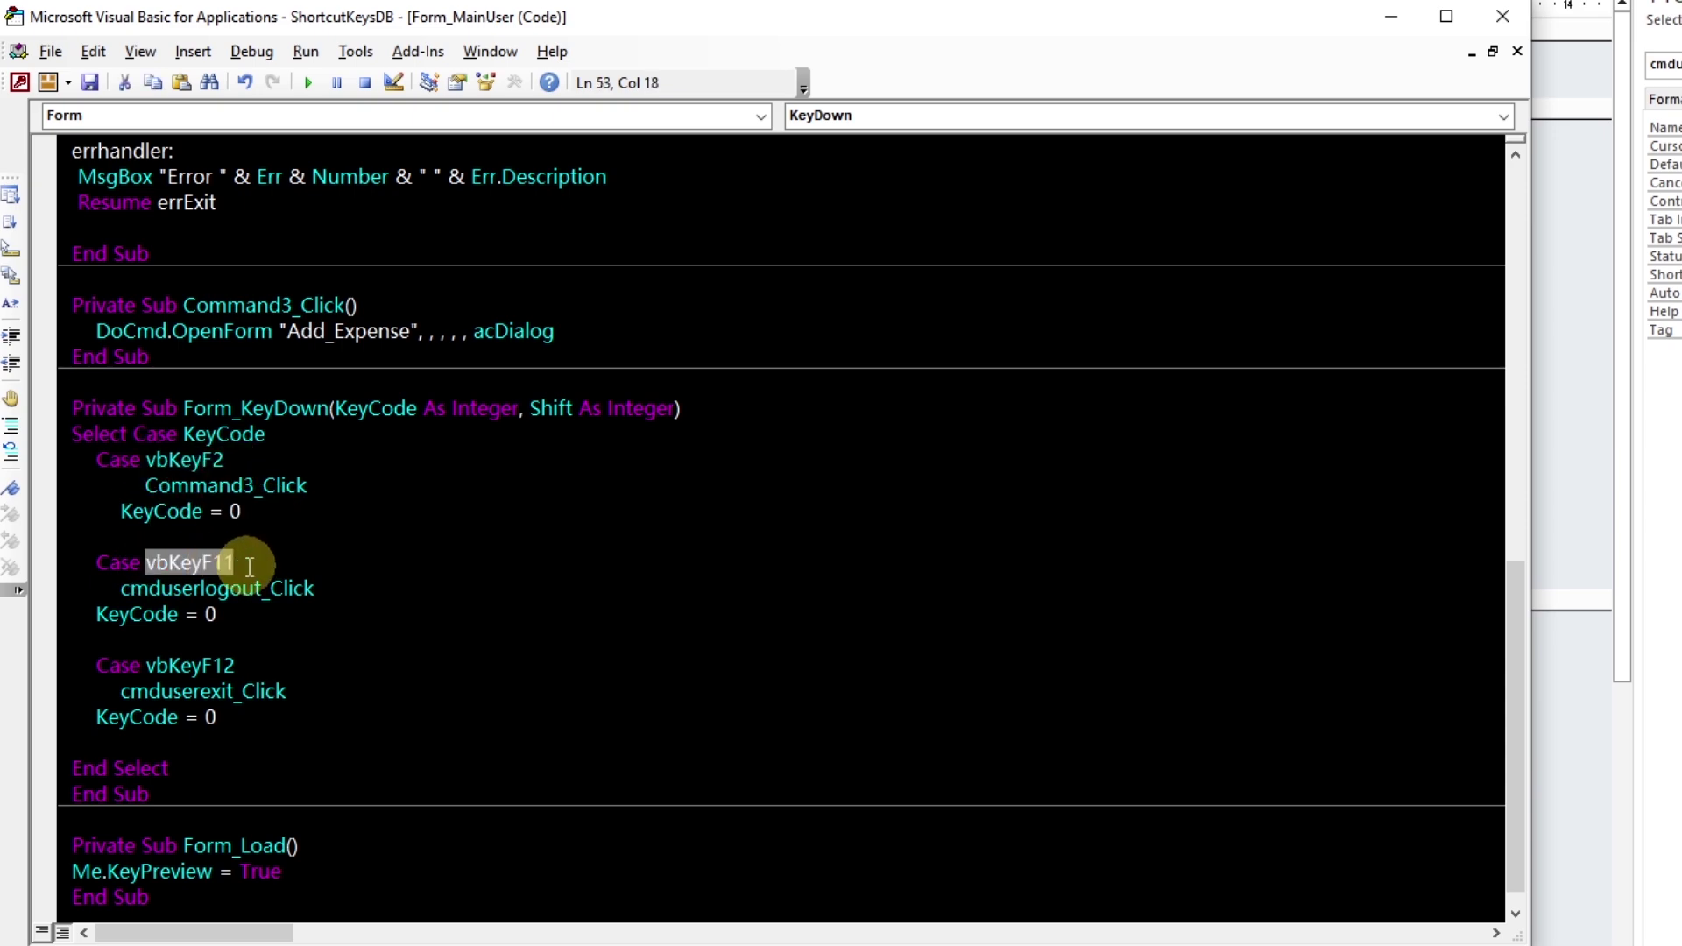
drag(146, 665, 249, 668)
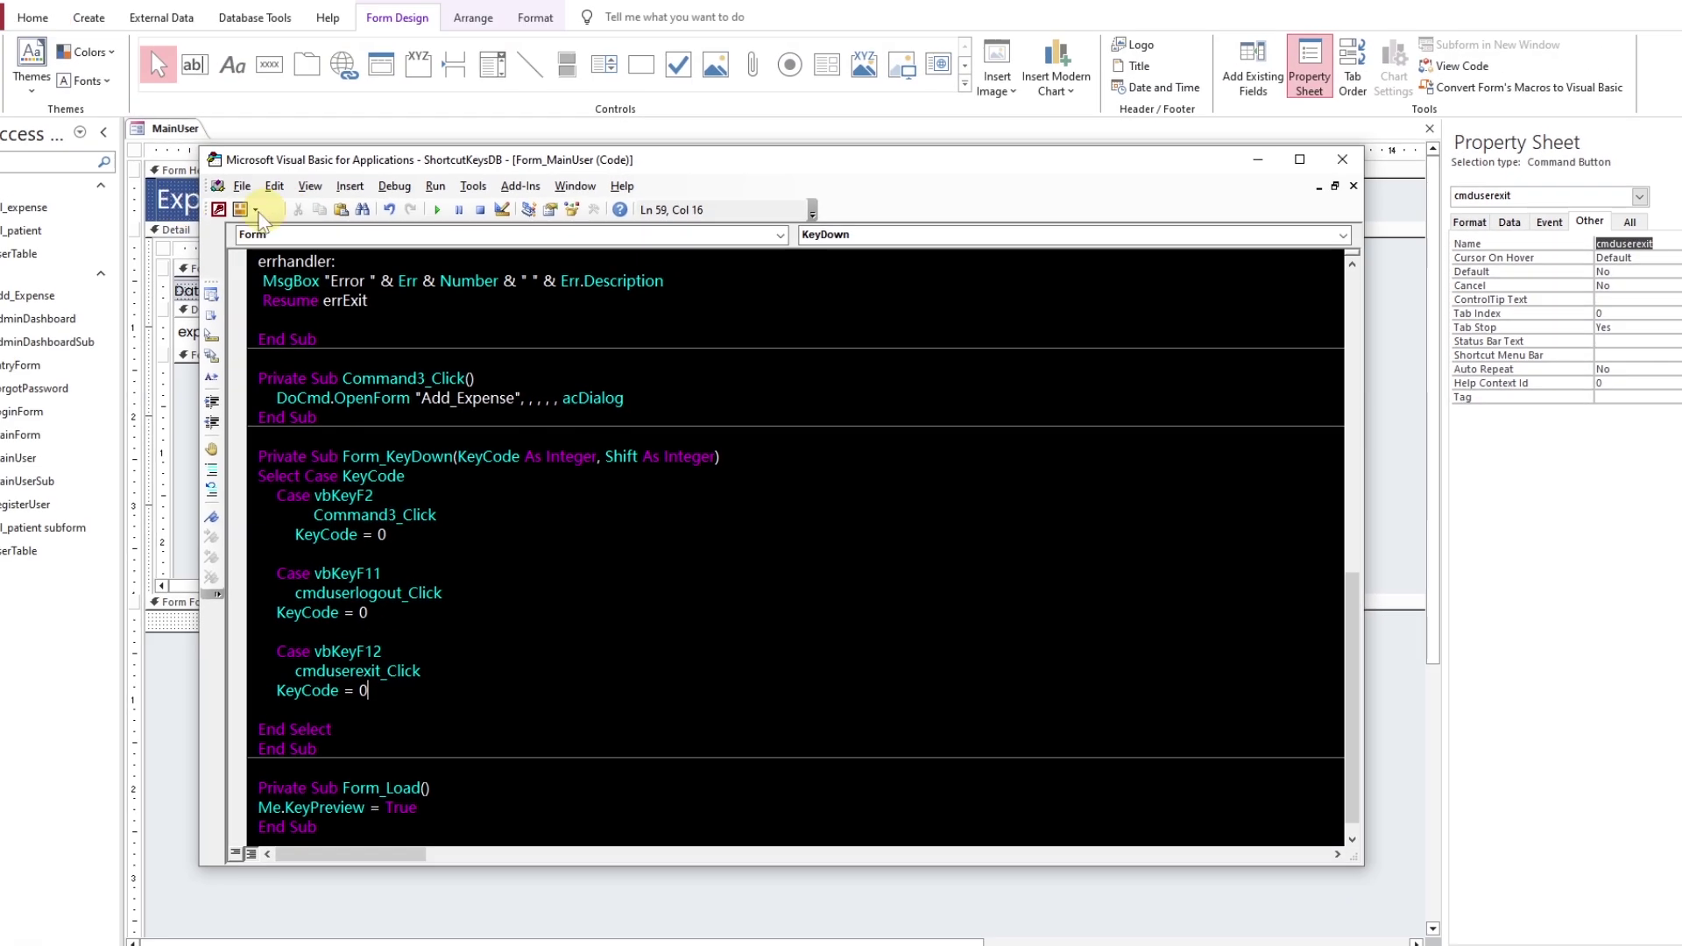
click(151, 51)
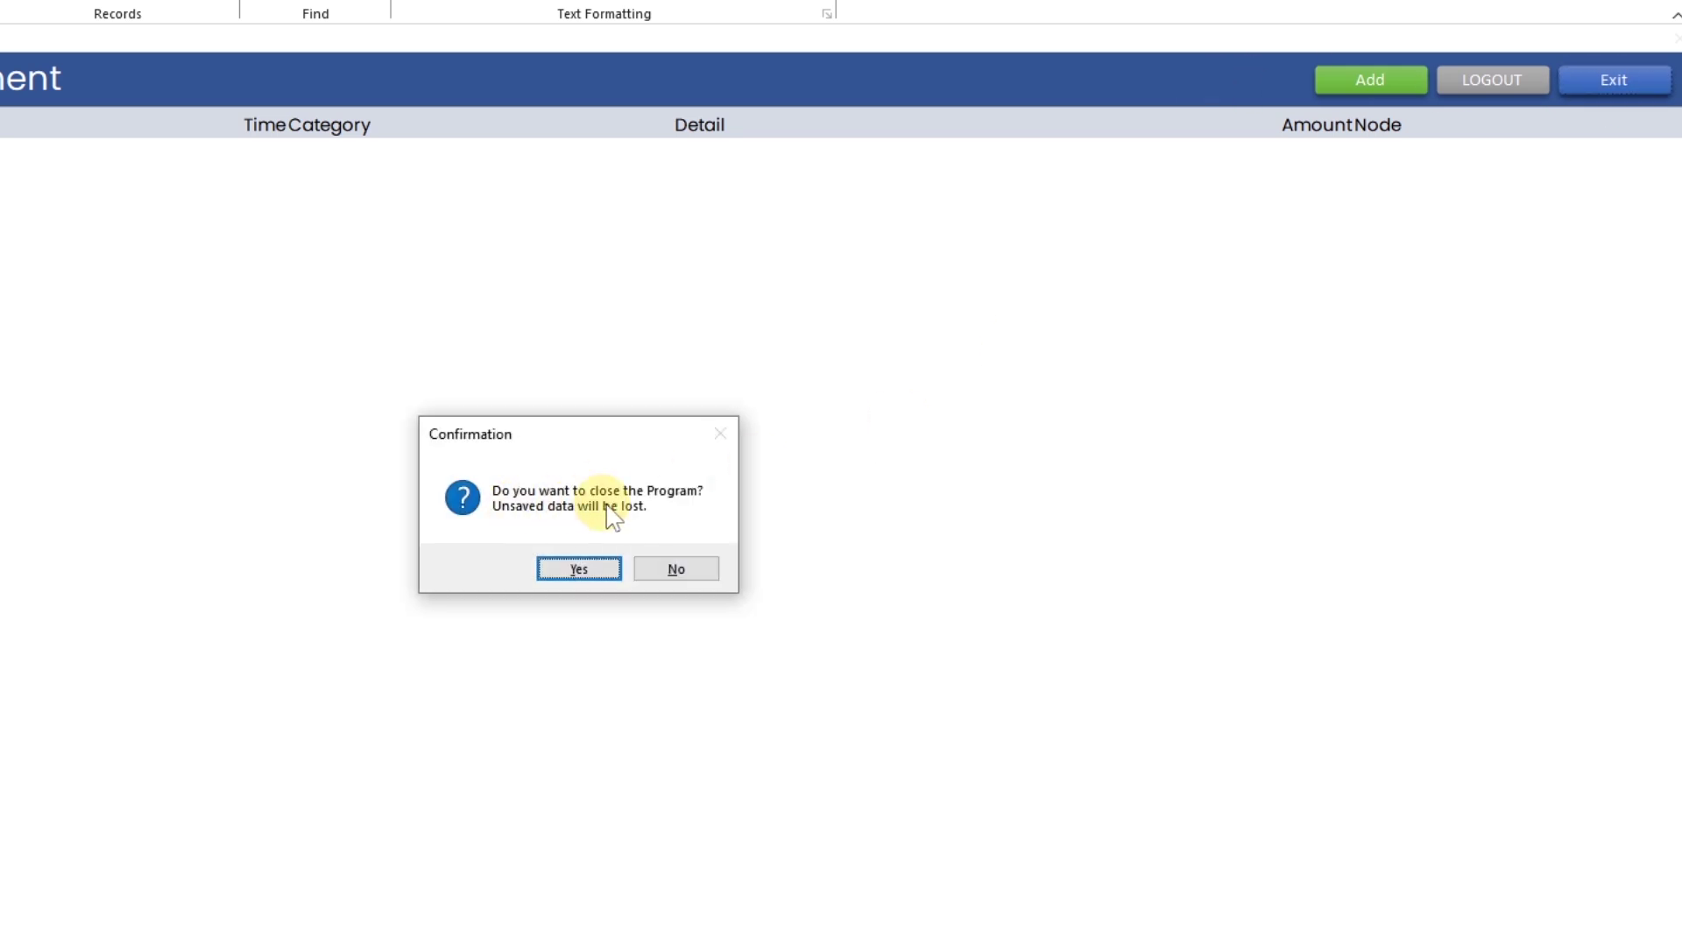
Answer No to the quit confirmation raised by the F12 shortcut
click(657, 567)
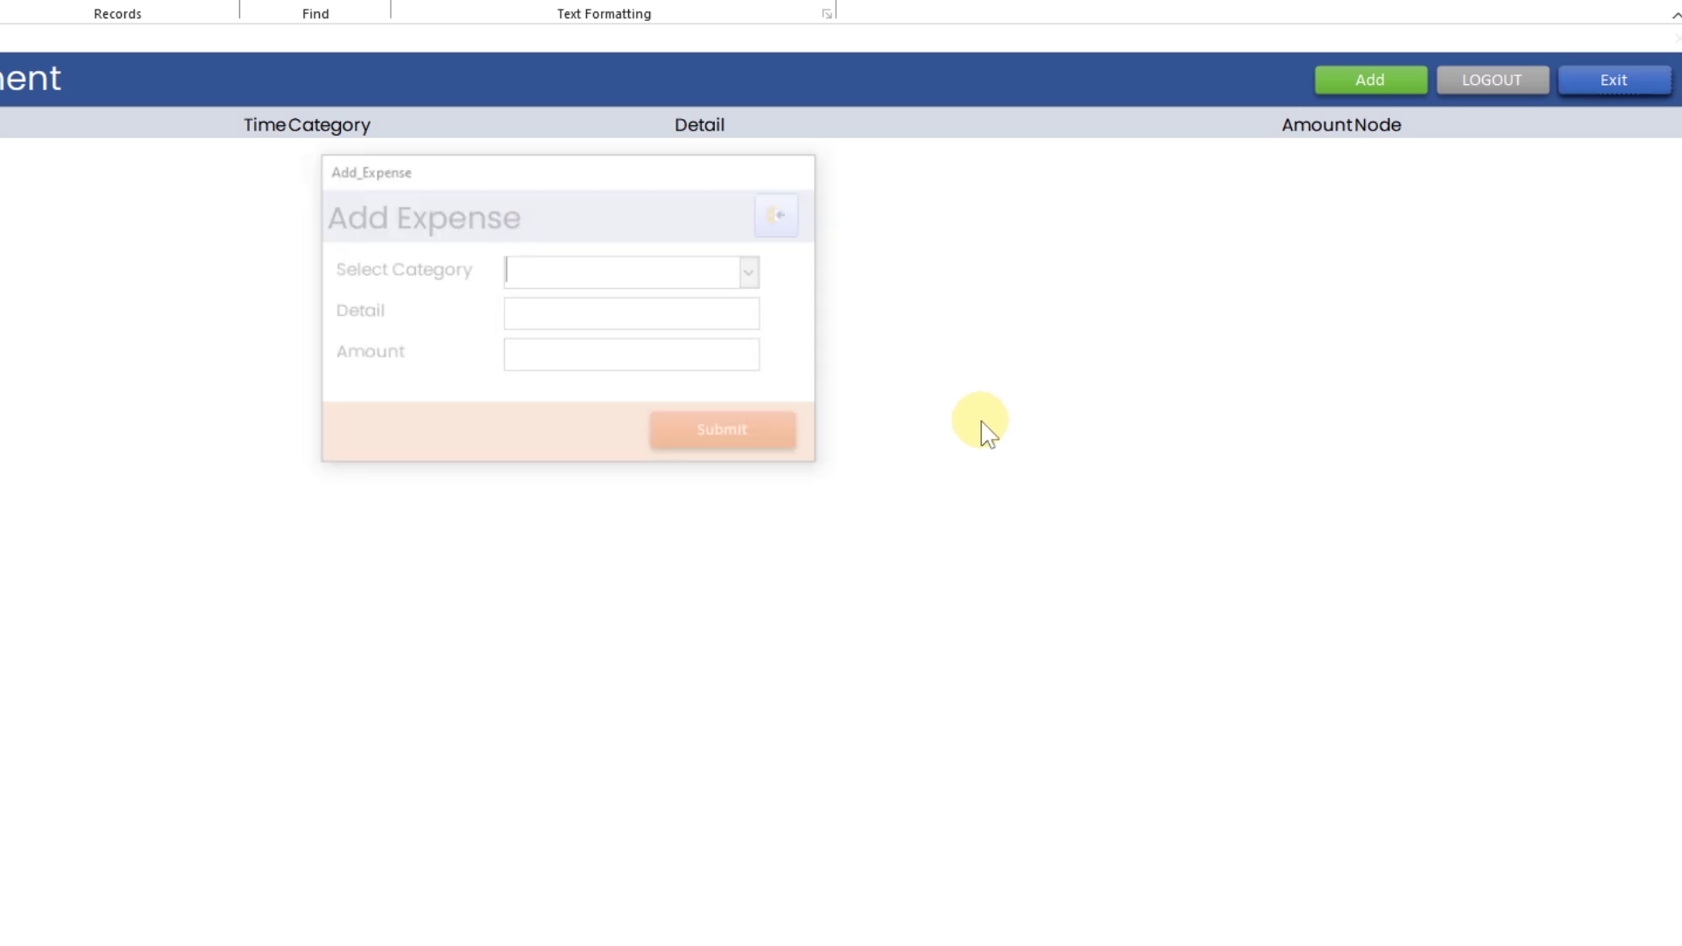
Open Add_Expense in Design View and write Me.KeyPreview = True in its On Load code
right_click(532, 175)
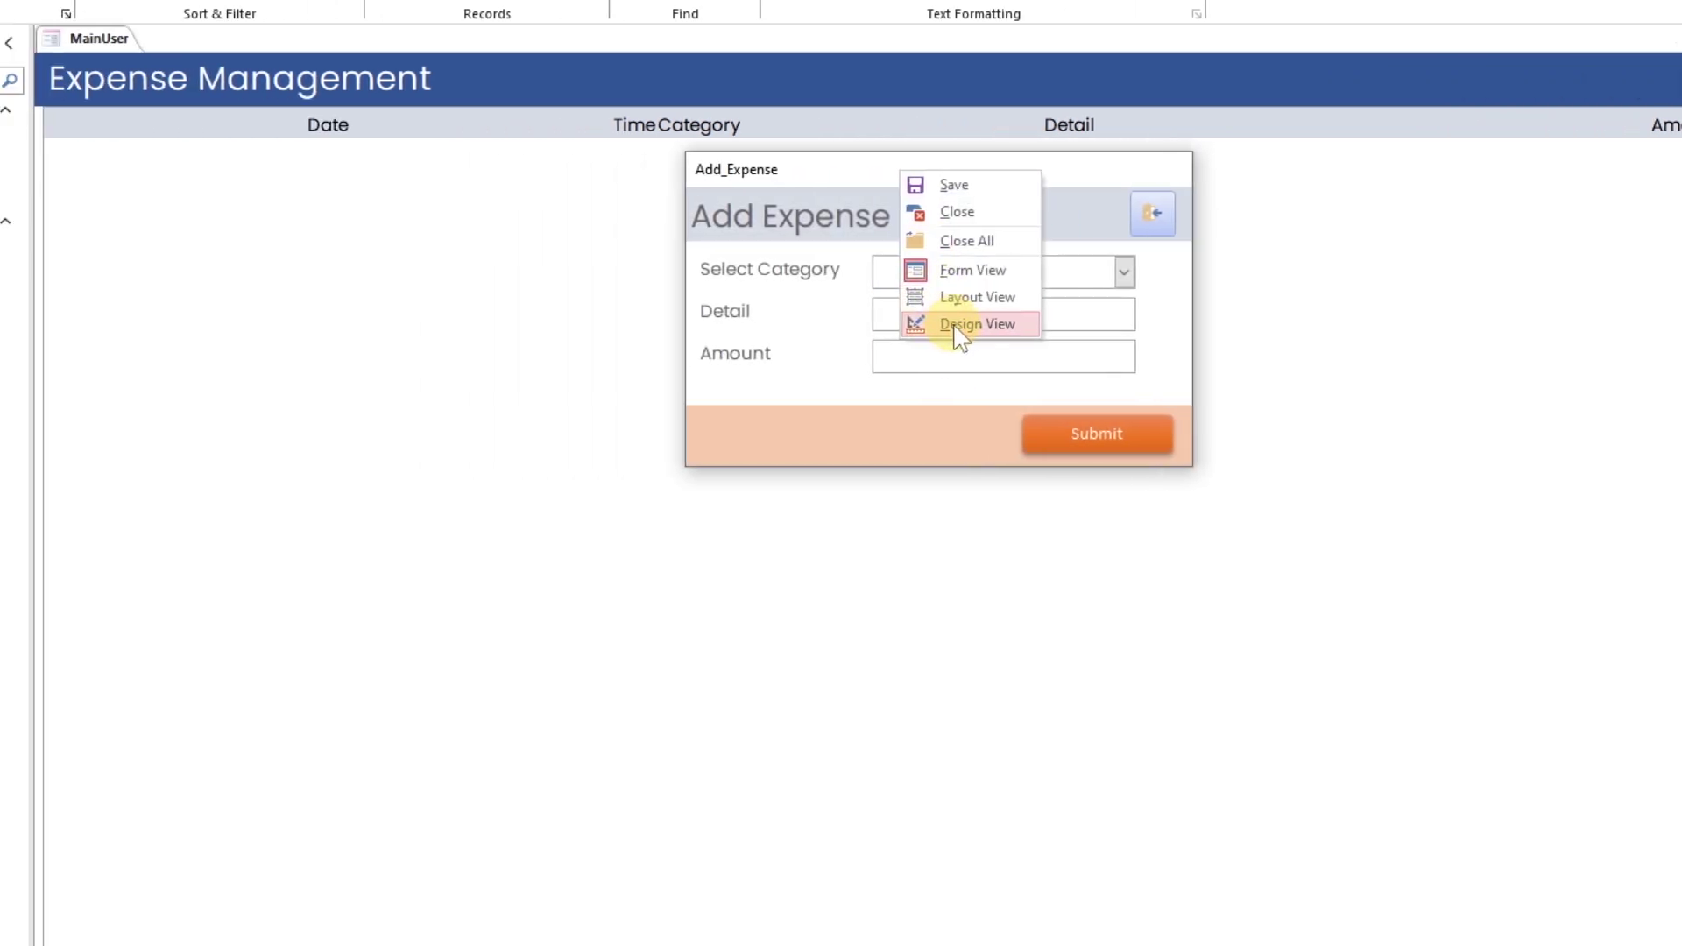
click(625, 324)
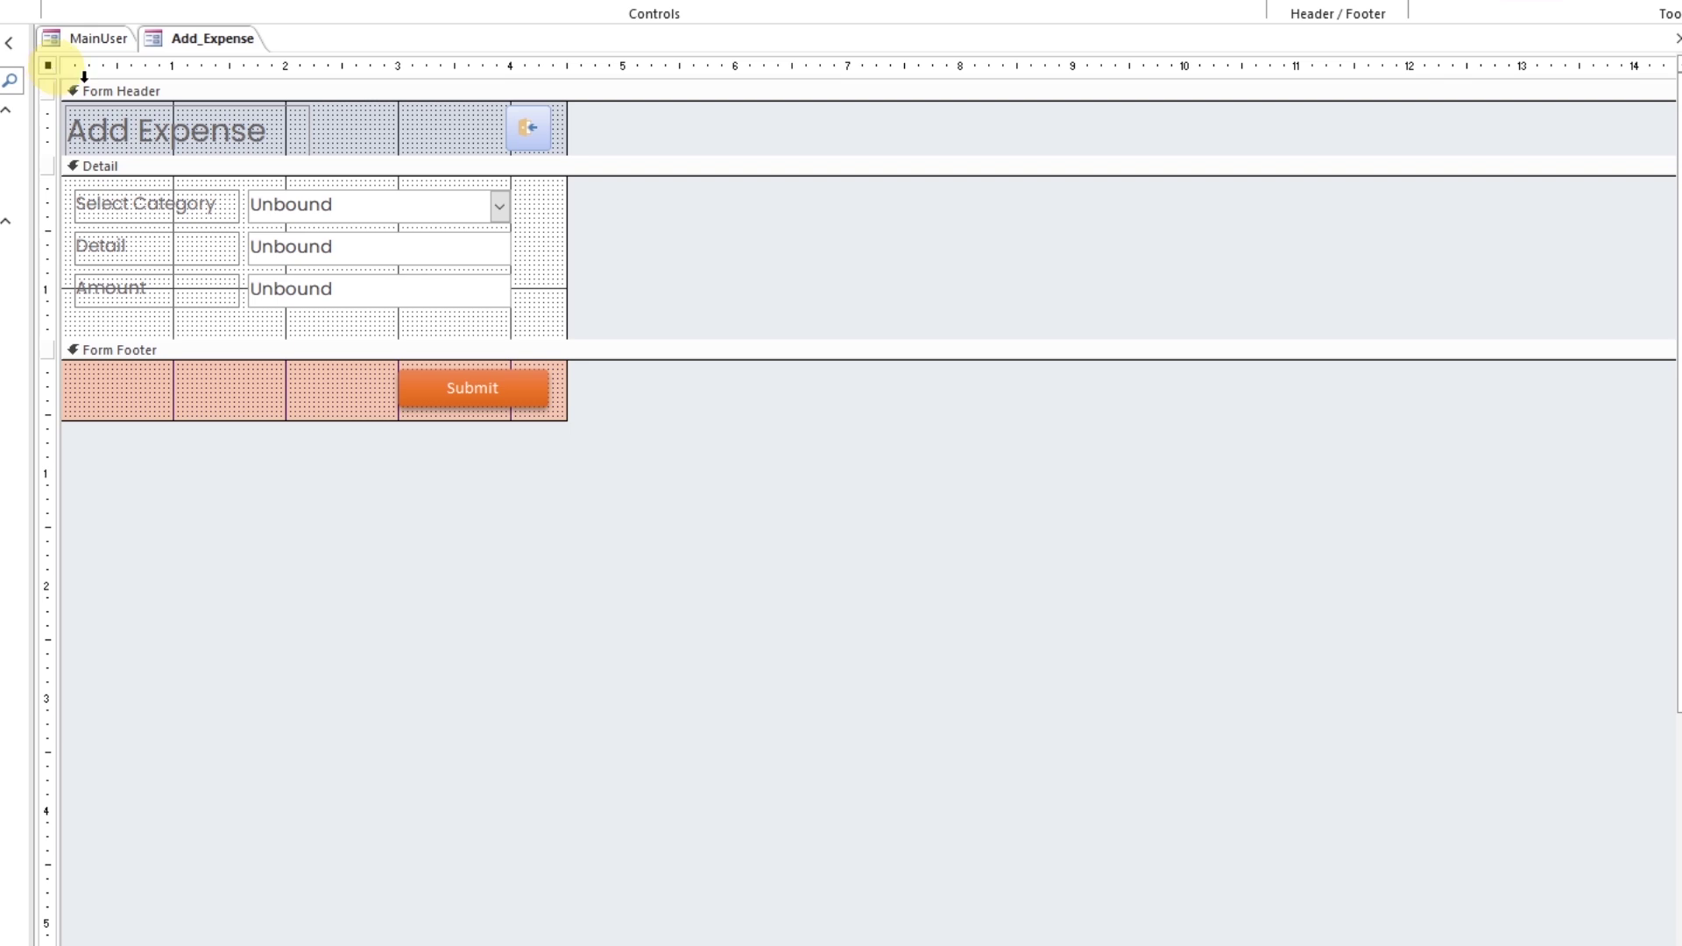
double_click(47, 65)
click(1451, 158)
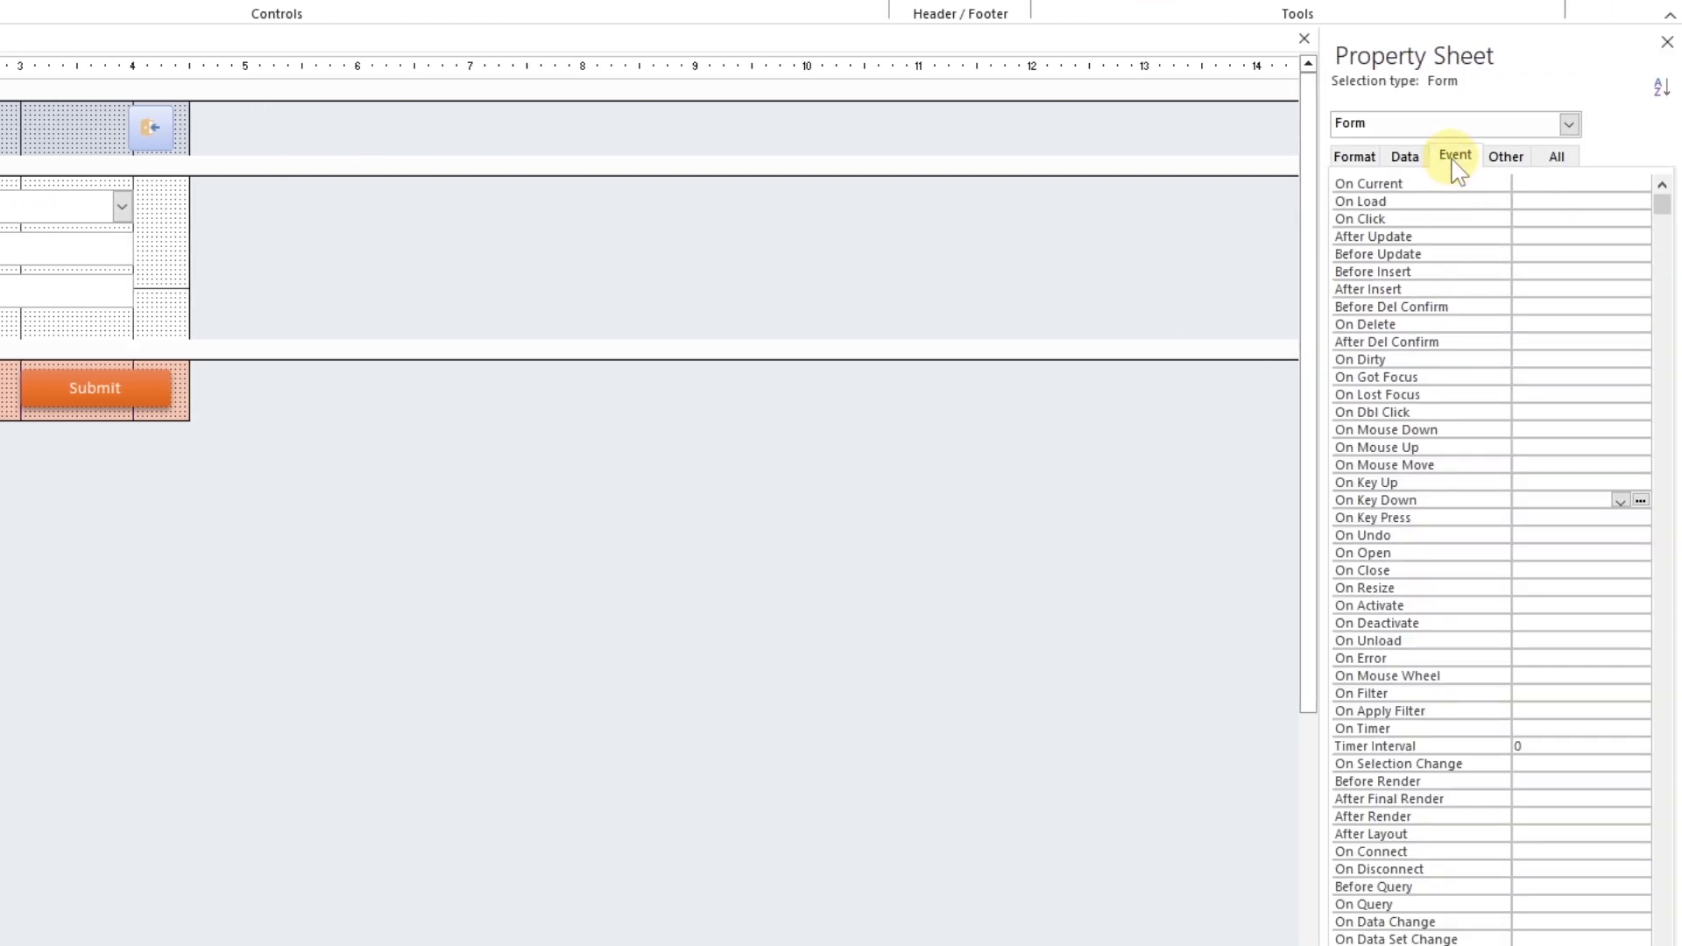
click(1556, 199)
click(1640, 202)
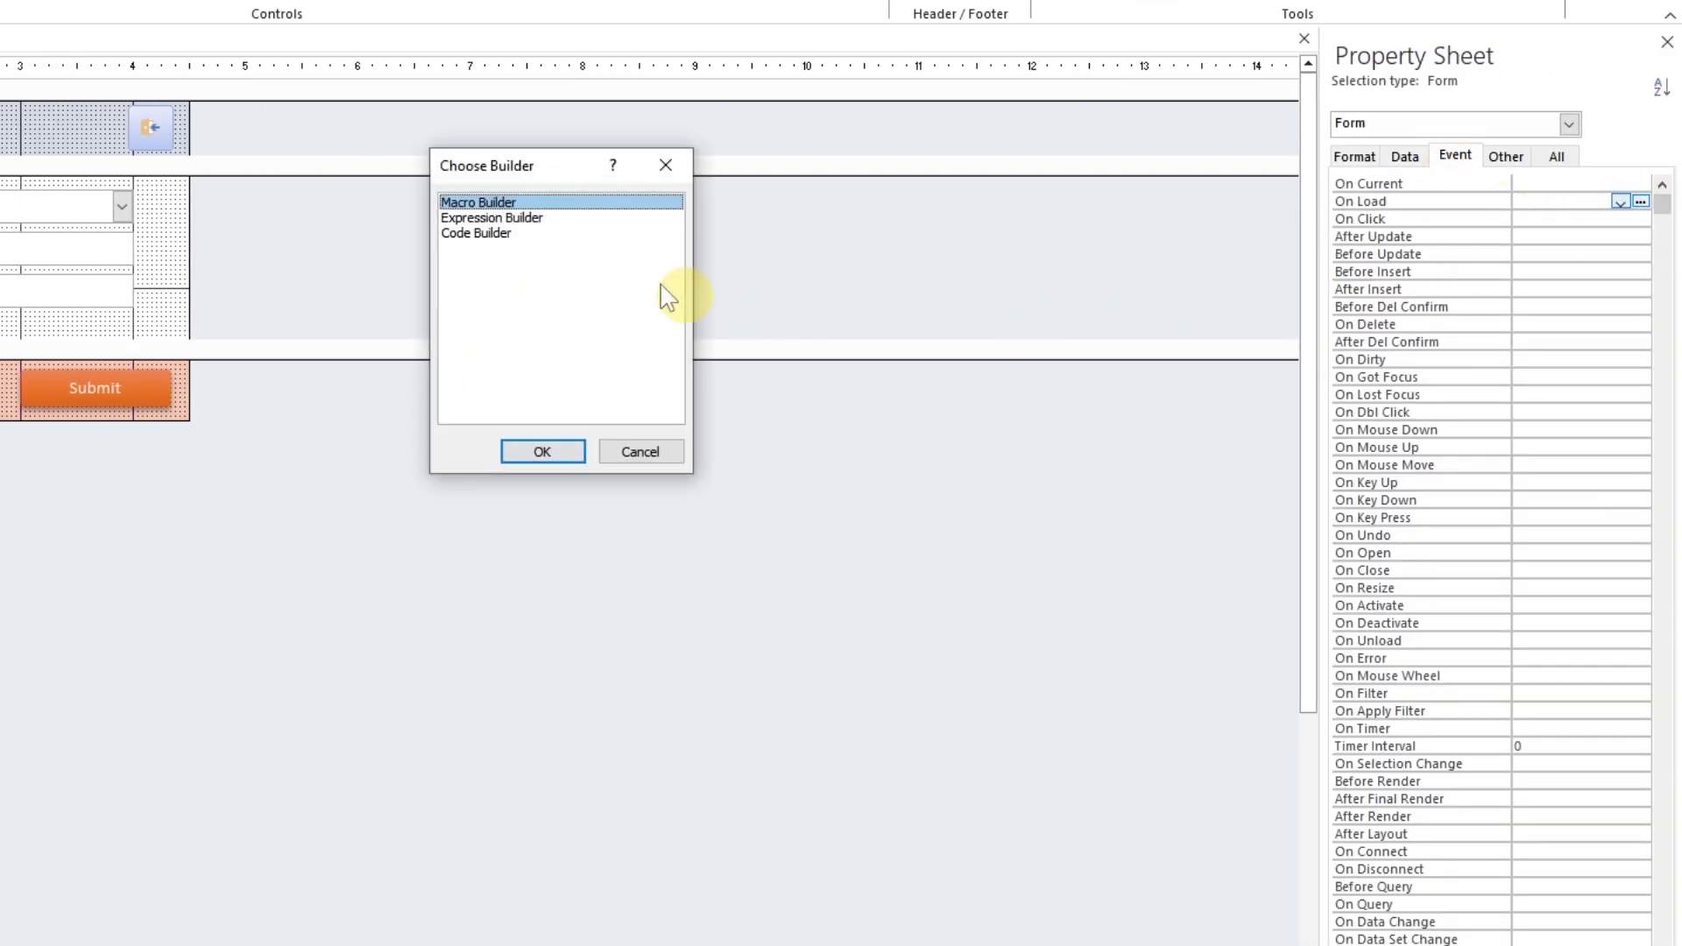
click(527, 233)
click(545, 450)
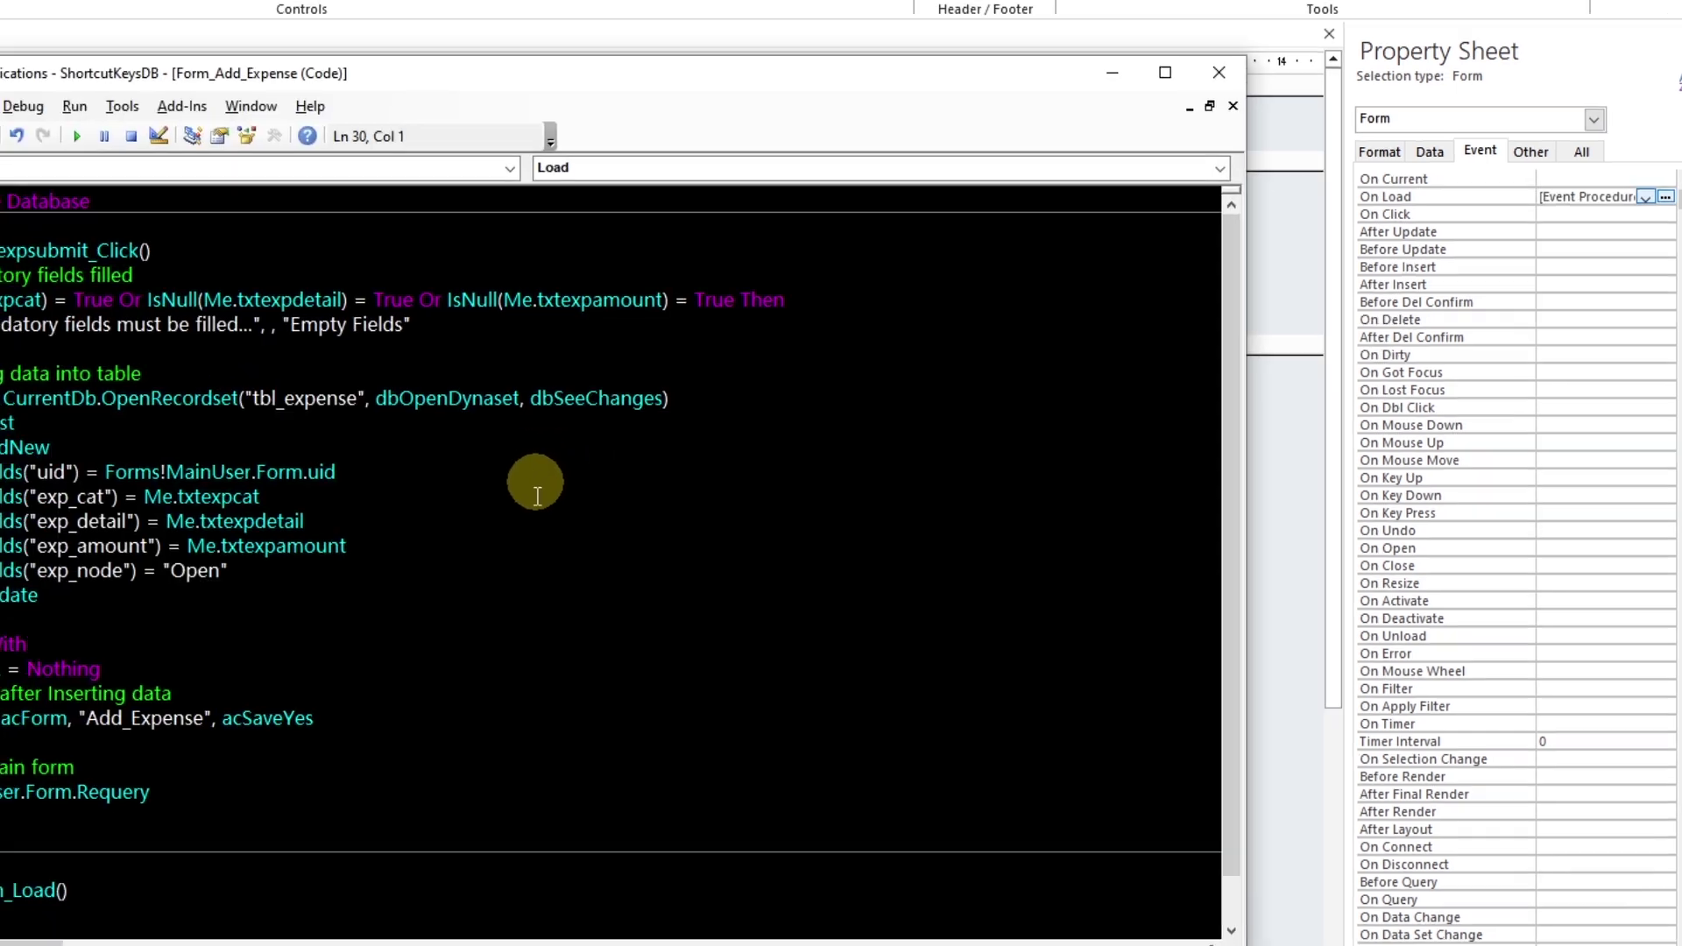
text(me.)
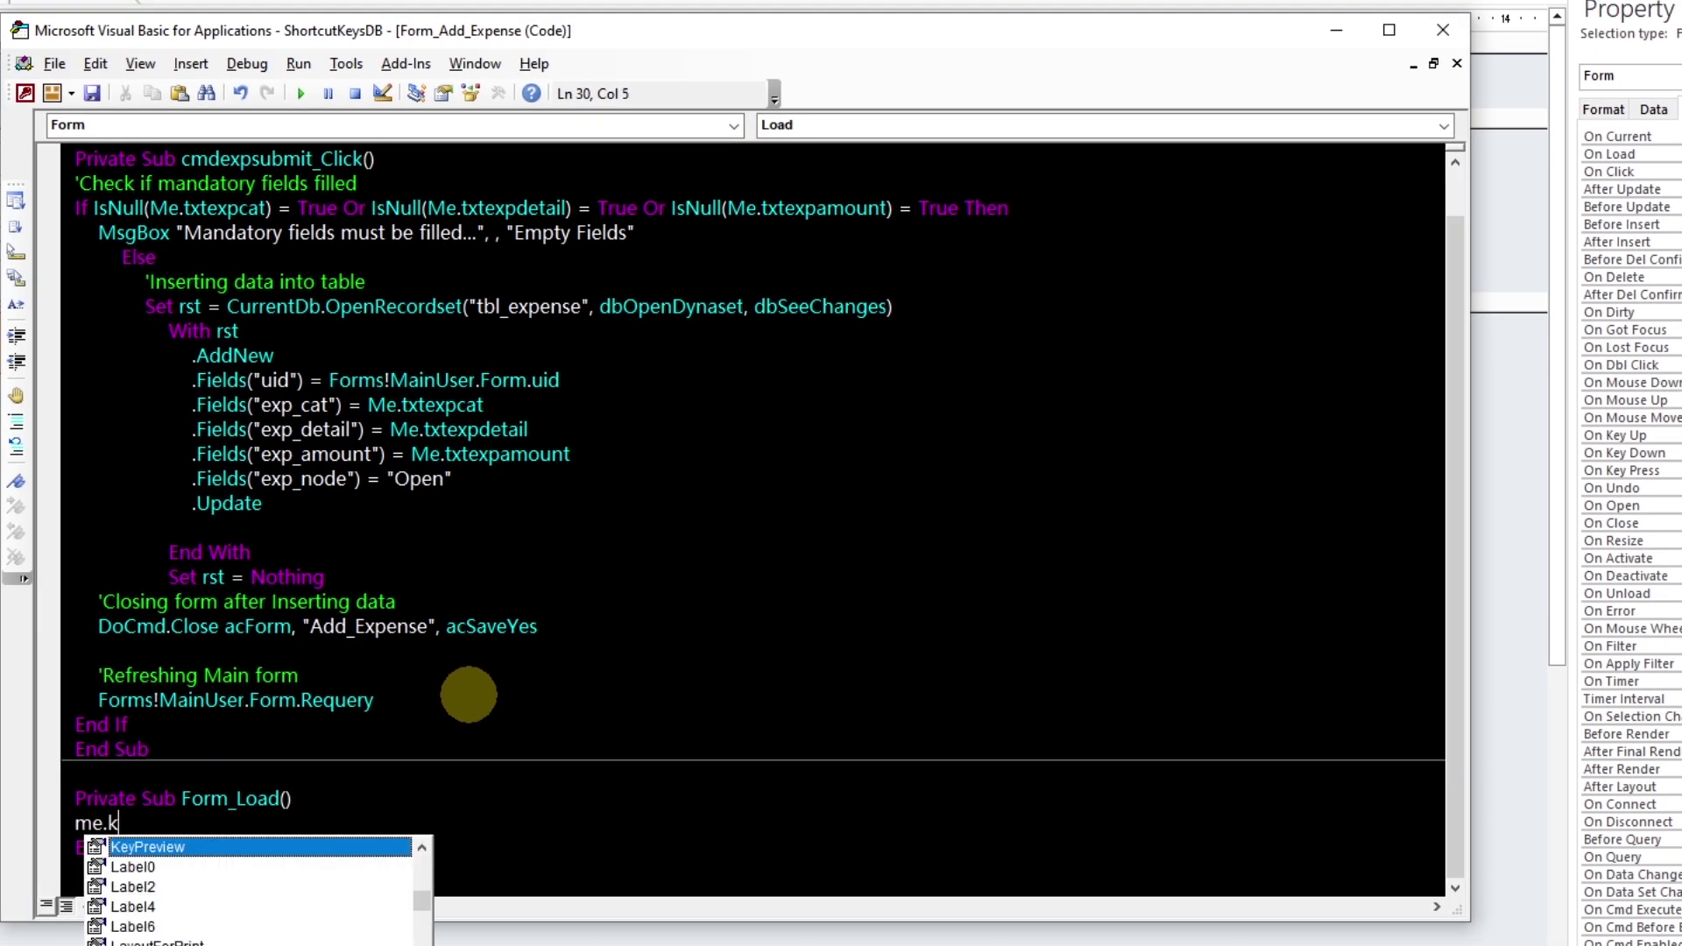
text(KeyPreview = True)
key(Down)
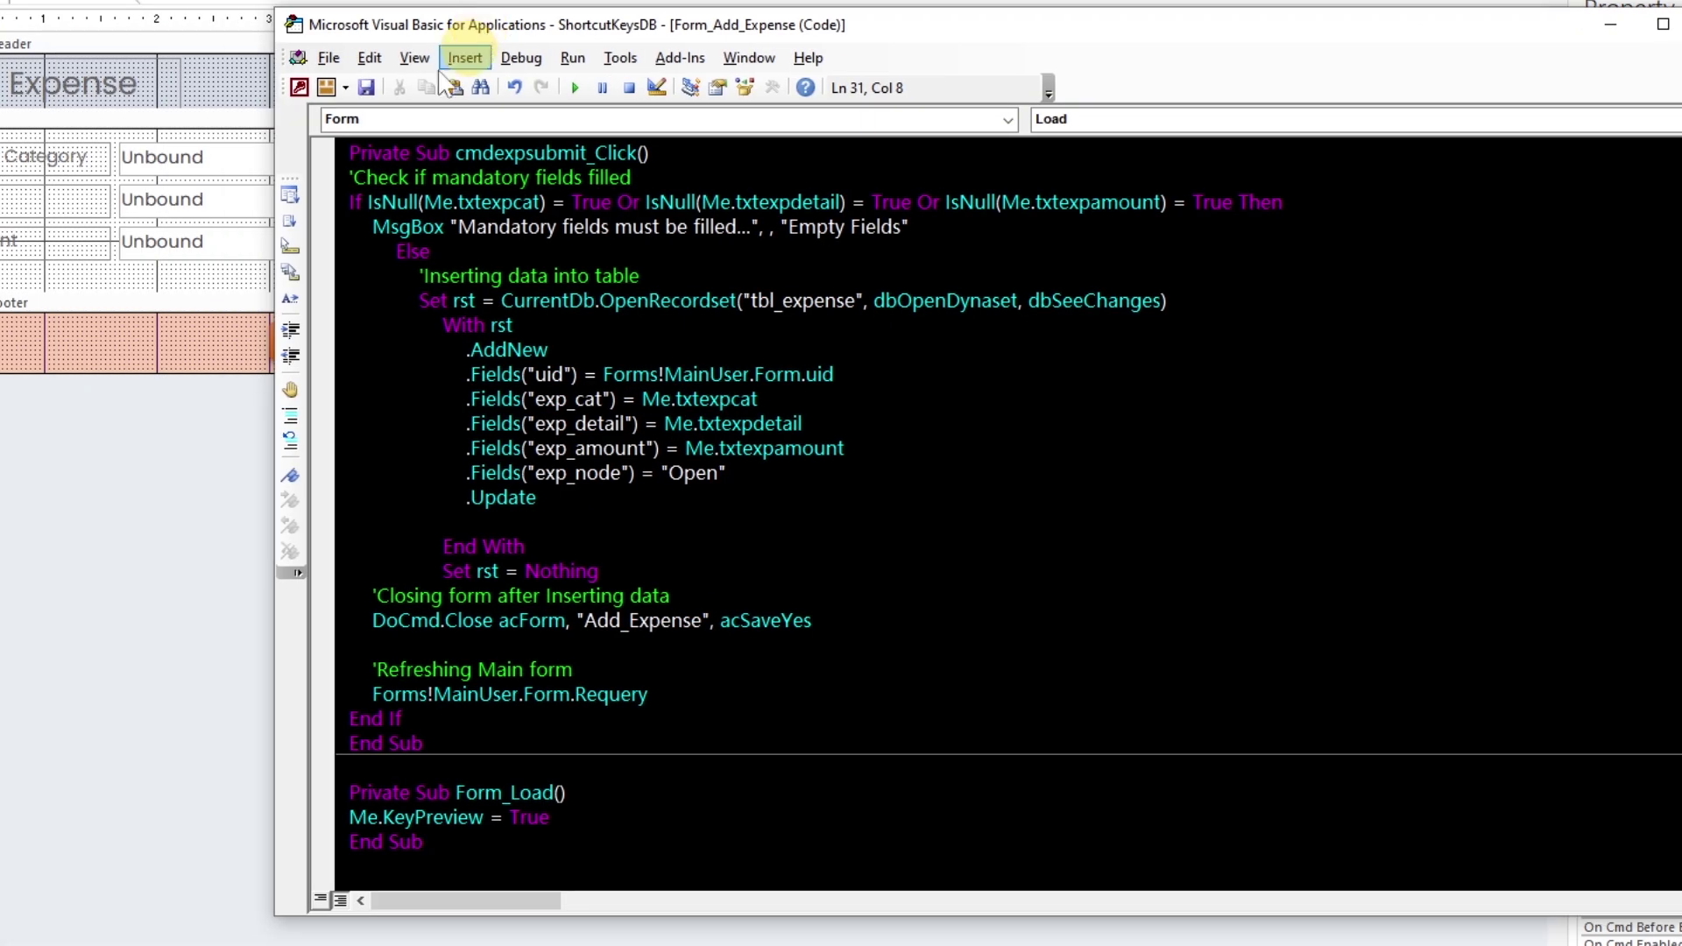
key(alt+F11)
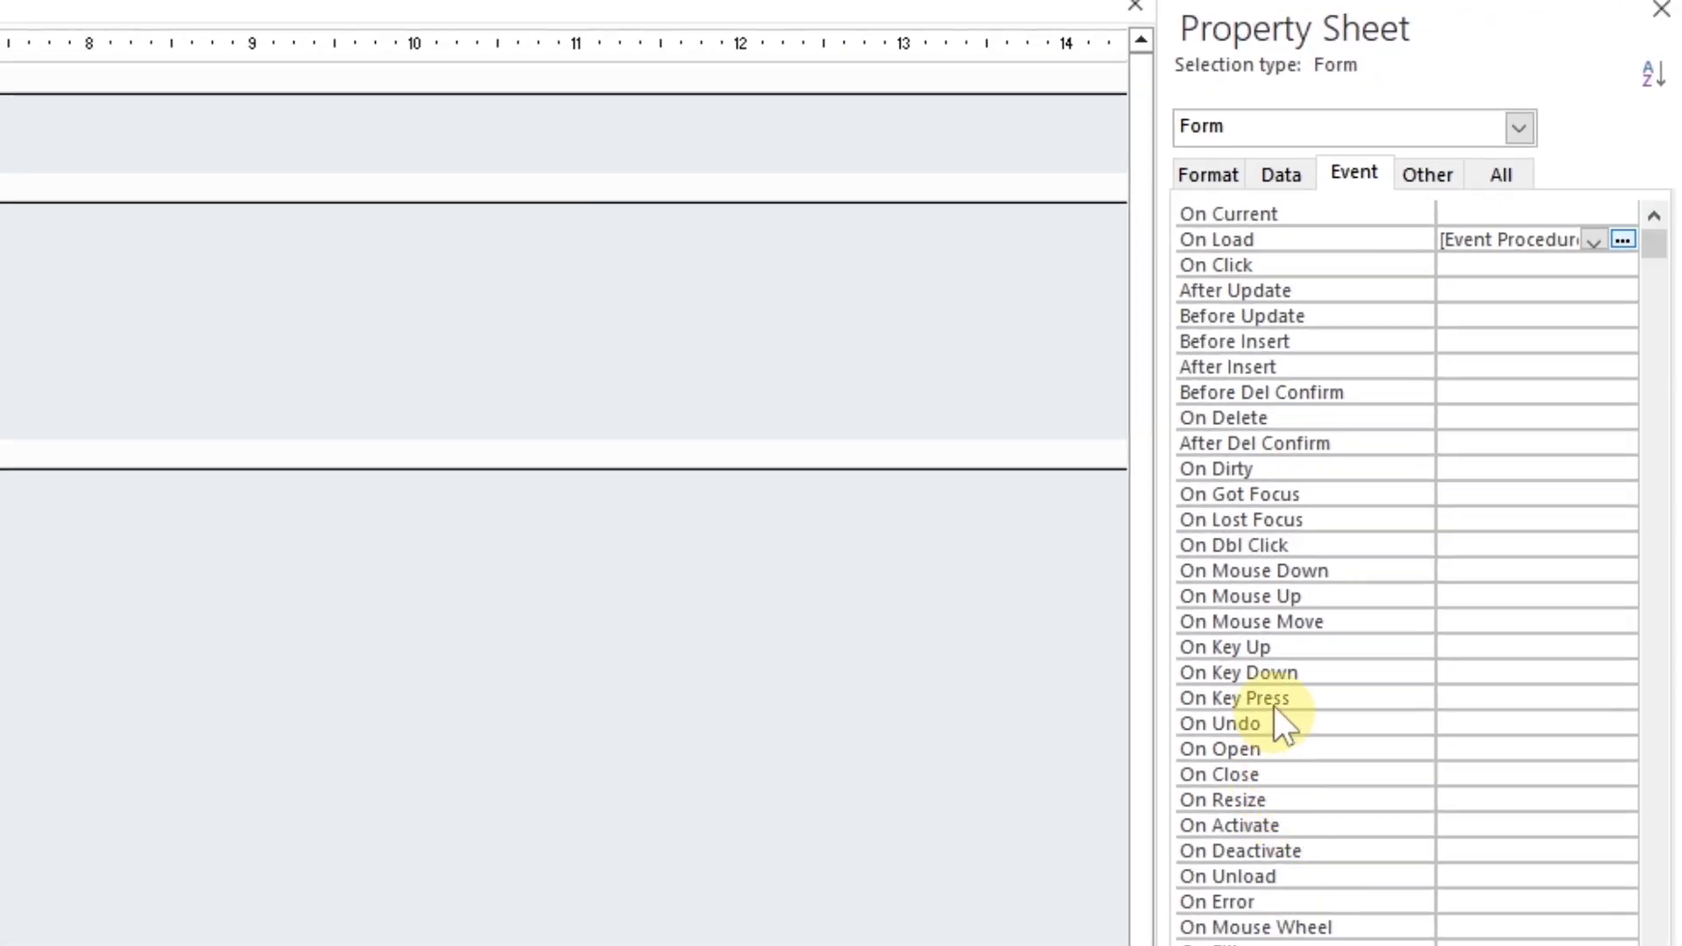
Write Add_Expense's Form_KeyDown: Select Case KeyCode, Case vbKeyEscape, DoCmd.Close, KeyCode = 0
click(1622, 672)
double_click(469, 286)
text(select case keyco)
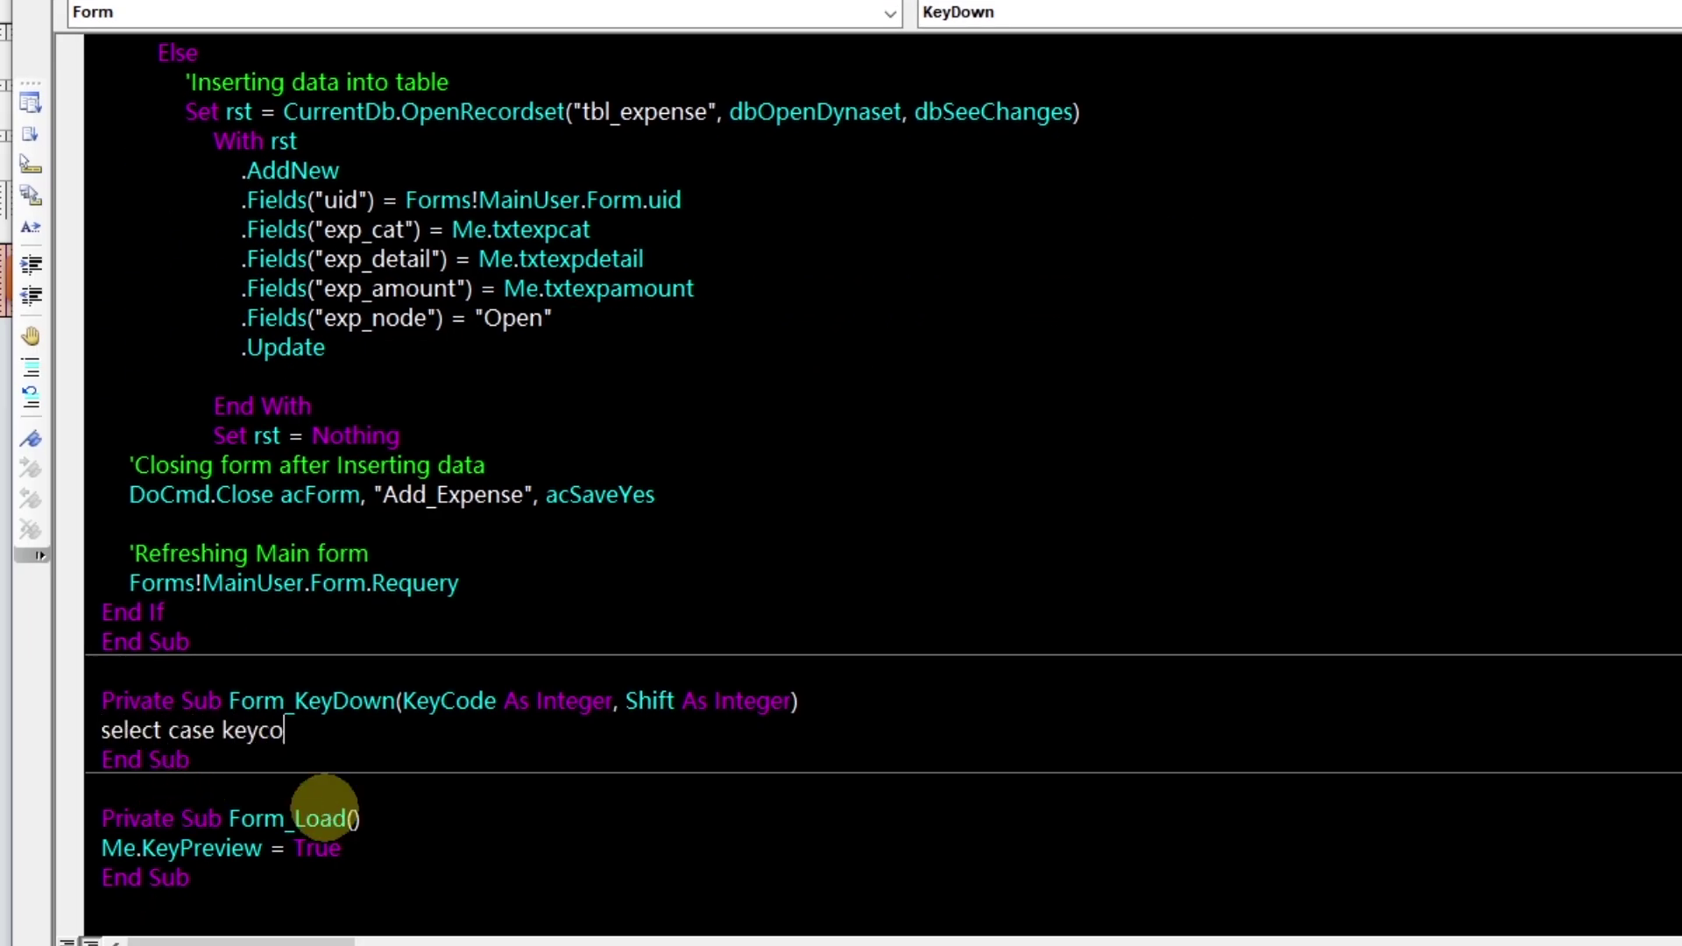
text(de)
key(Return)
key(Return)
key(Return)
text(en)
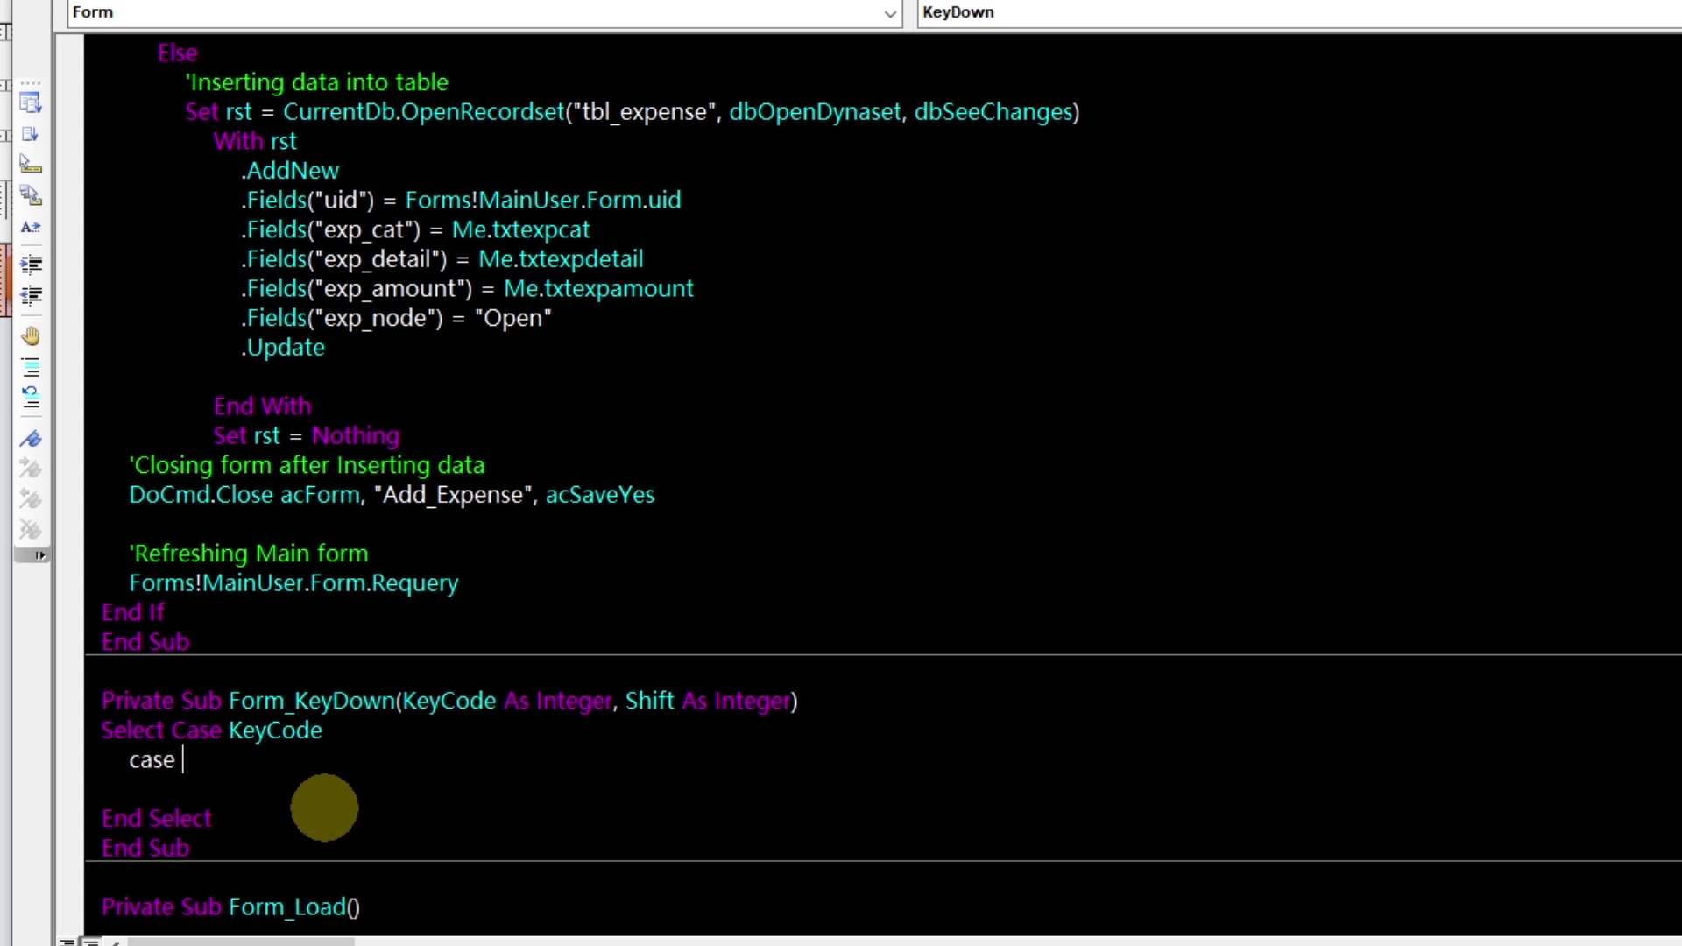
text(cape)
key(Return)
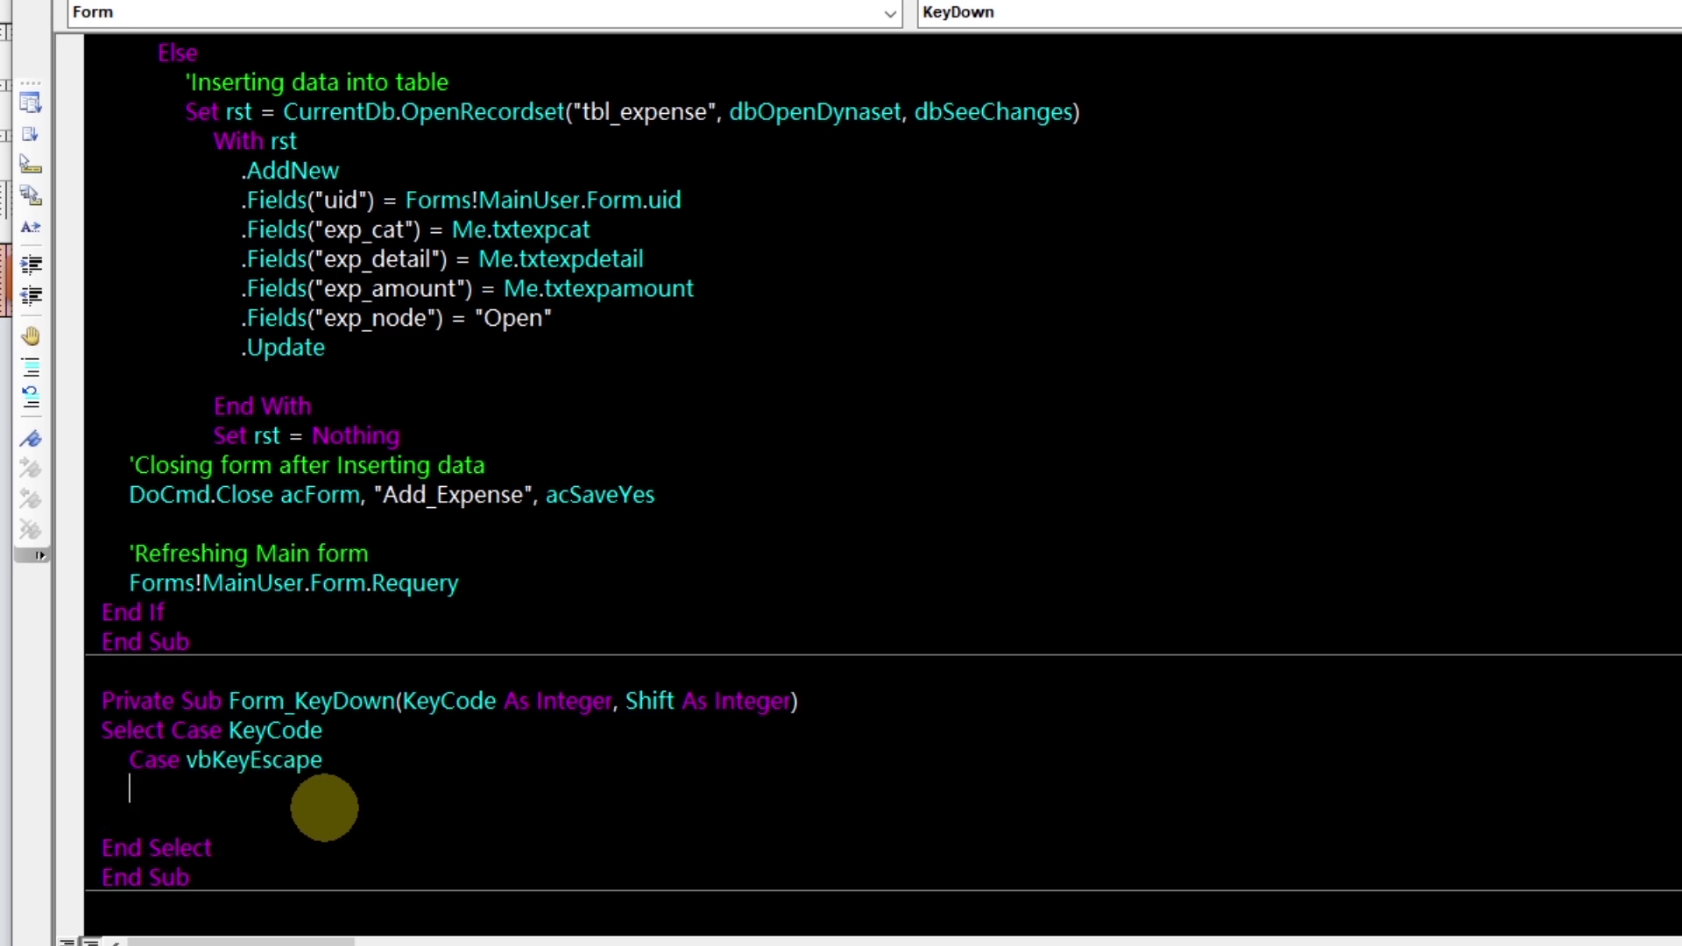
text(docmd.clo)
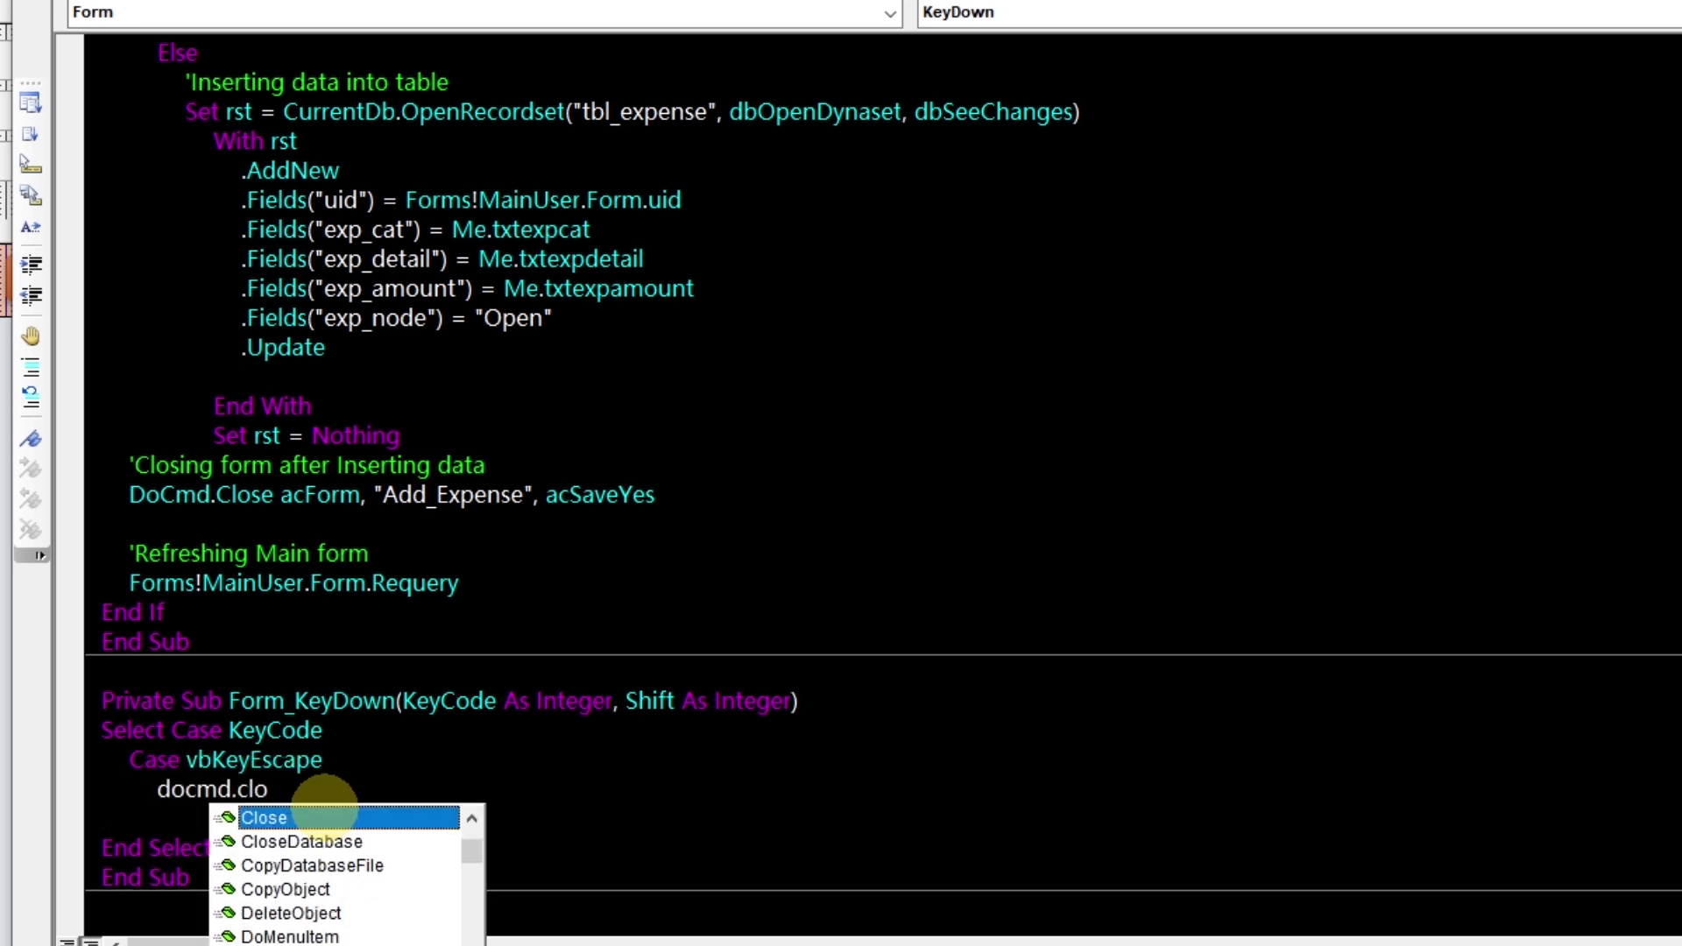
key(Return)
text(KeyCode = 0)
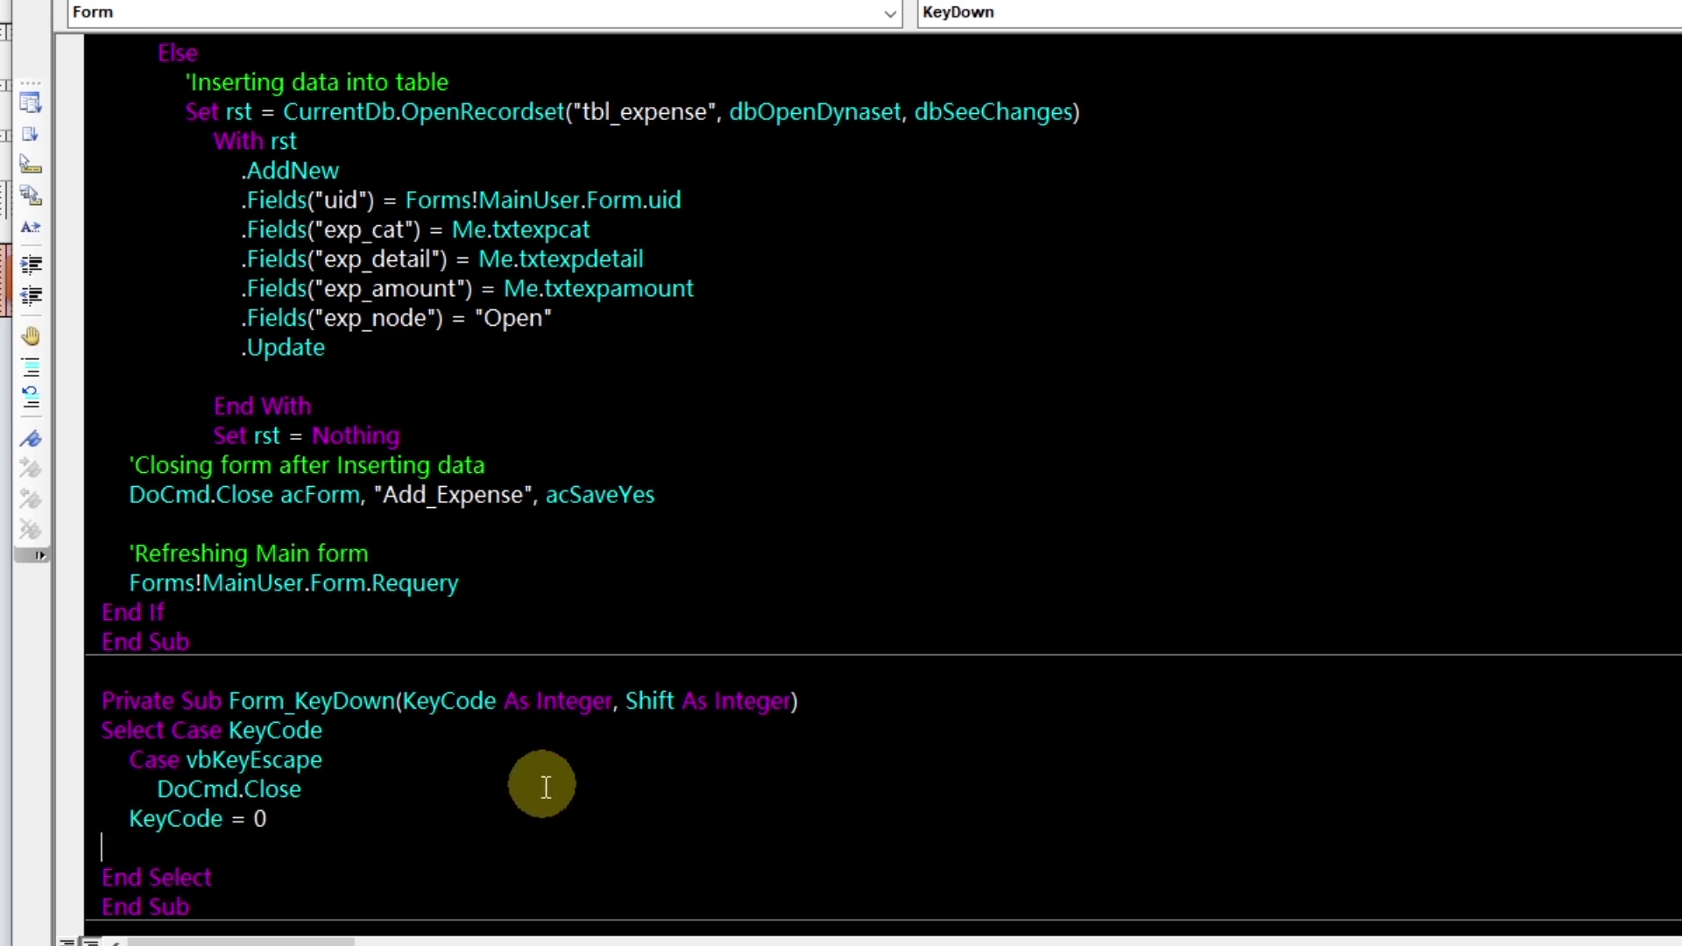
drag(159, 788, 372, 778)
click(357, 780)
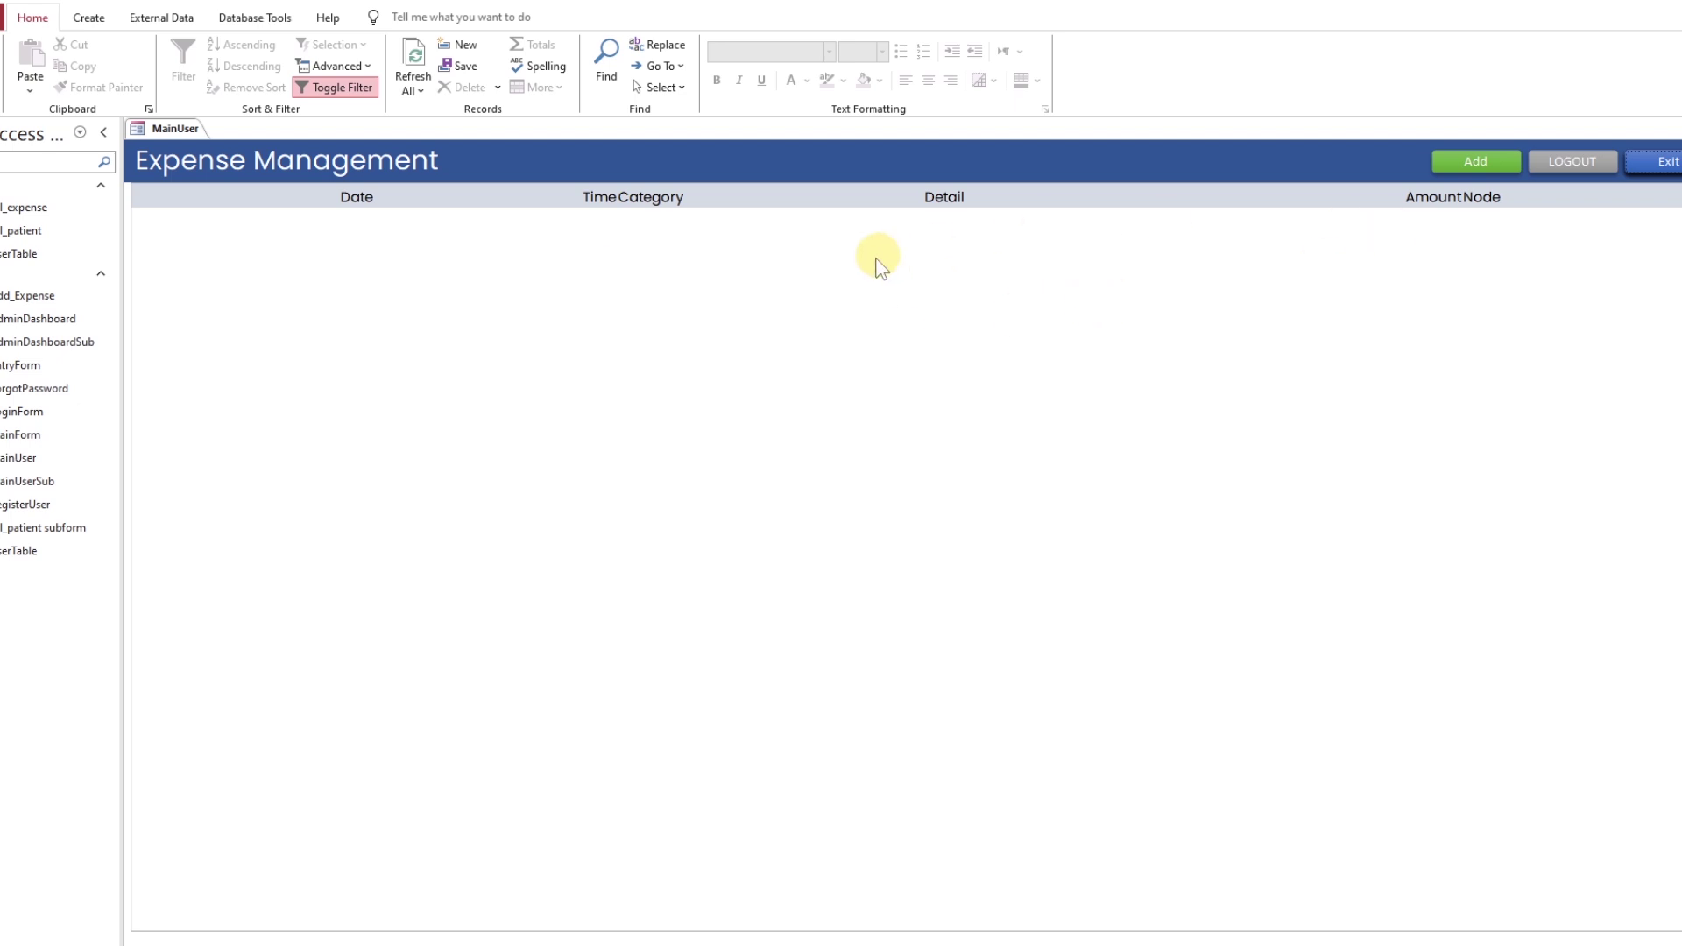
Fill Add Expense with category Salary, an advance-salary detail, and amount 1200
click(987, 312)
click(916, 443)
click(854, 349)
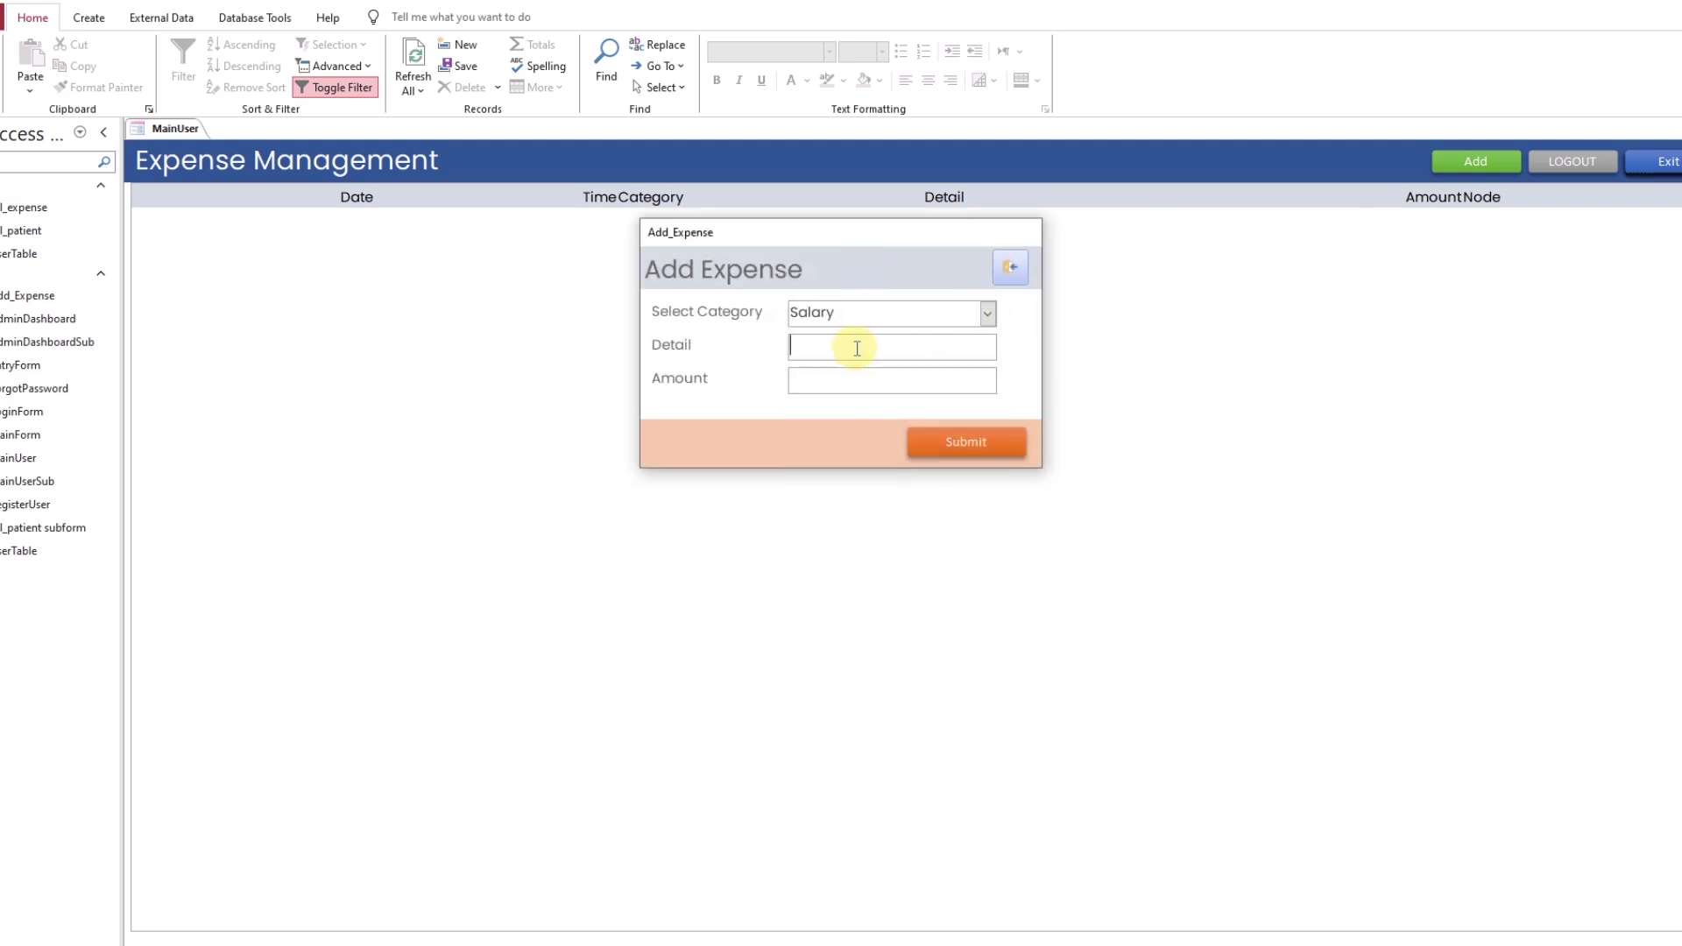
text(Advance salary)
text( to the employ)
key(Tab)
text(1200)
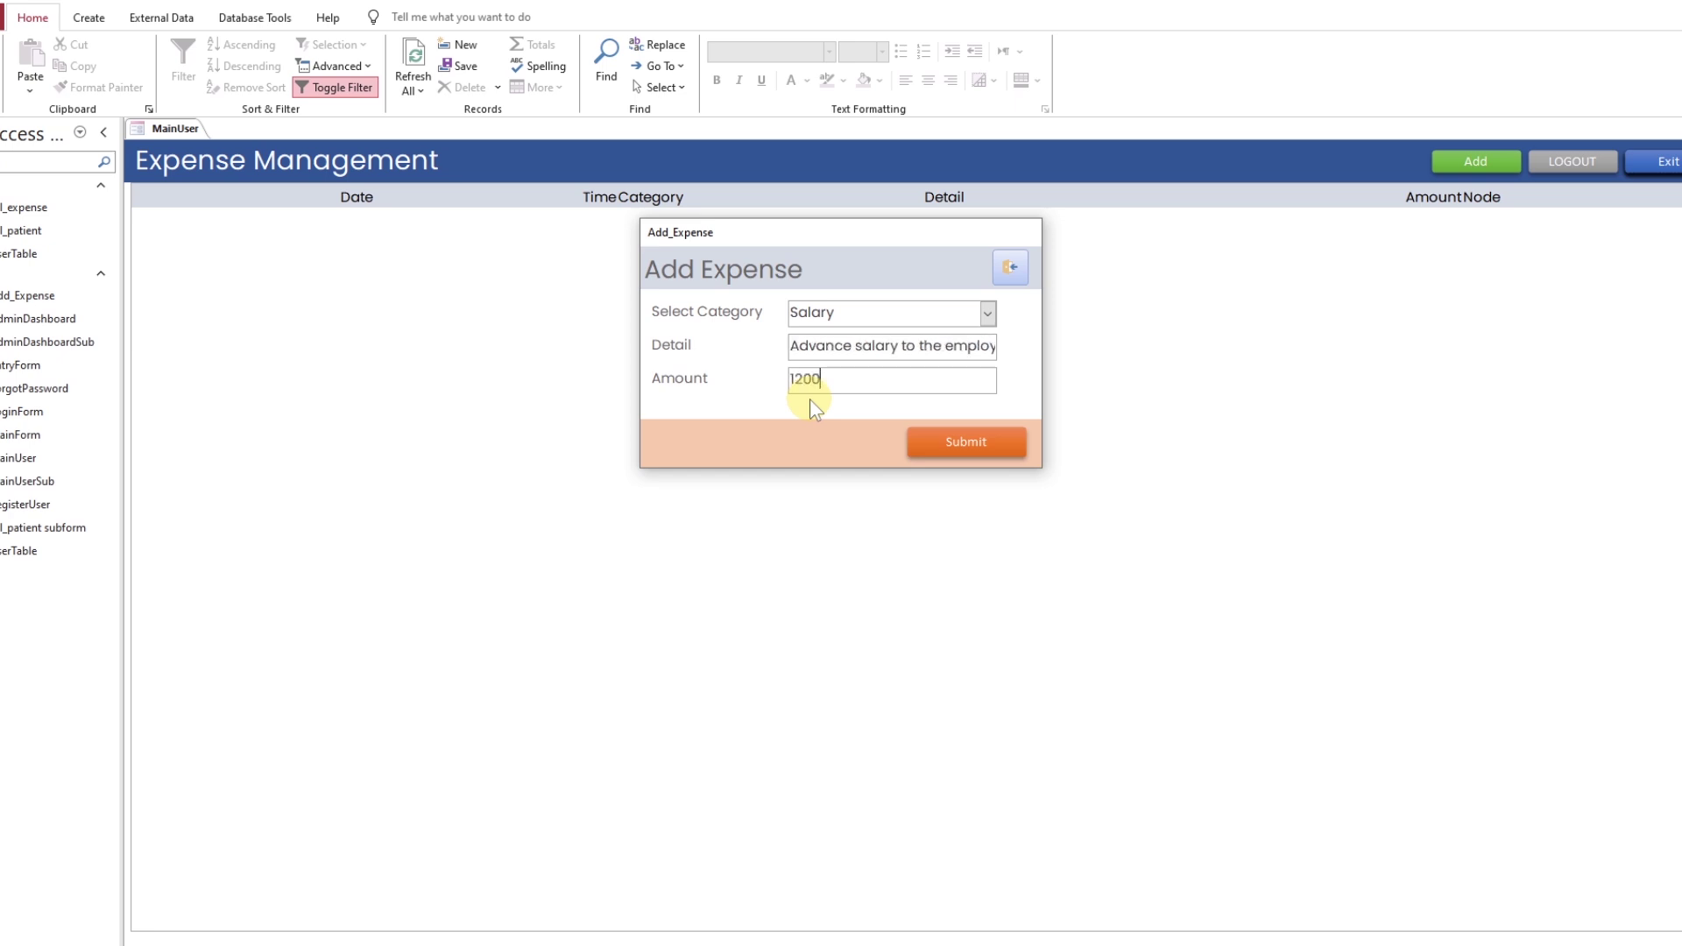
key(Tab)
key(Tab)
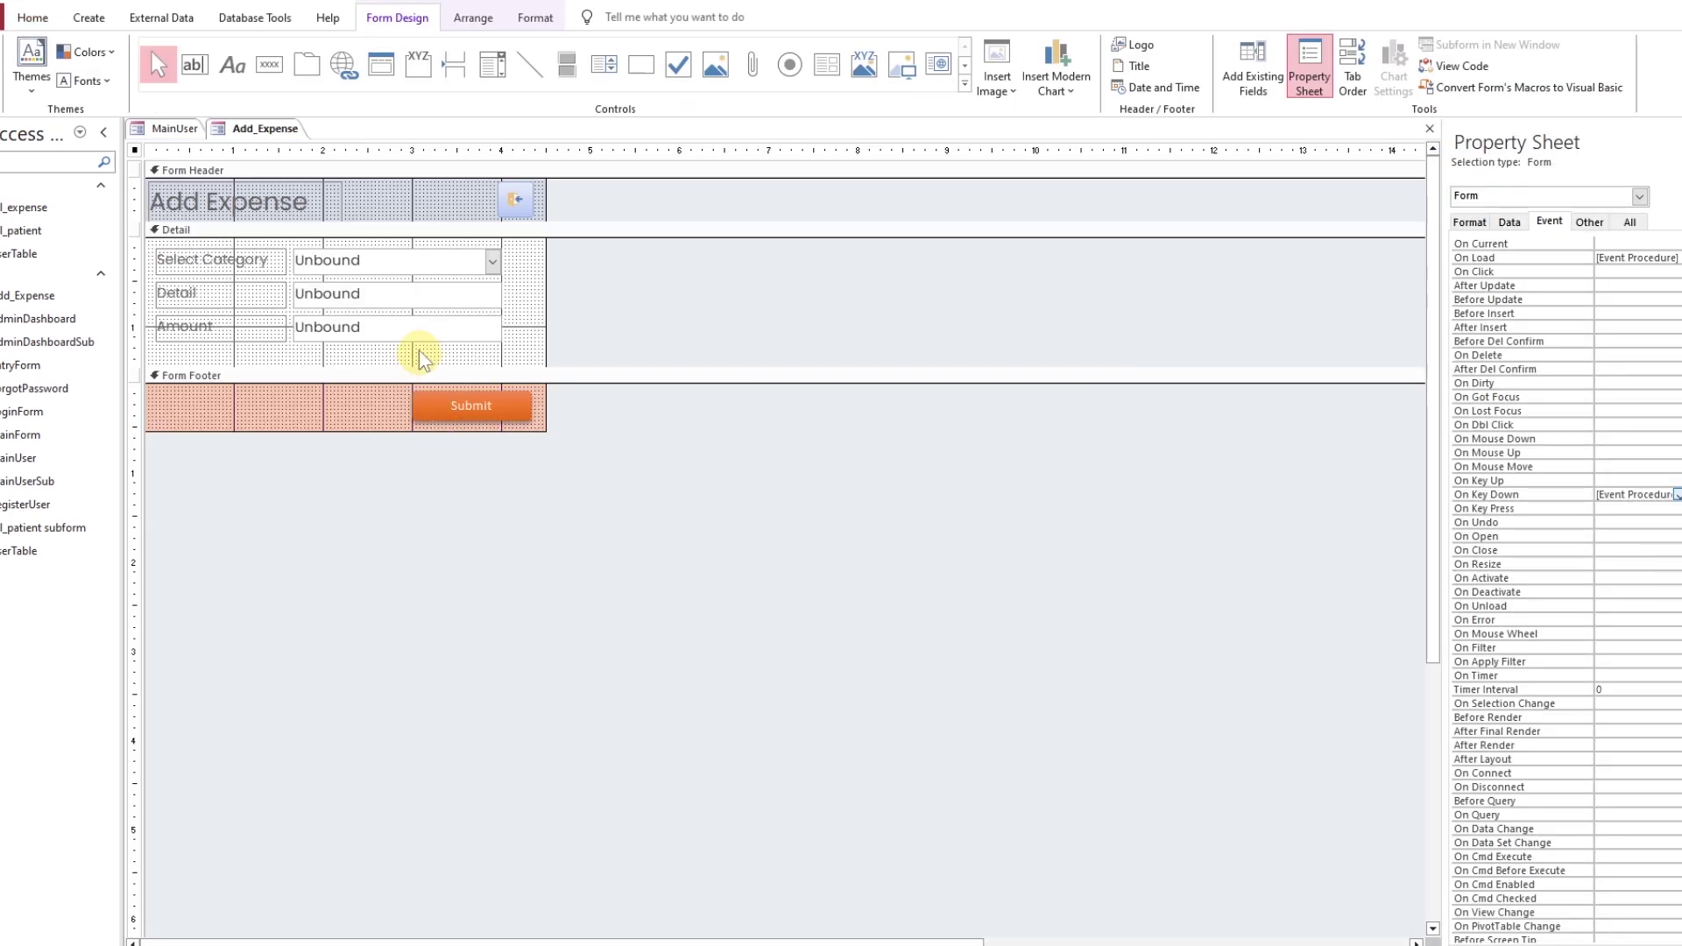
Create a VBA code handler for the txtexpamount box's On Enter event in Add_Expense
click(470, 403)
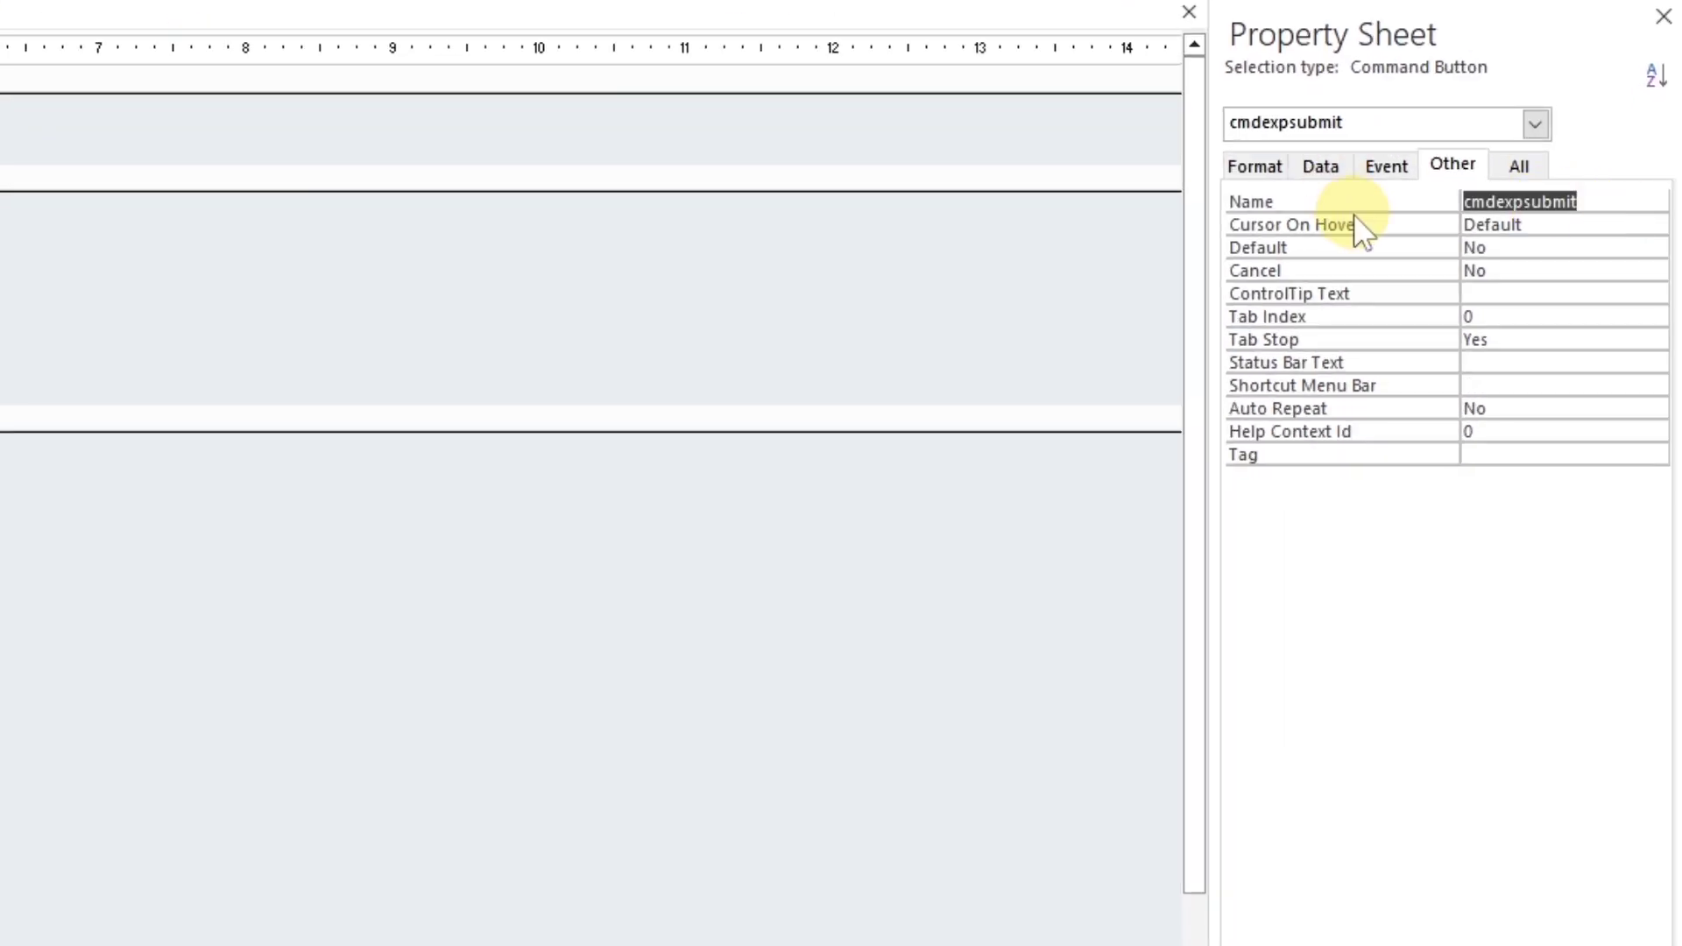
click(198, 329)
click(1514, 211)
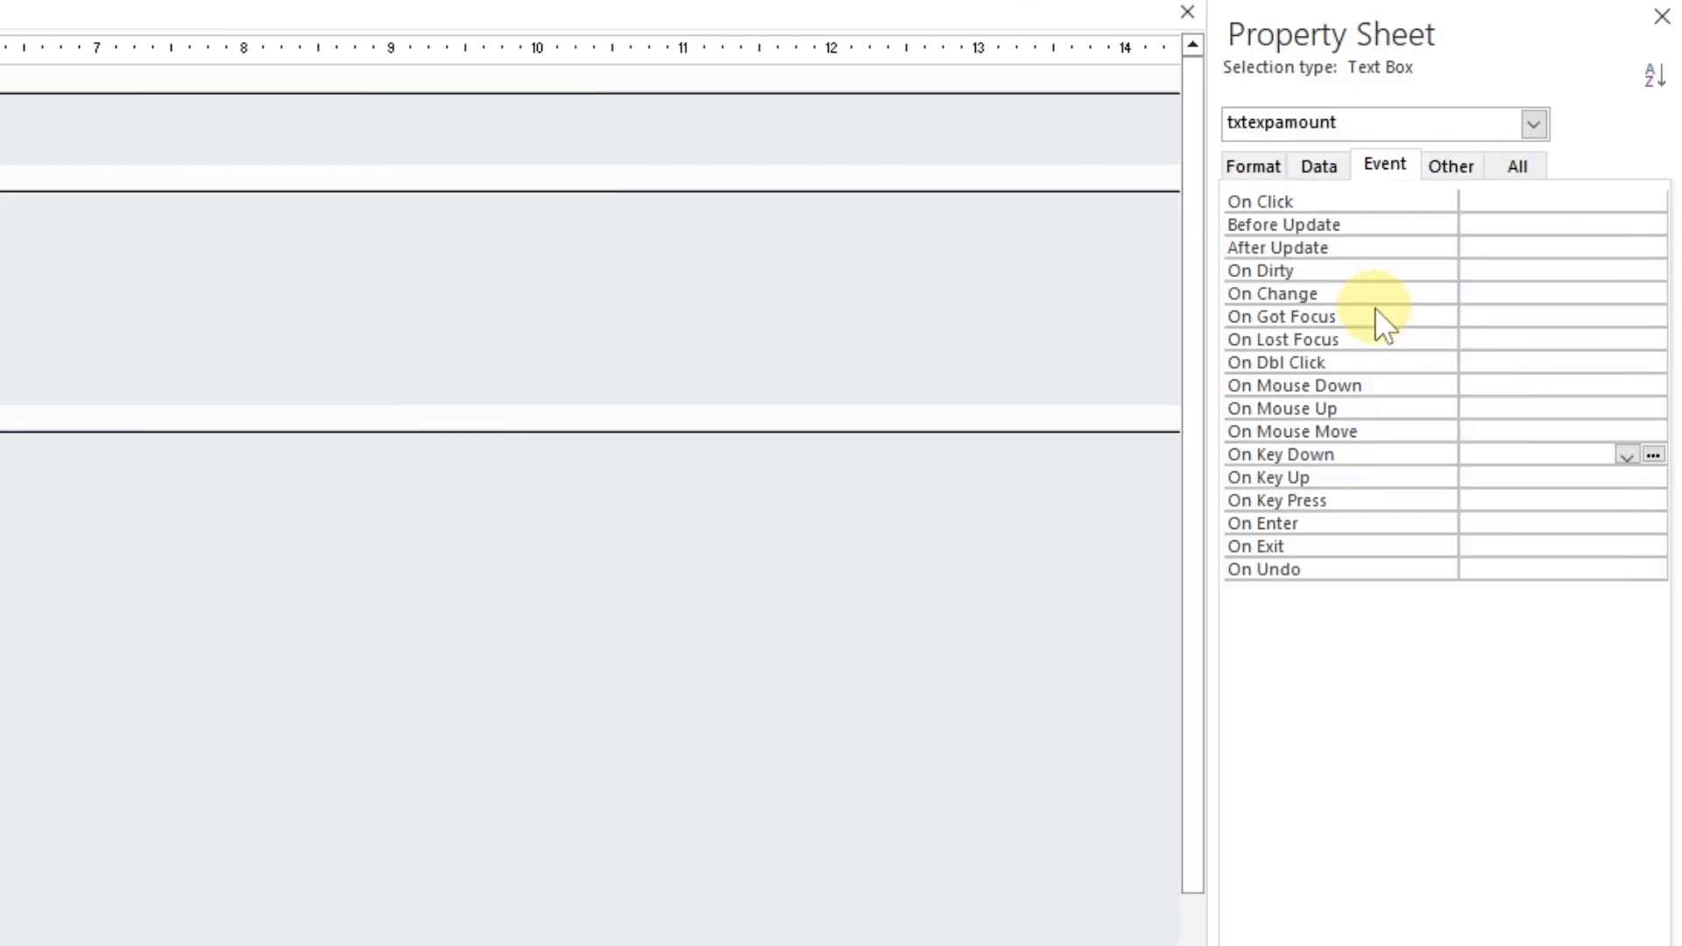
click(1532, 523)
click(1653, 524)
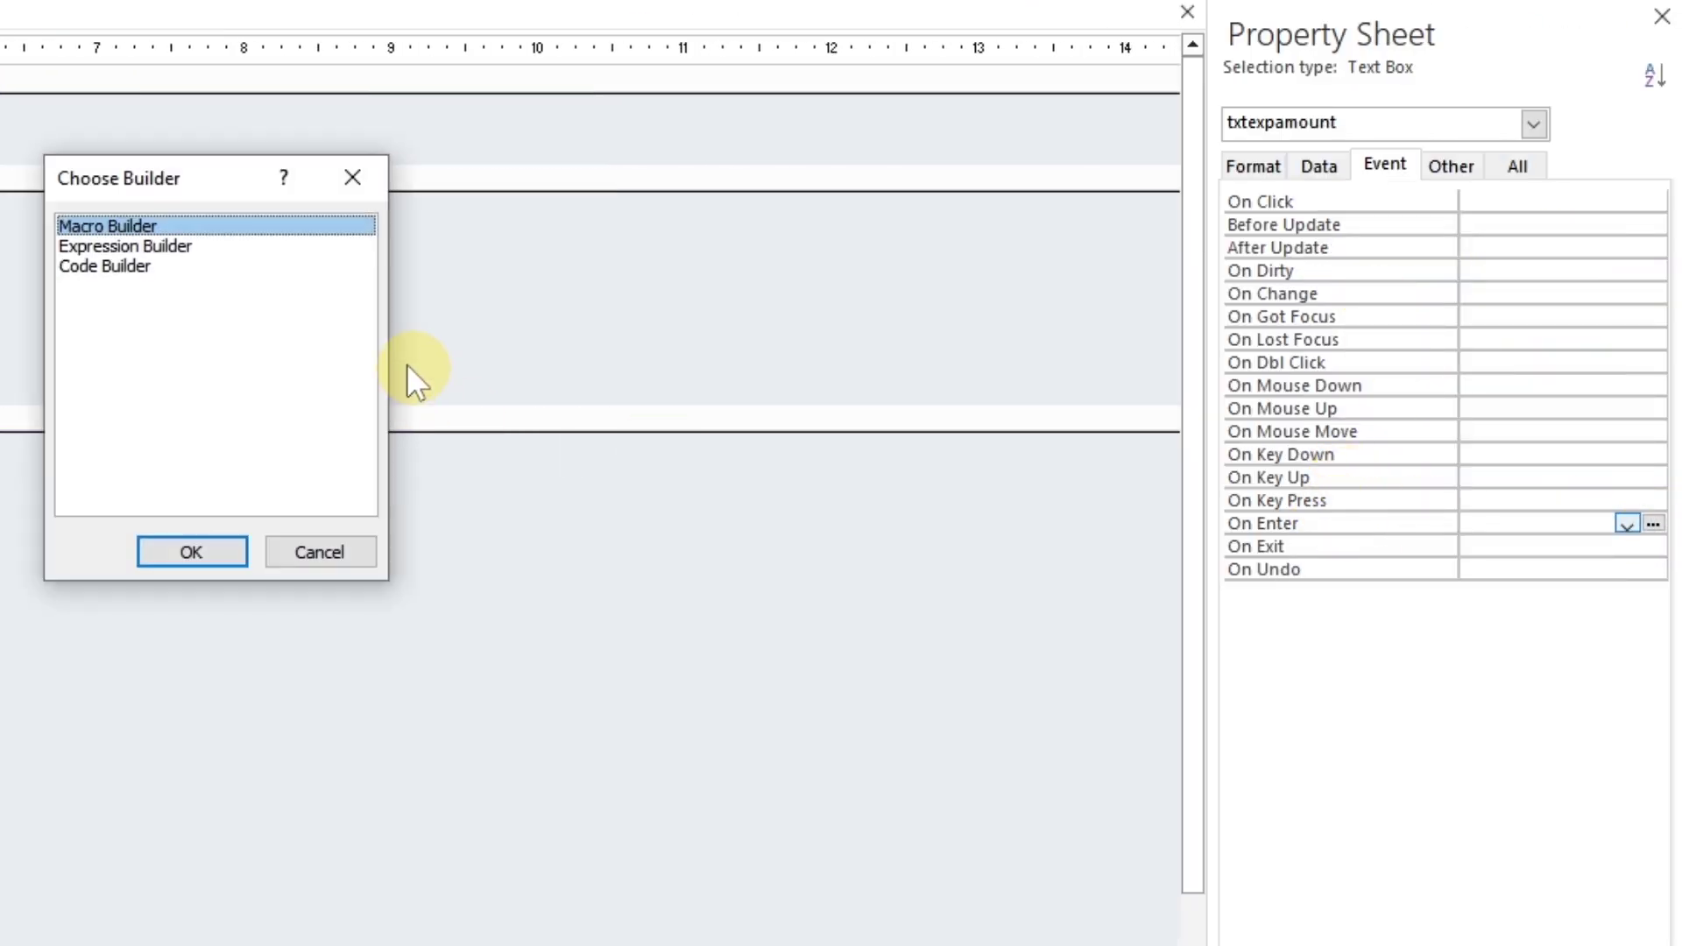
click(106, 266)
click(197, 550)
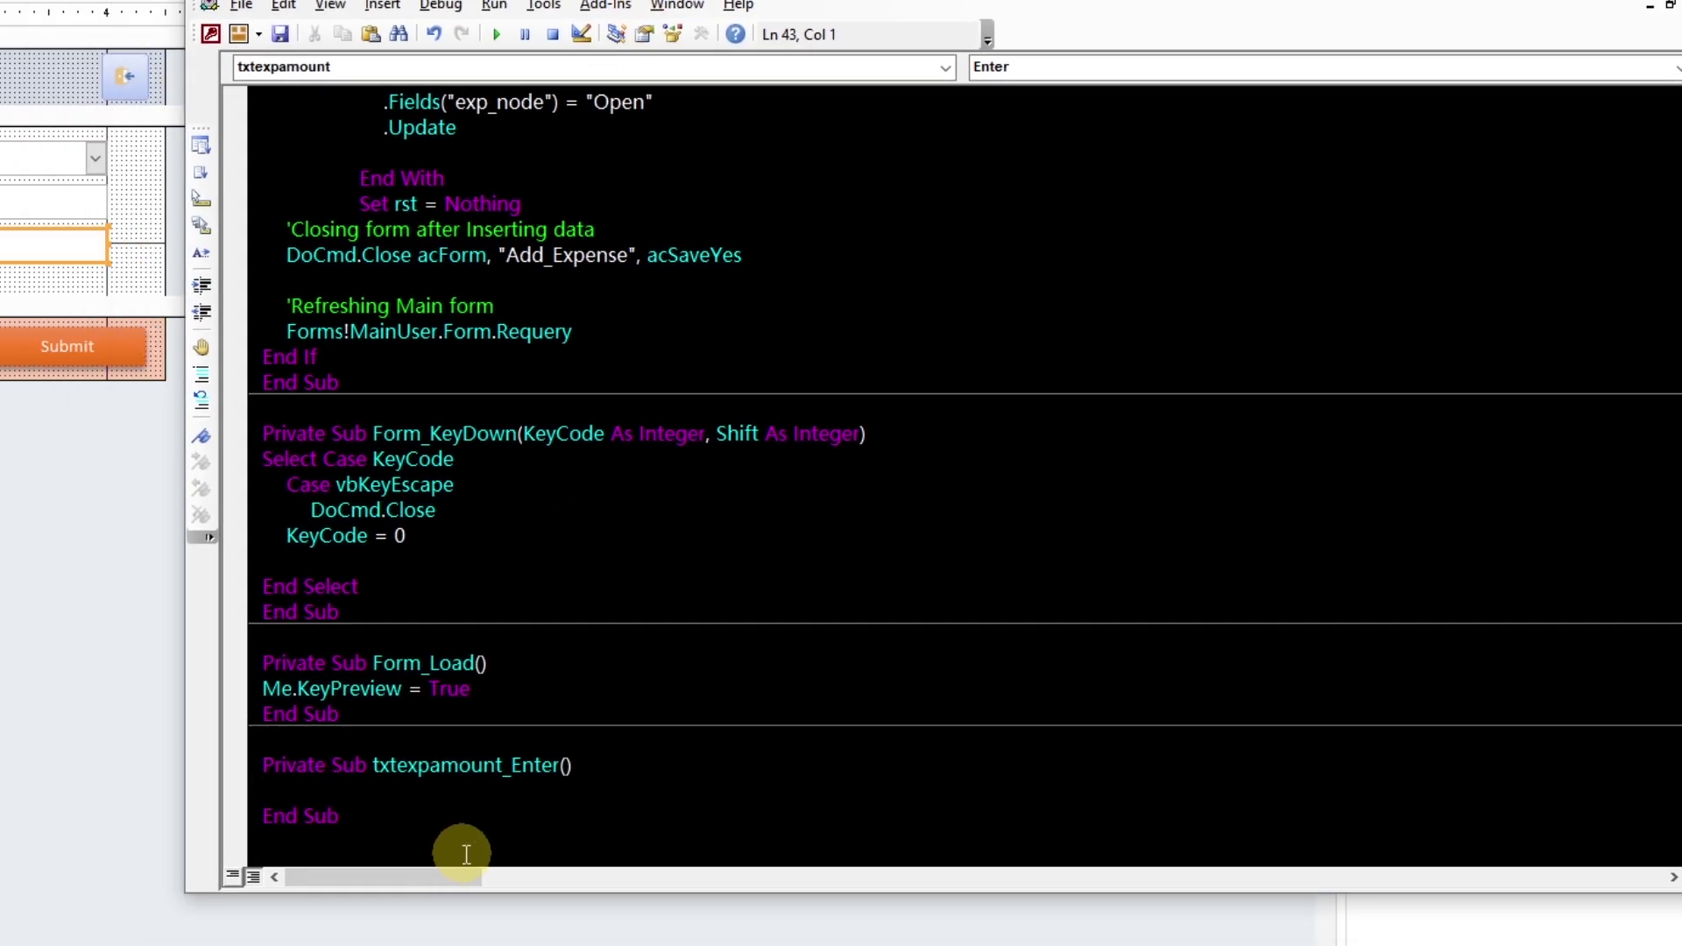
text(me.cmdexpsubmit.Default)
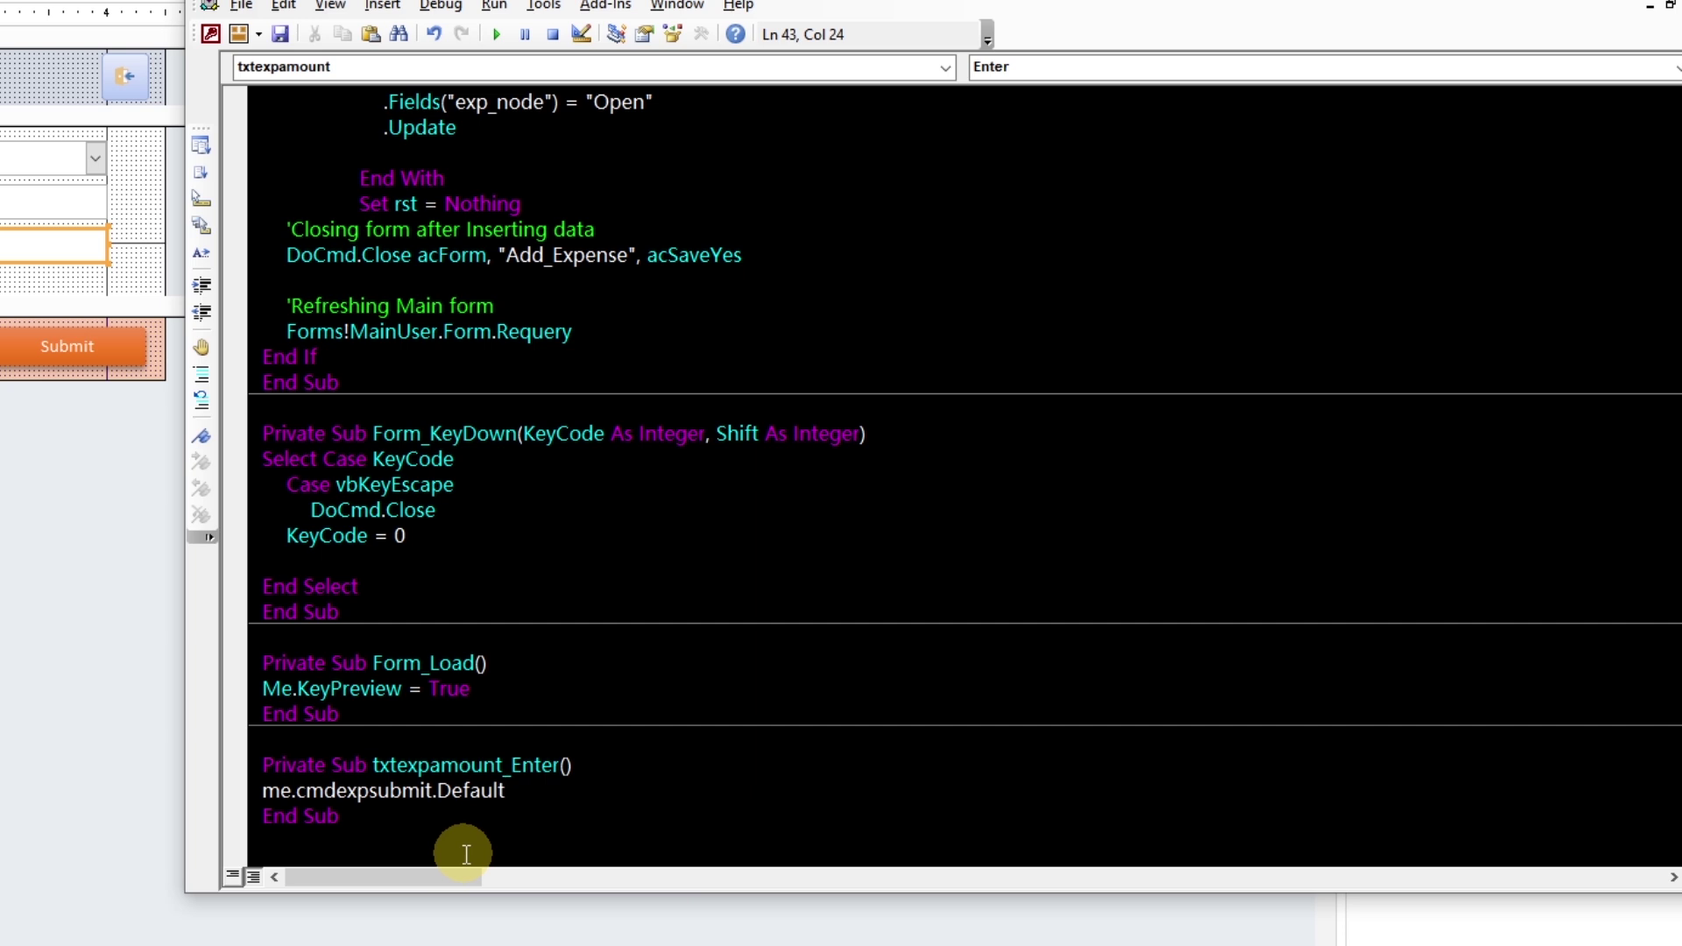
text( = True)
Add Me.cmdexpsubmit.Default = True to the handler, then submit the $1,200 Salary expense with Enter
key(Down)
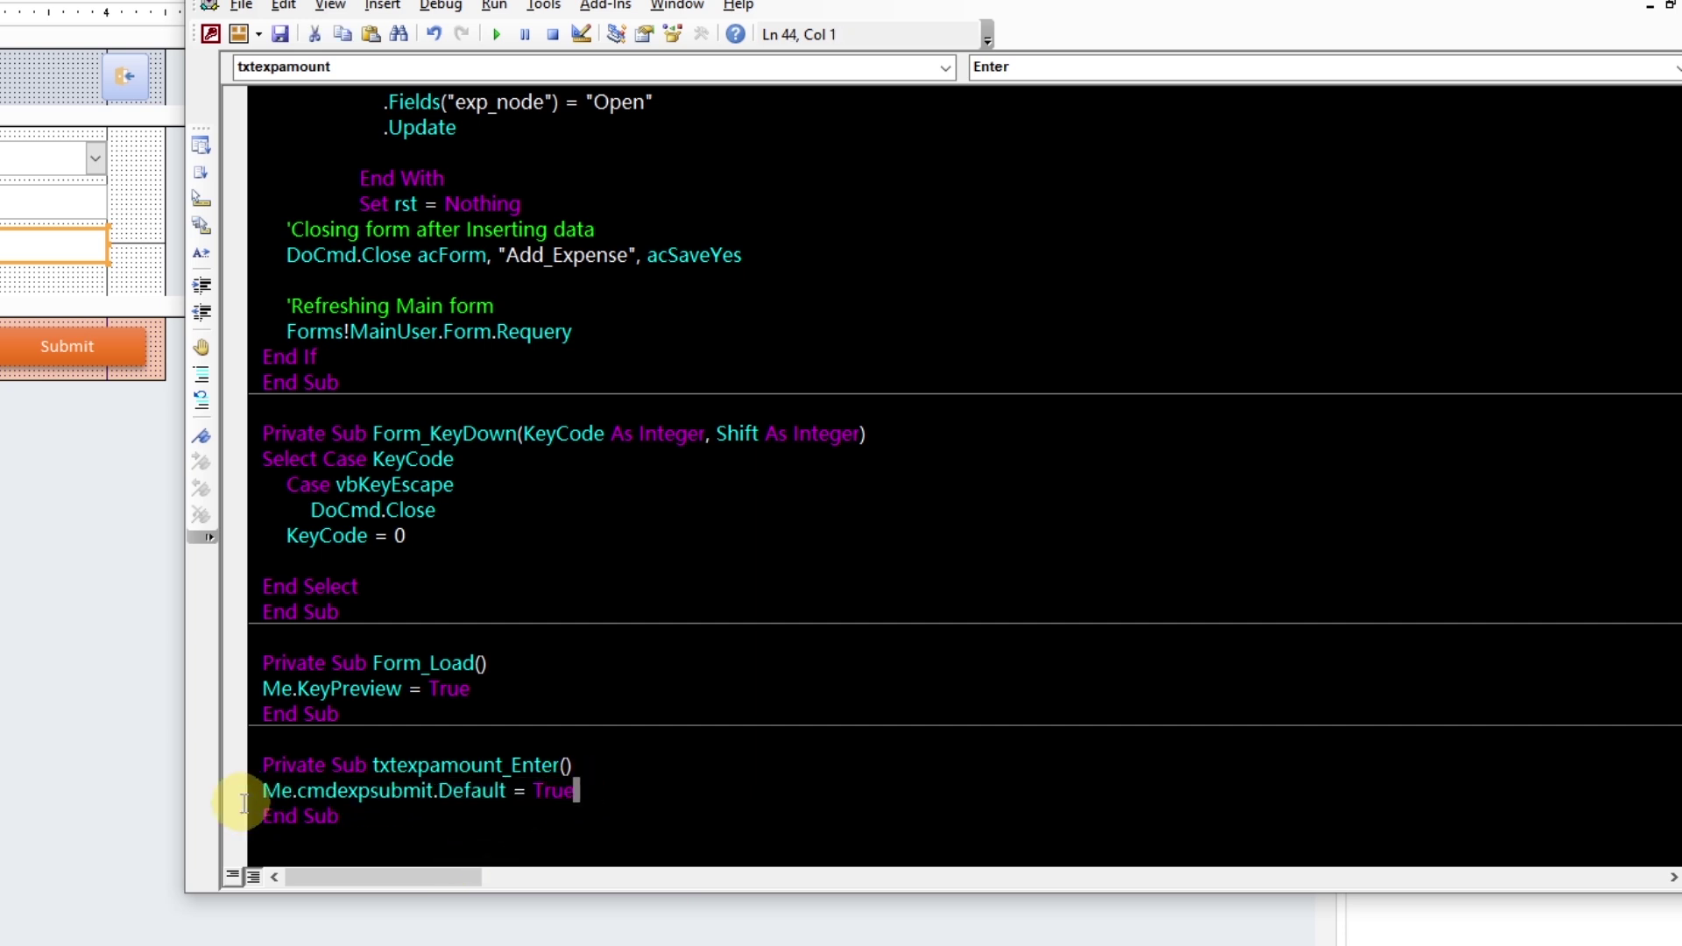
click(244, 804)
click(507, 767)
click(238, 33)
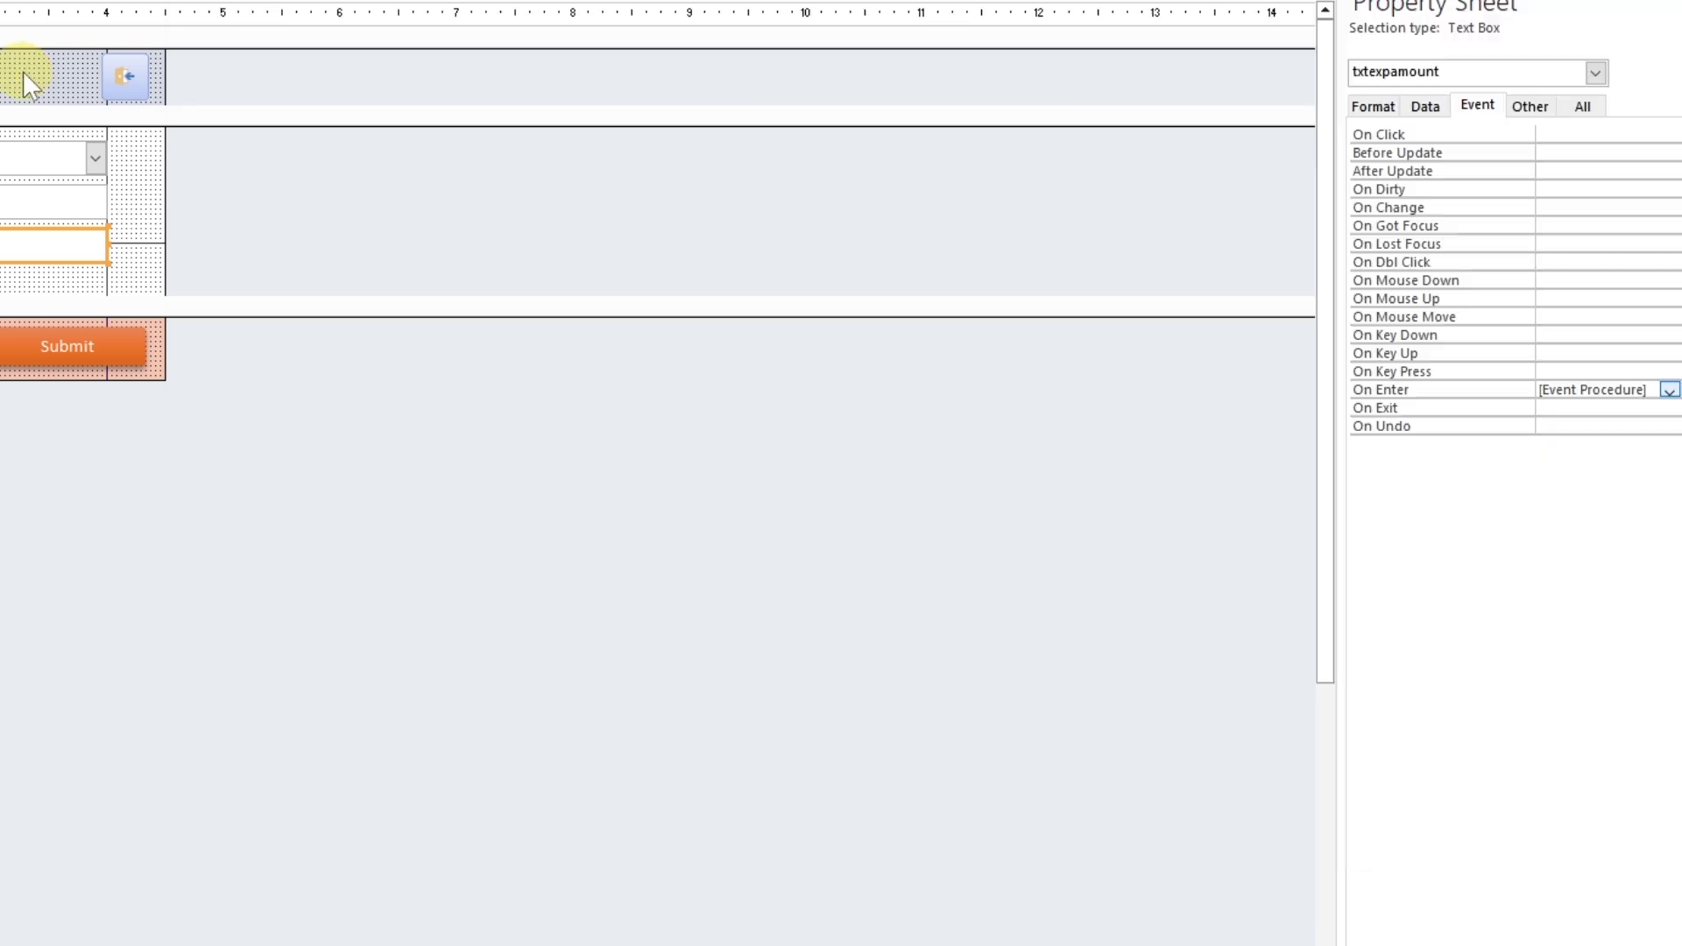
click(23, 71)
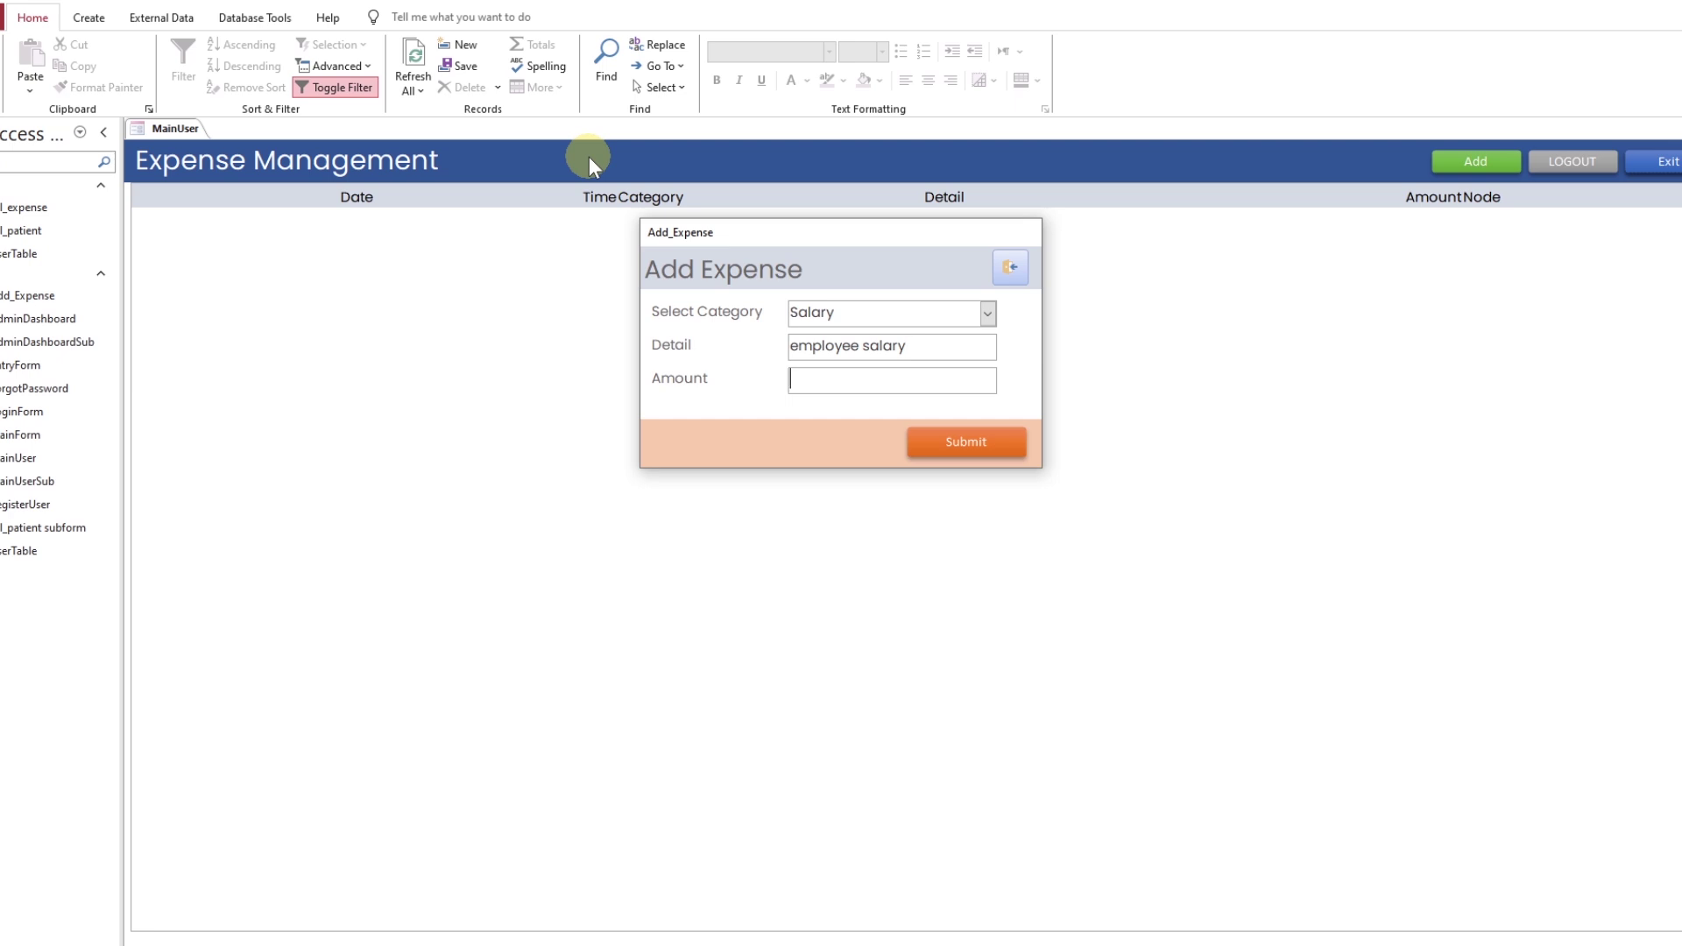
text(1200)
key(Return)
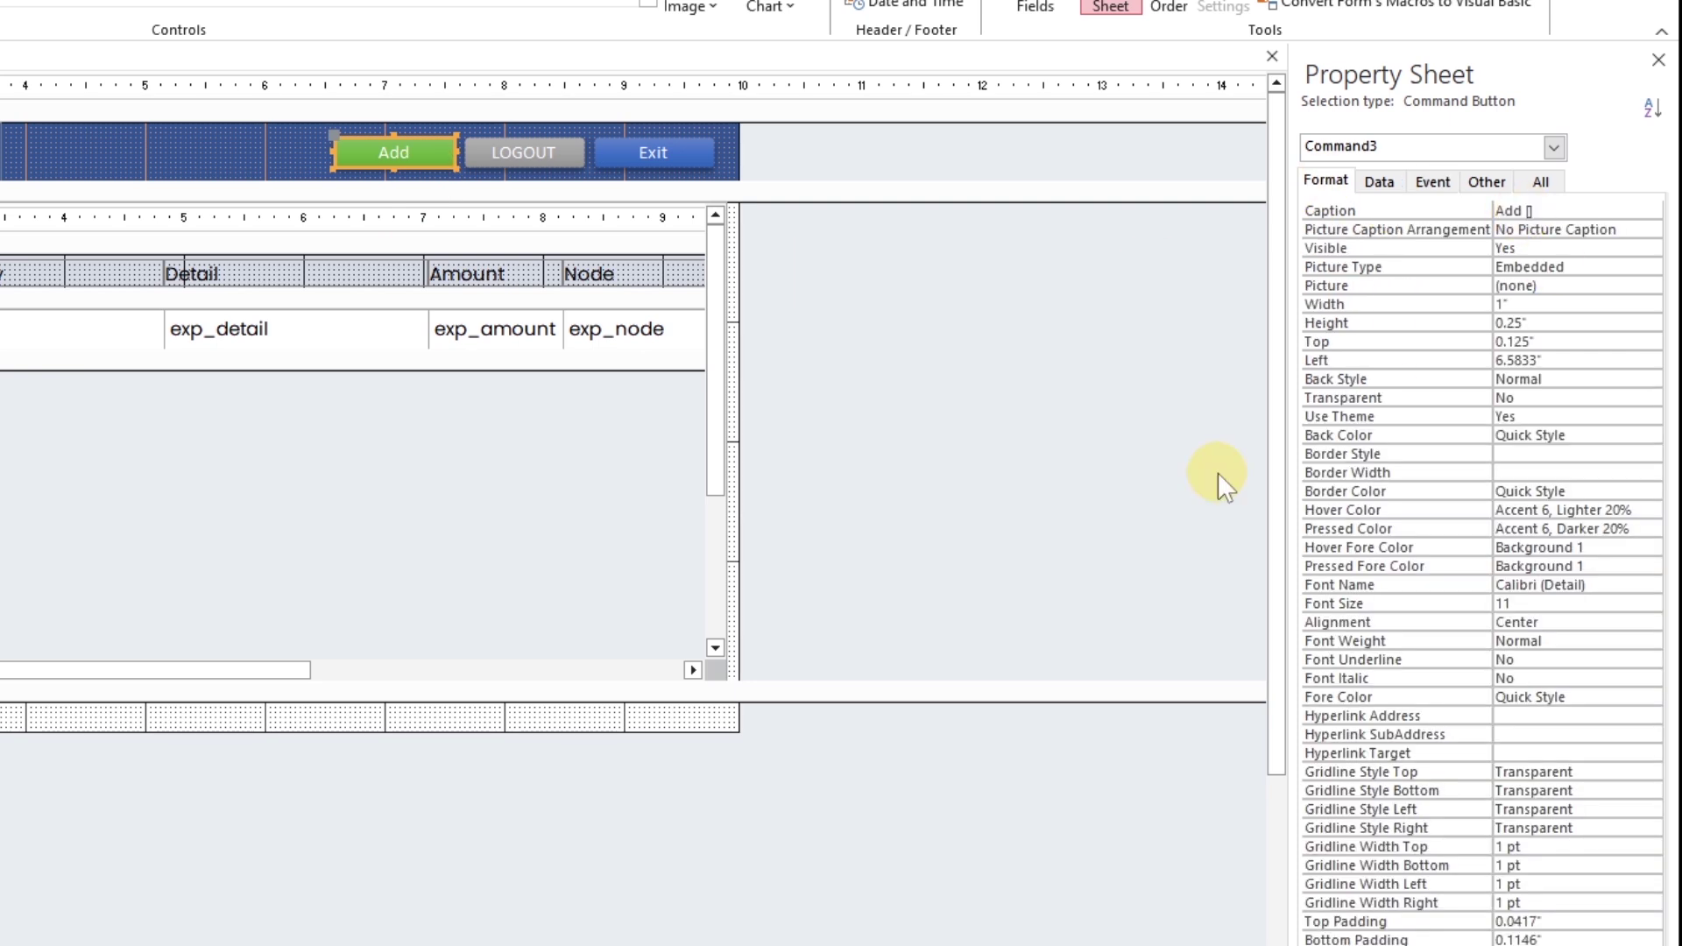
text(] [)
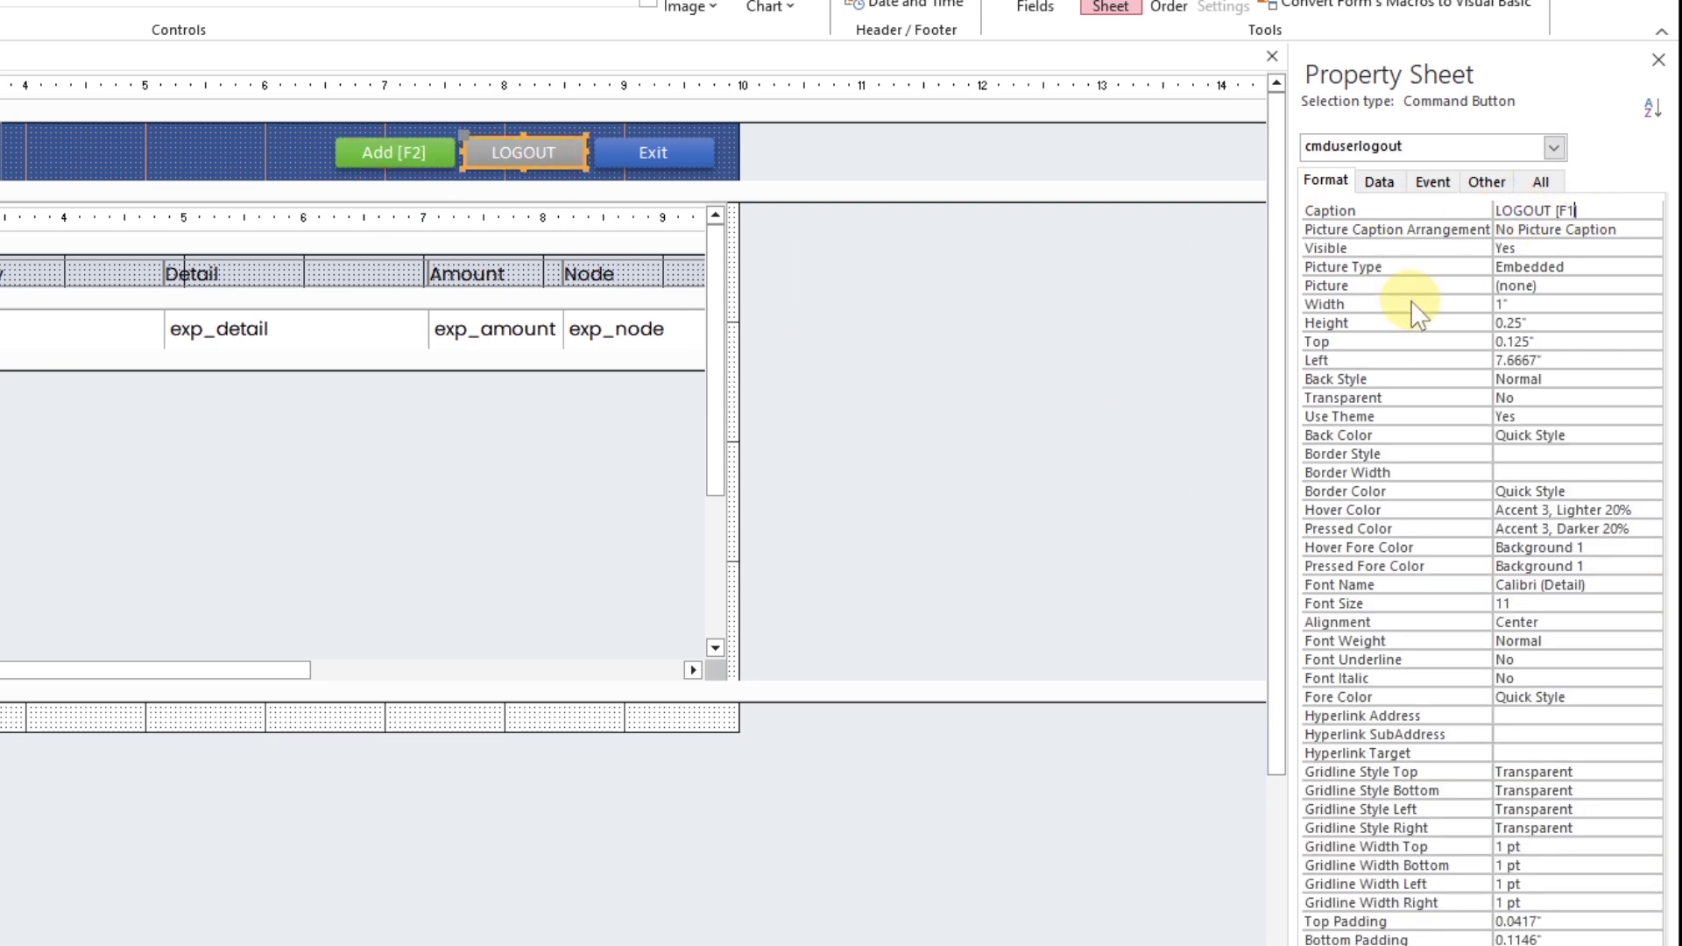
text(1])
Finish the LOGOUT [F11] caption and set the Exit button's caption to Exit [F12]
click(653, 152)
click(1544, 210)
text([F12])
key(Return)
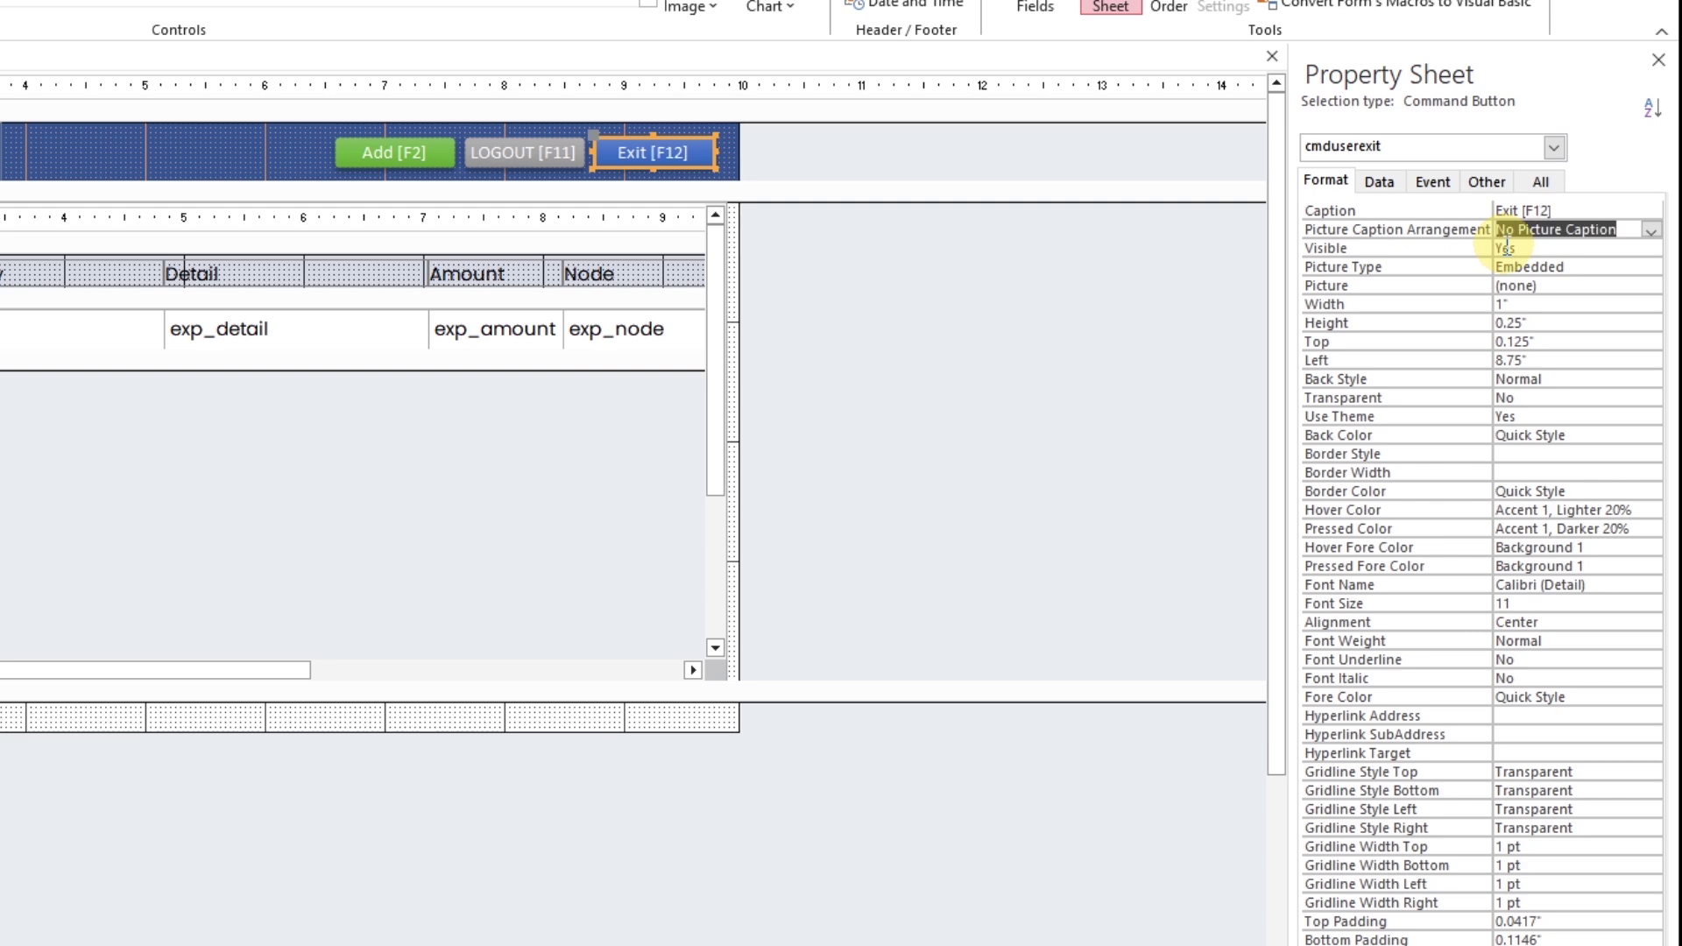
Move the Add, LOGOUT and Exit buttons higher in the header and widen them together
drag(319, 132, 658, 173)
key(Up)
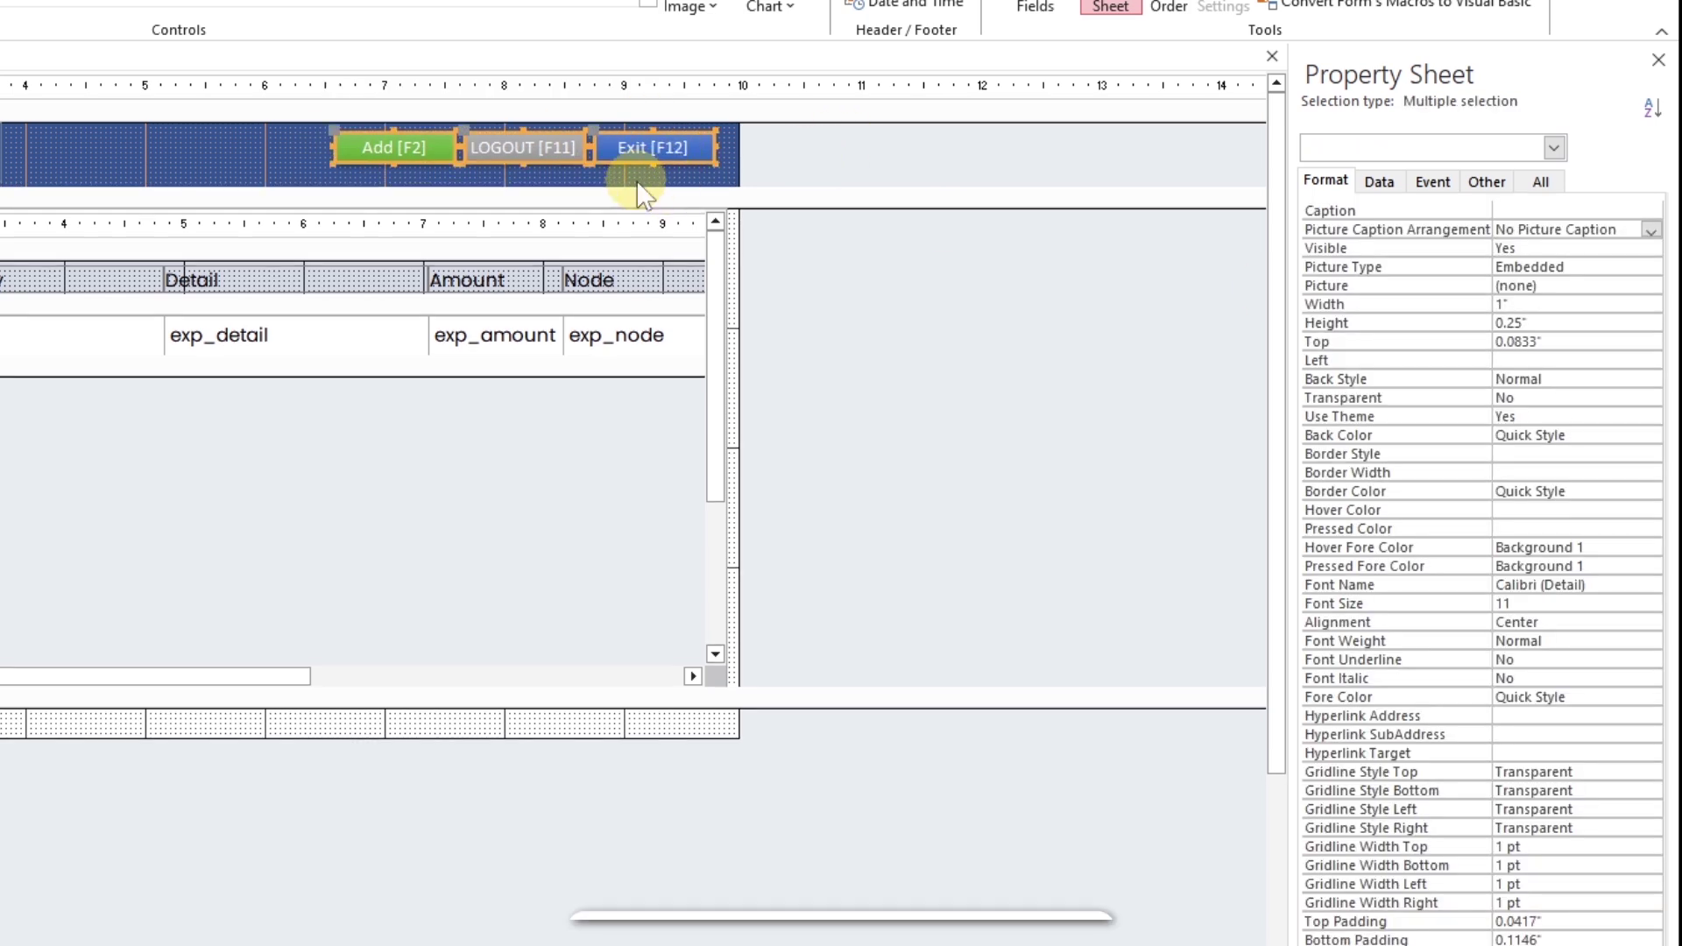
click(513, 152)
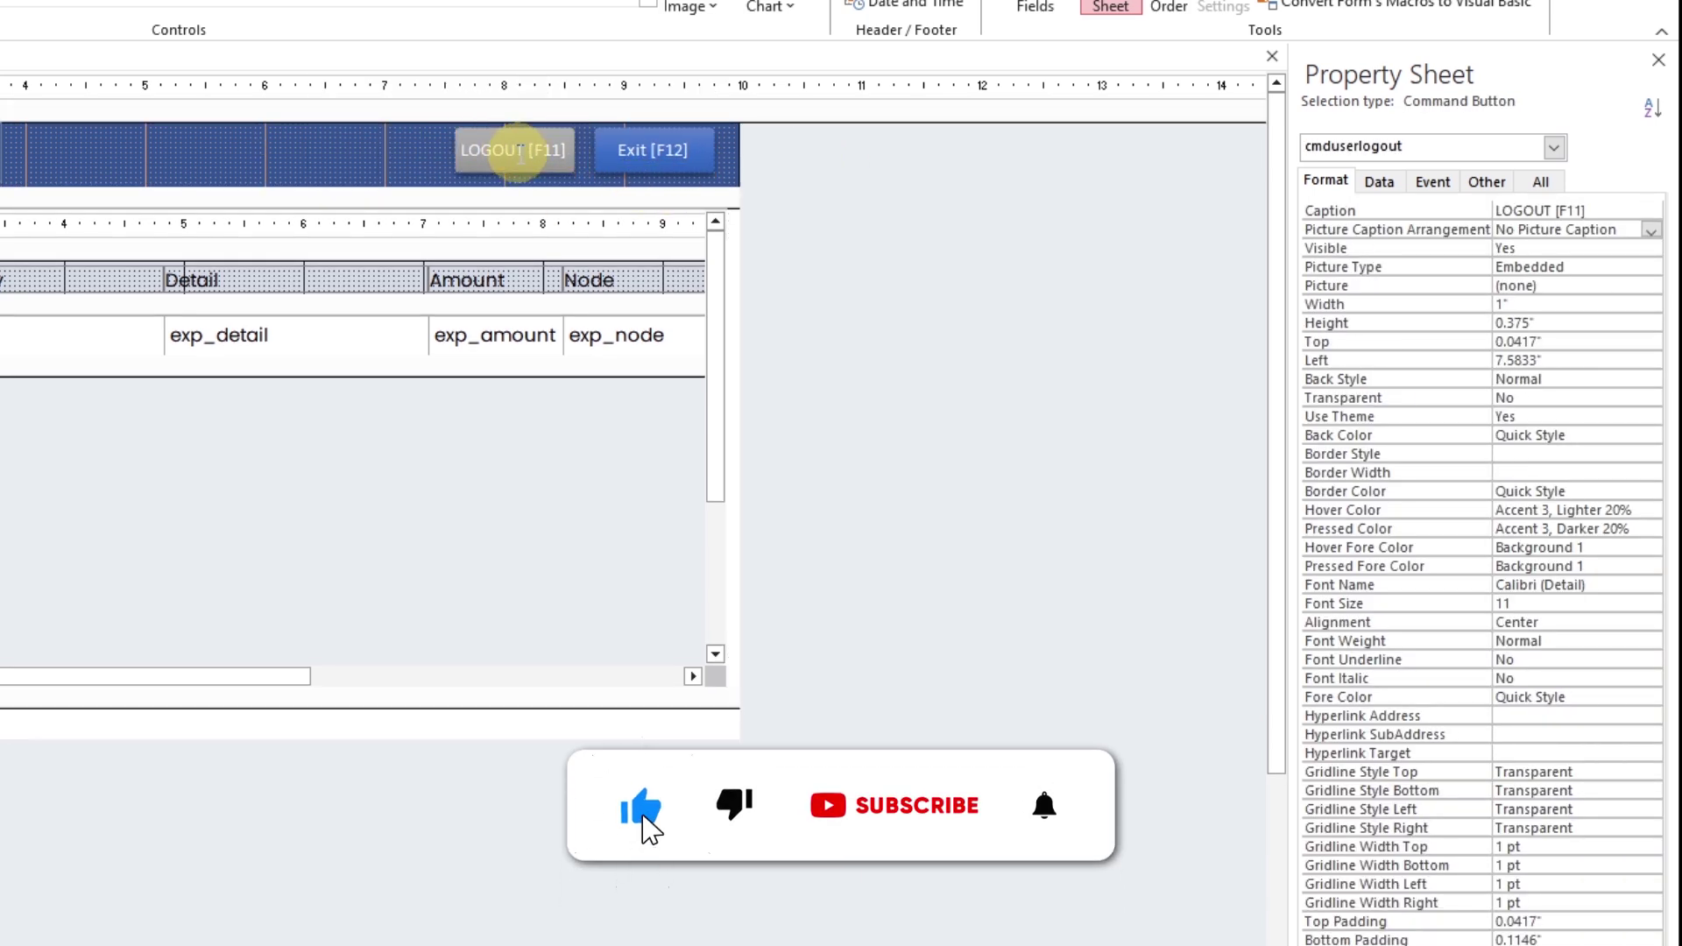
drag(820, 170, 271, 158)
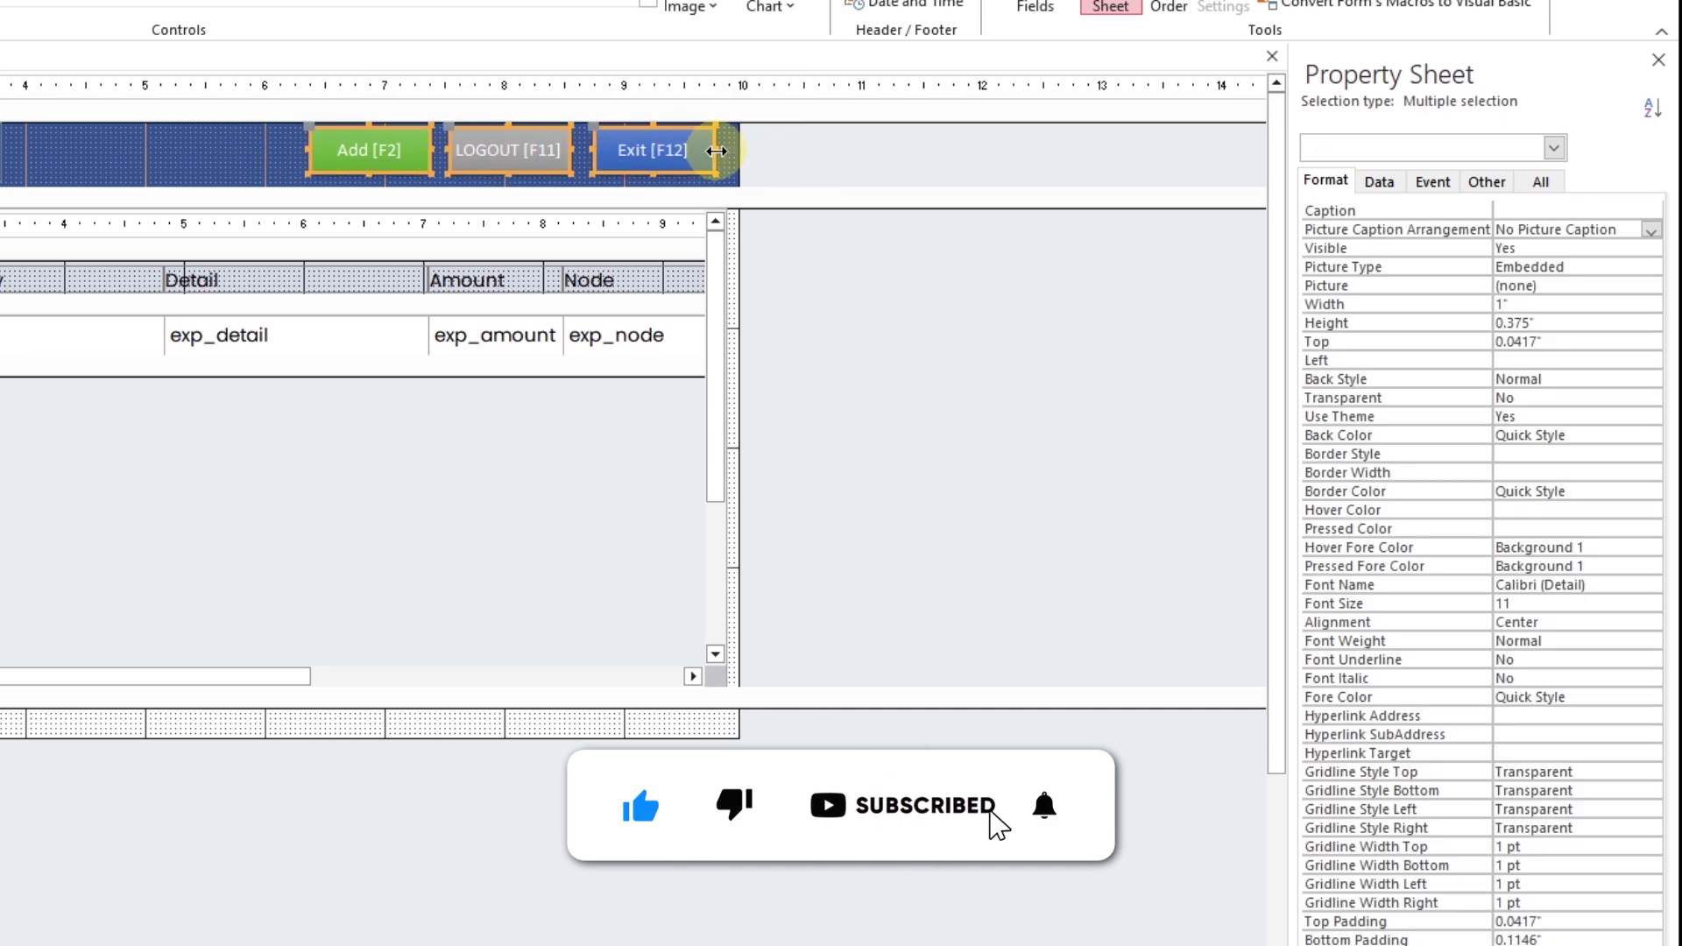
drag(717, 150, 727, 150)
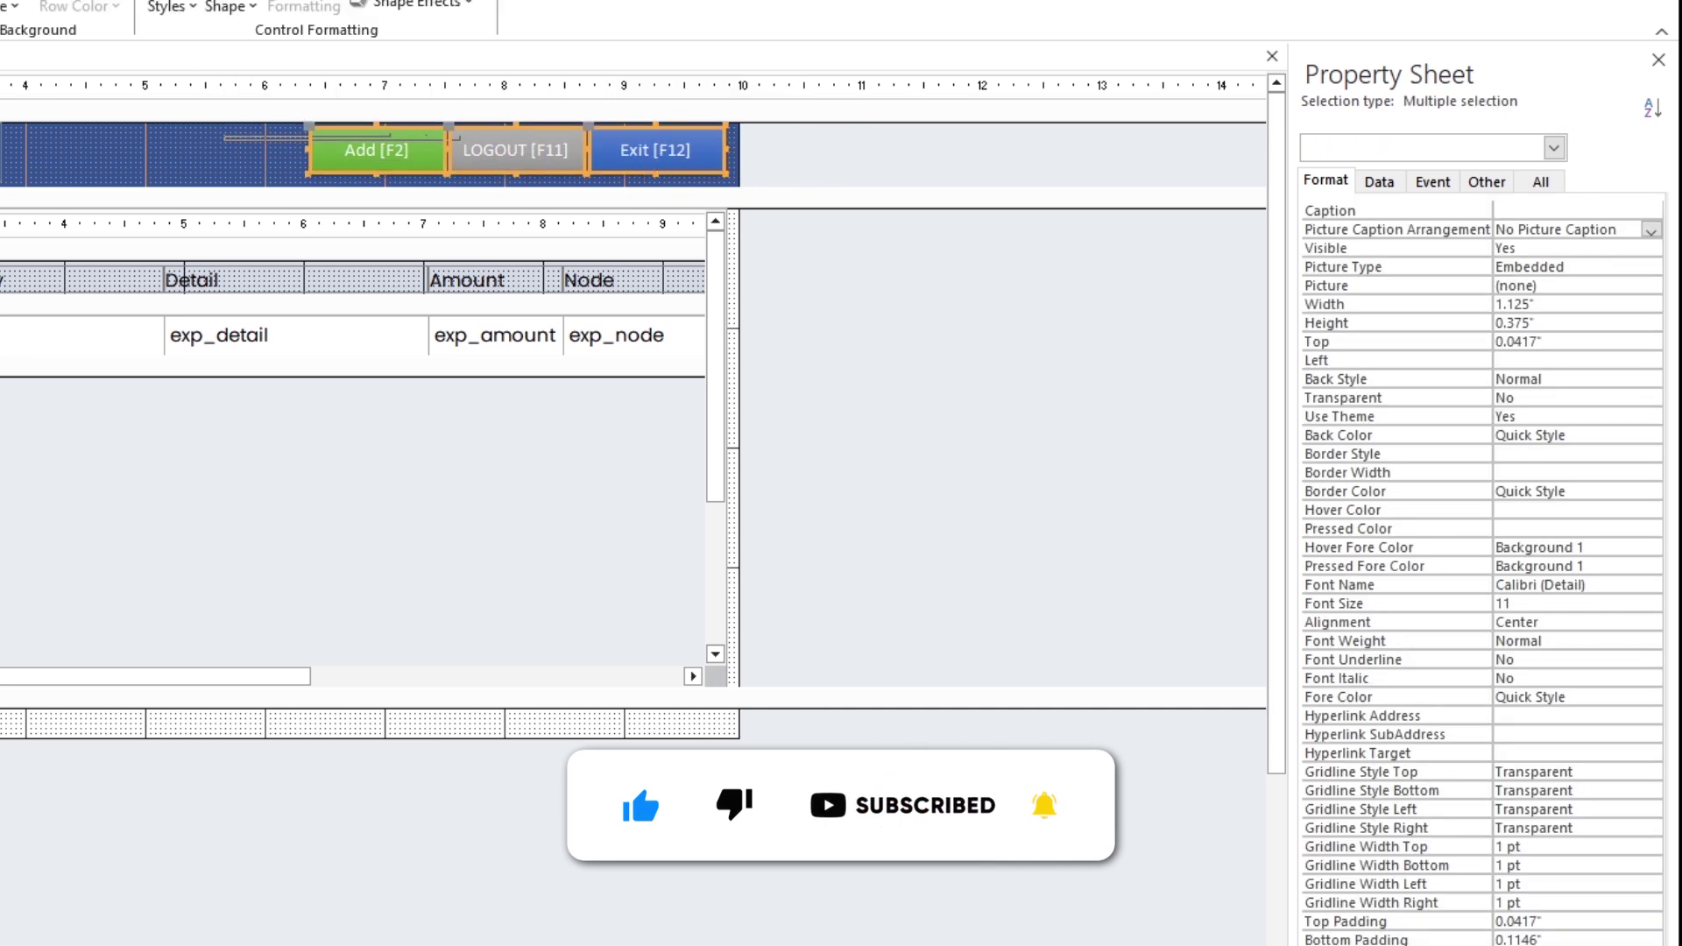